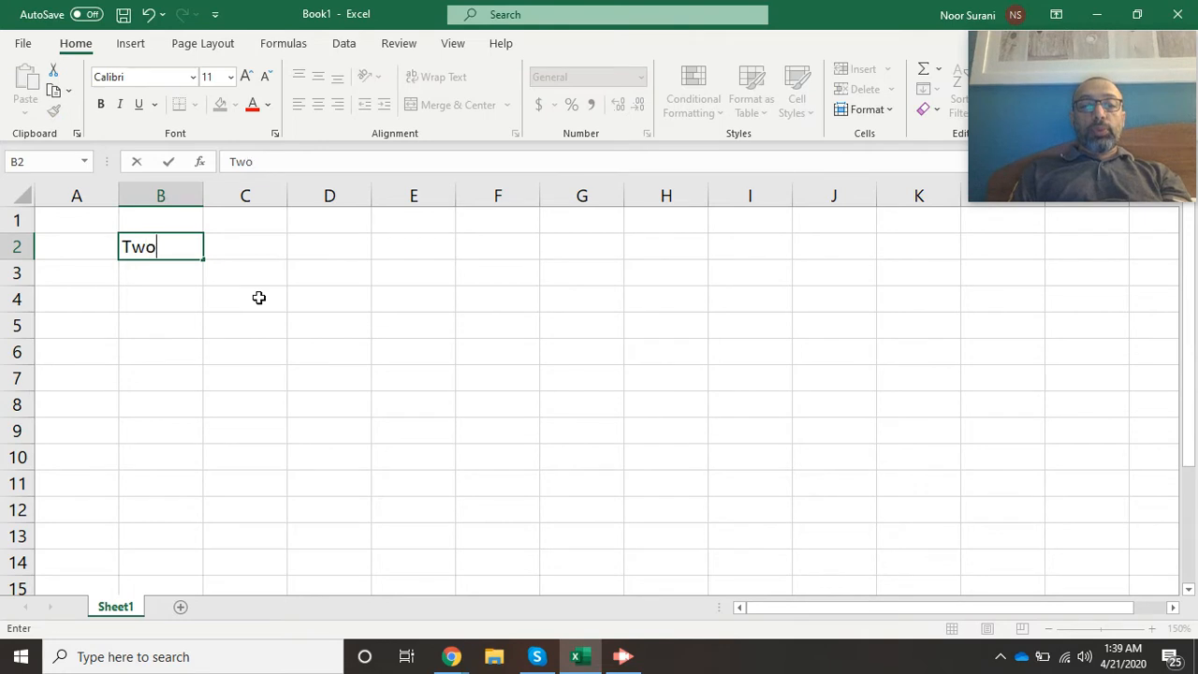
# Step: Complete the heading in B2 as "Two ways for Linear Forecast using Microsoft Excel"
pyautogui.write('ways')
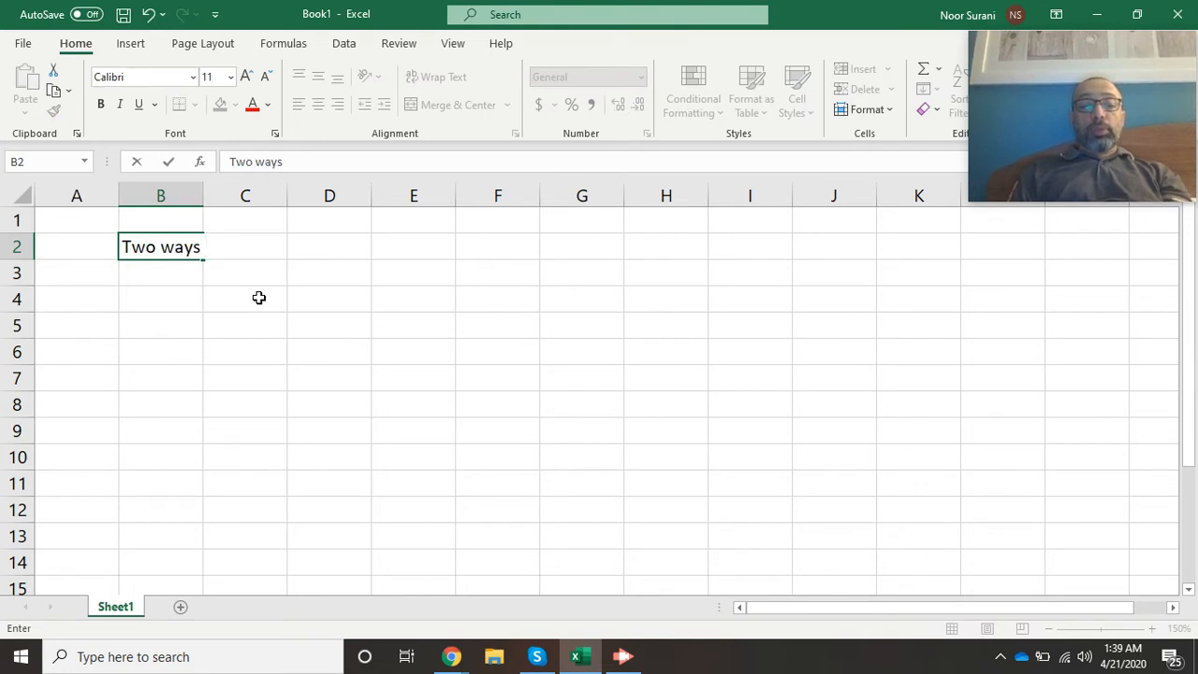
pyautogui.write(' for Lin')
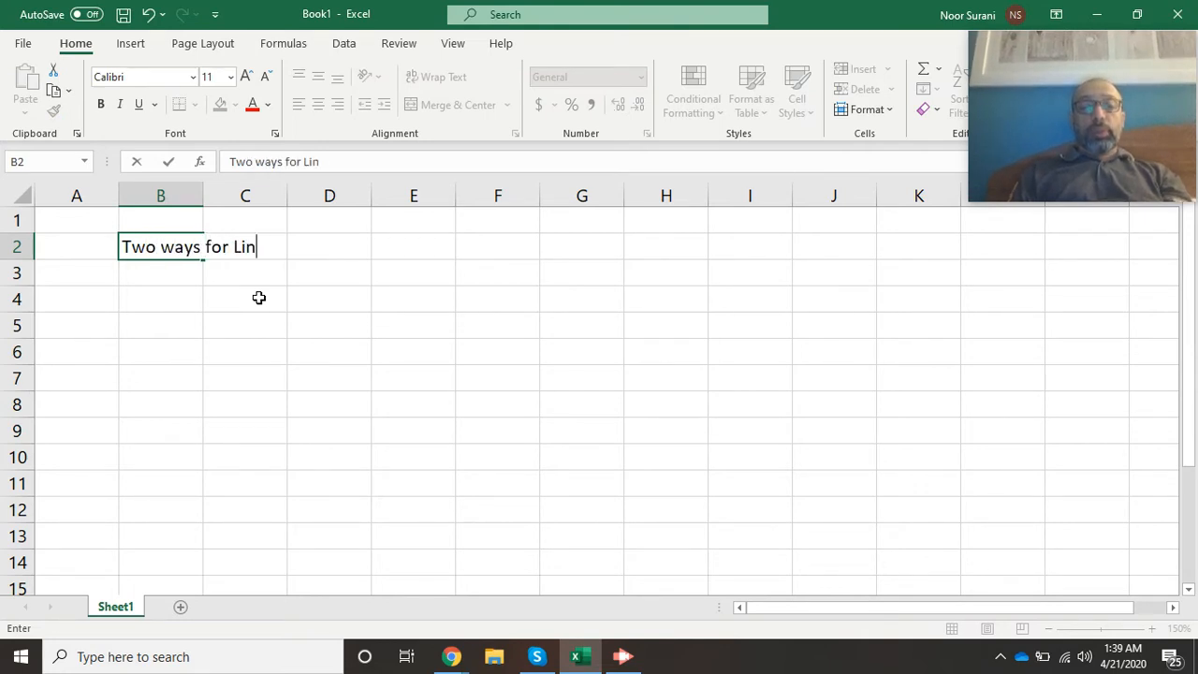
pyautogui.write('ear Forecast ')
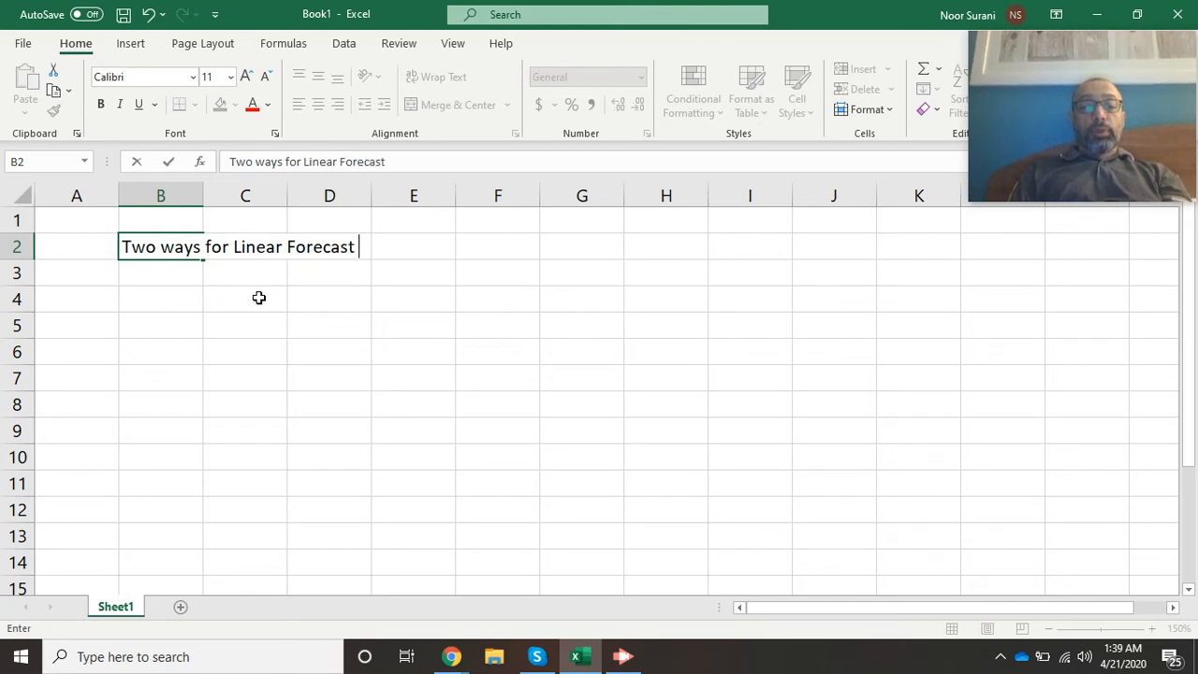
pyautogui.write('using Micro')
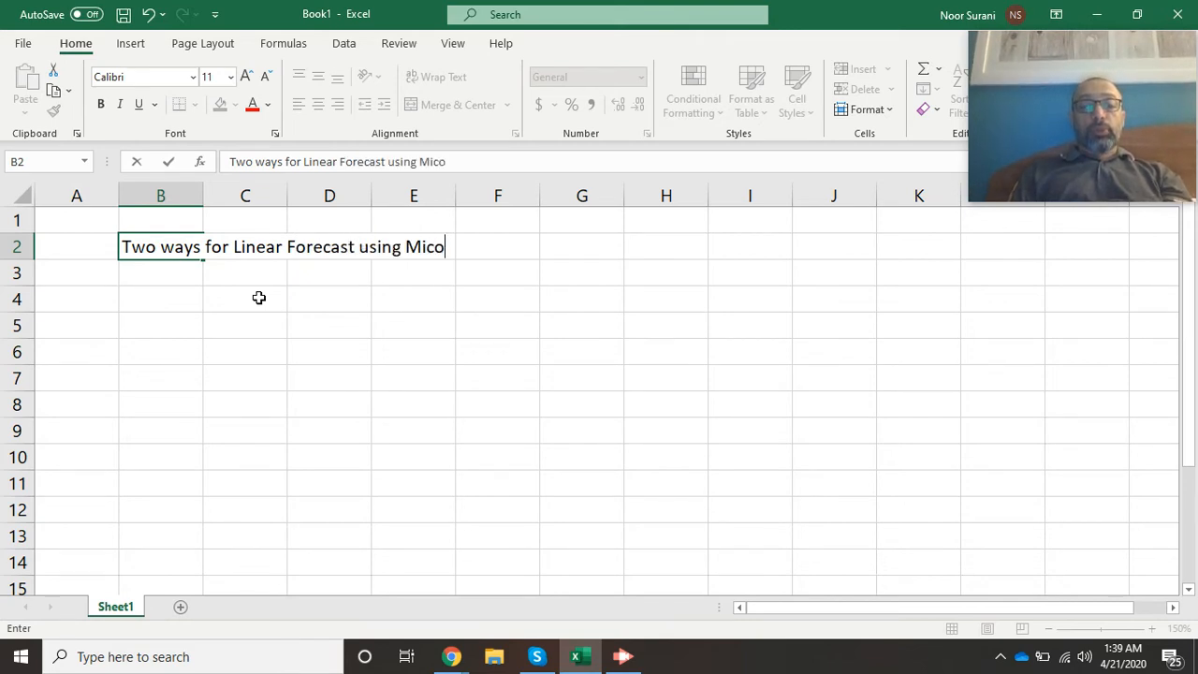
pyautogui.press('BackSpace')
pyautogui.write('rosoft Excel')
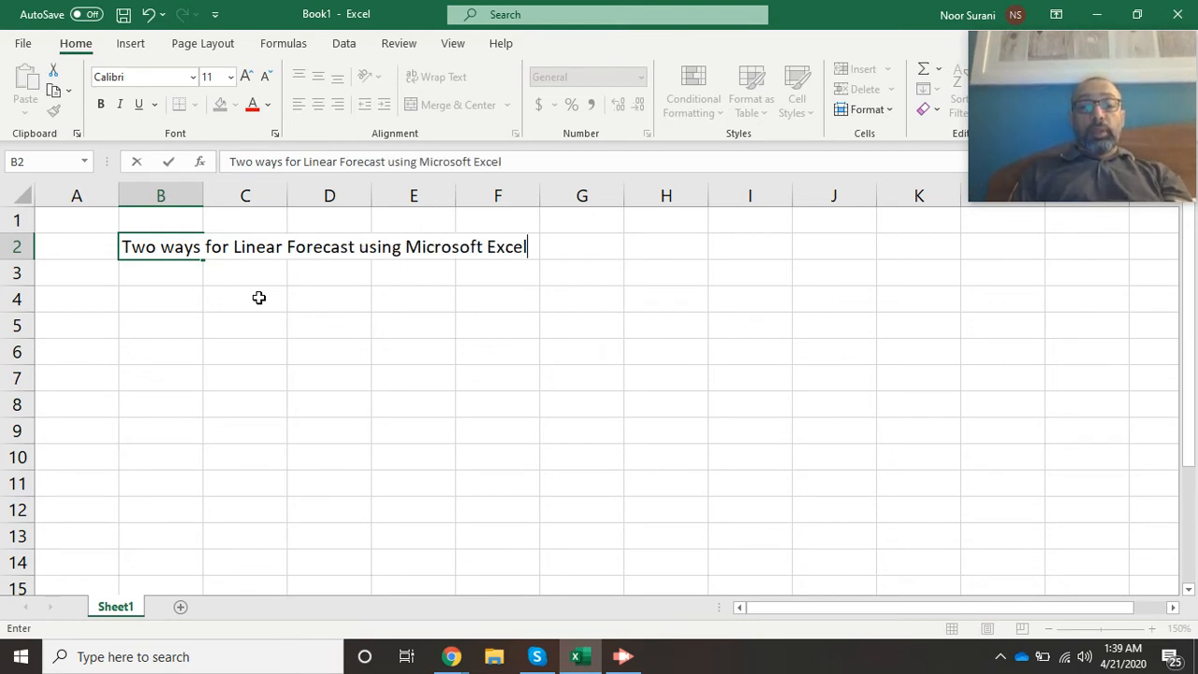
pyautogui.press('Return')
# Step: Enter the instruction note "1. Plot data" in cell K2
pyautogui.press('Right')
pyautogui.press('Right')
pyautogui.press('Right')
pyautogui.press('Right')
pyautogui.press('Right')
pyautogui.press('Right')
pyautogui.press('Right')
pyautogui.press('Right')
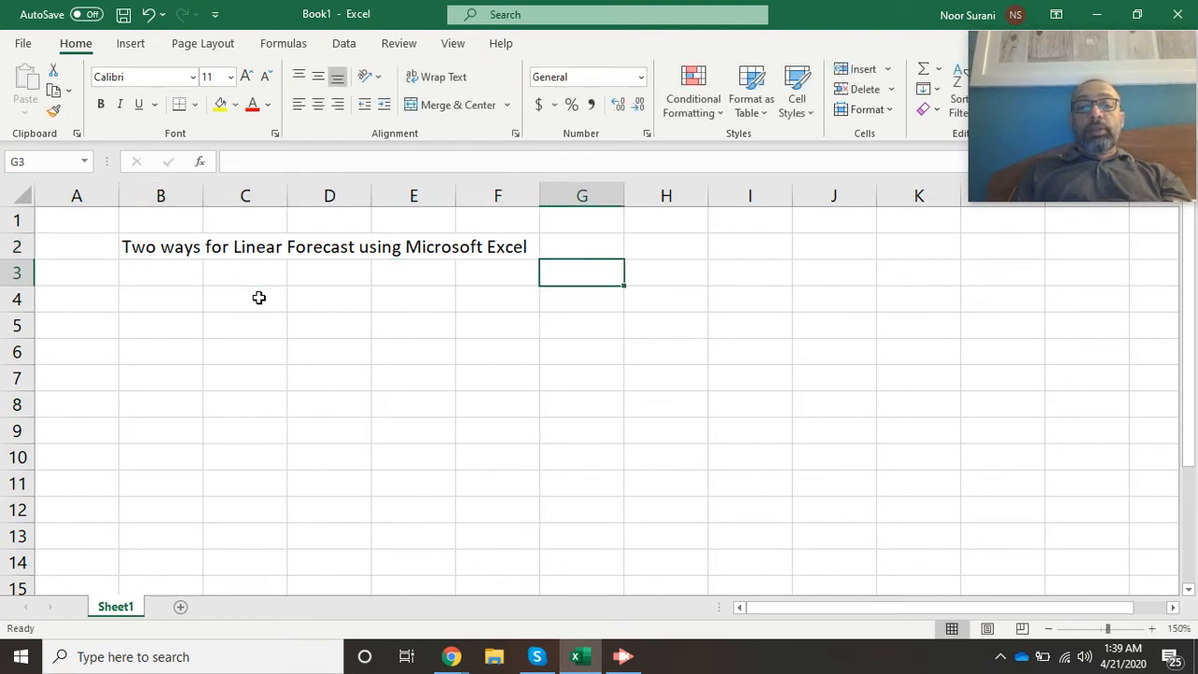
pyautogui.press('Up')
pyautogui.press('Right')
pyautogui.press('Right')
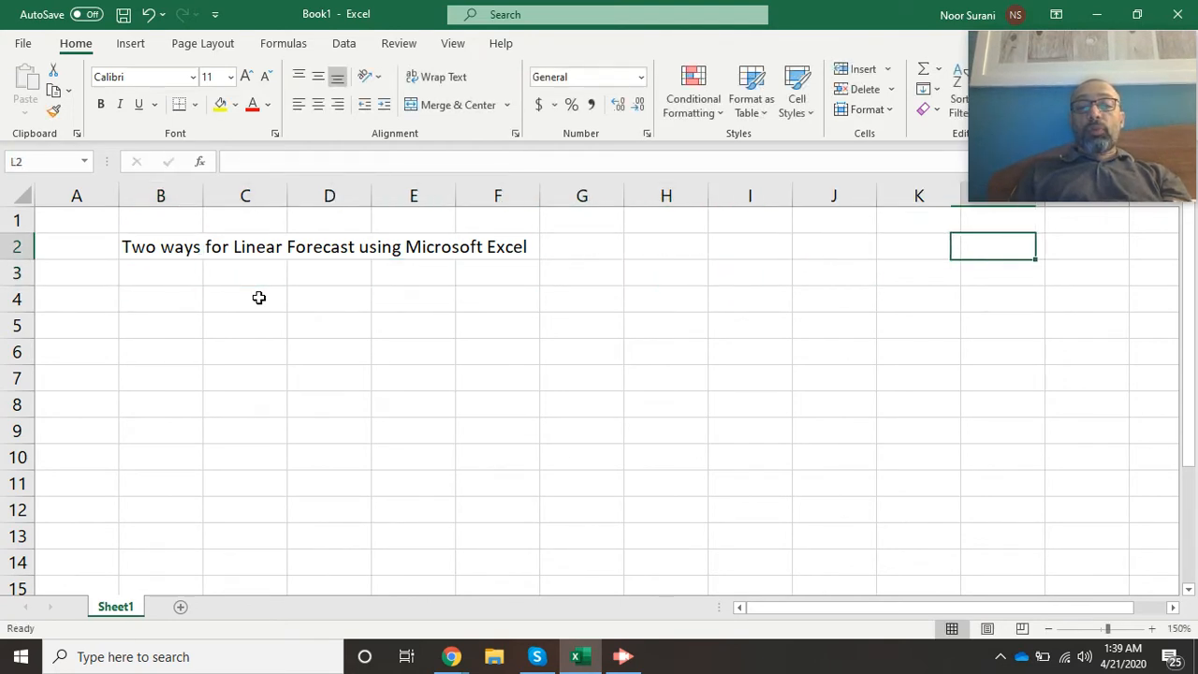
pyautogui.press('Left')
pyautogui.write('1')
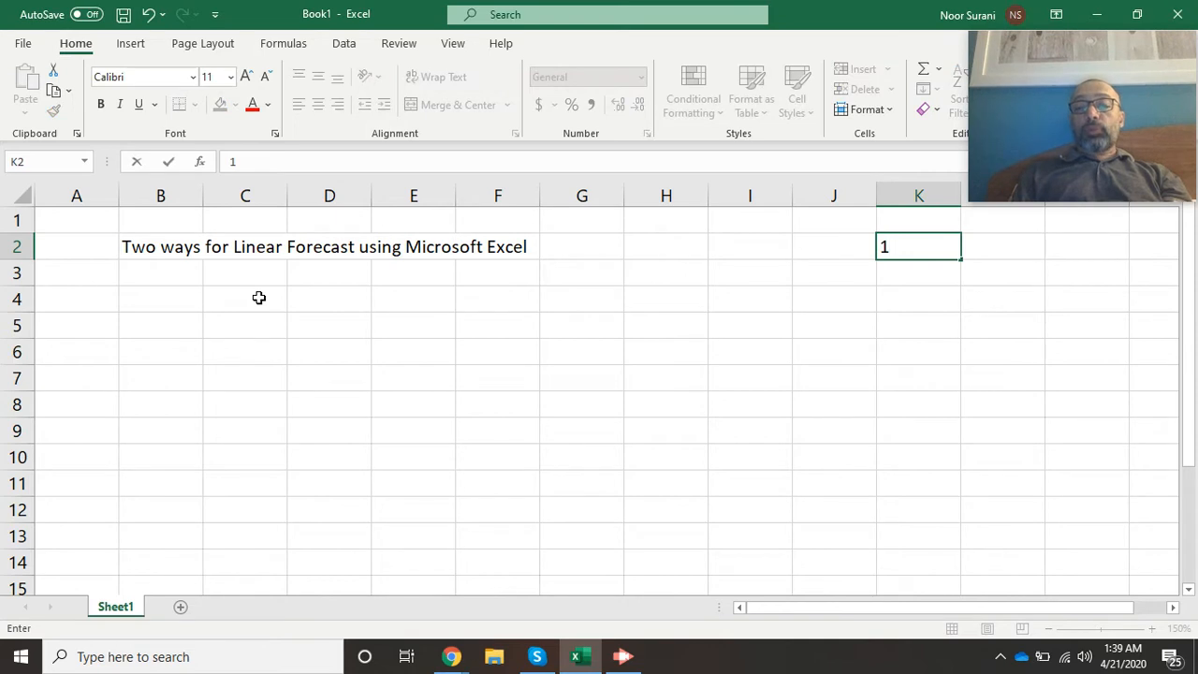
pyautogui.write('. Plot data')
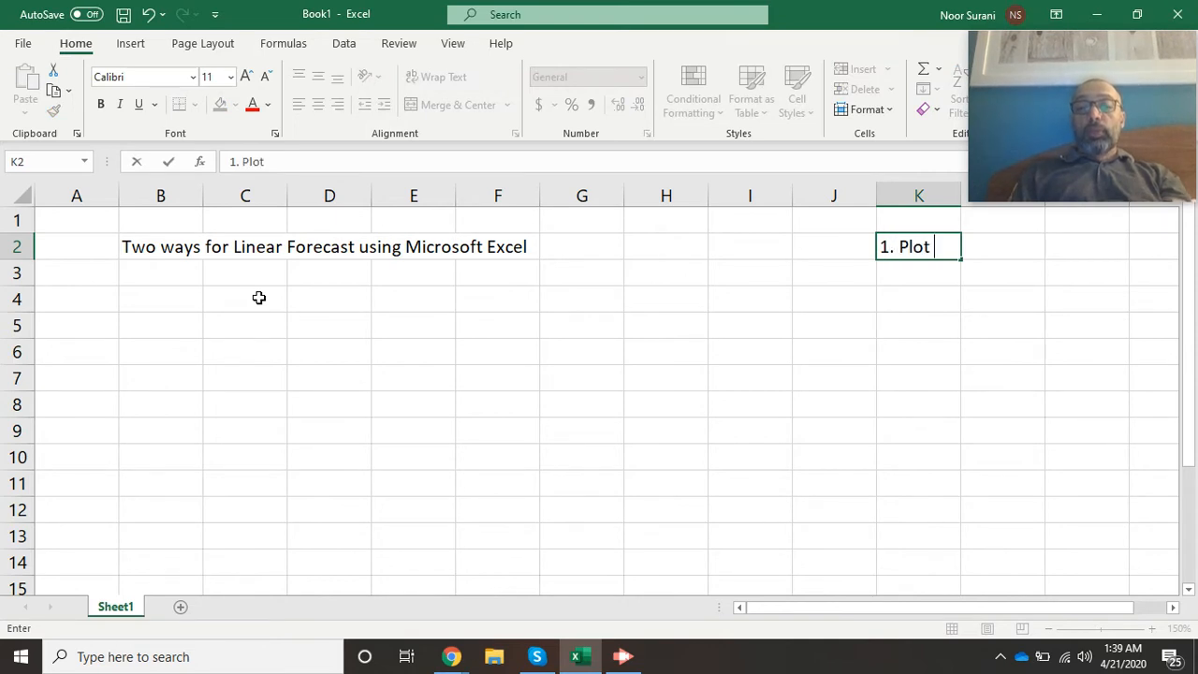
pyautogui.press('Return')
# Step: Enter the years 2013 and 2014 in cells B5 and B6
pyautogui.press('Down')
pyautogui.press('Down')
pyautogui.press('Left')
pyautogui.press('Left')
pyautogui.press('Left')
pyautogui.press('Left')
pyautogui.press('Left')
pyautogui.press('Left')
pyautogui.press('Left')
pyautogui.press('Left')
pyautogui.press('Left')
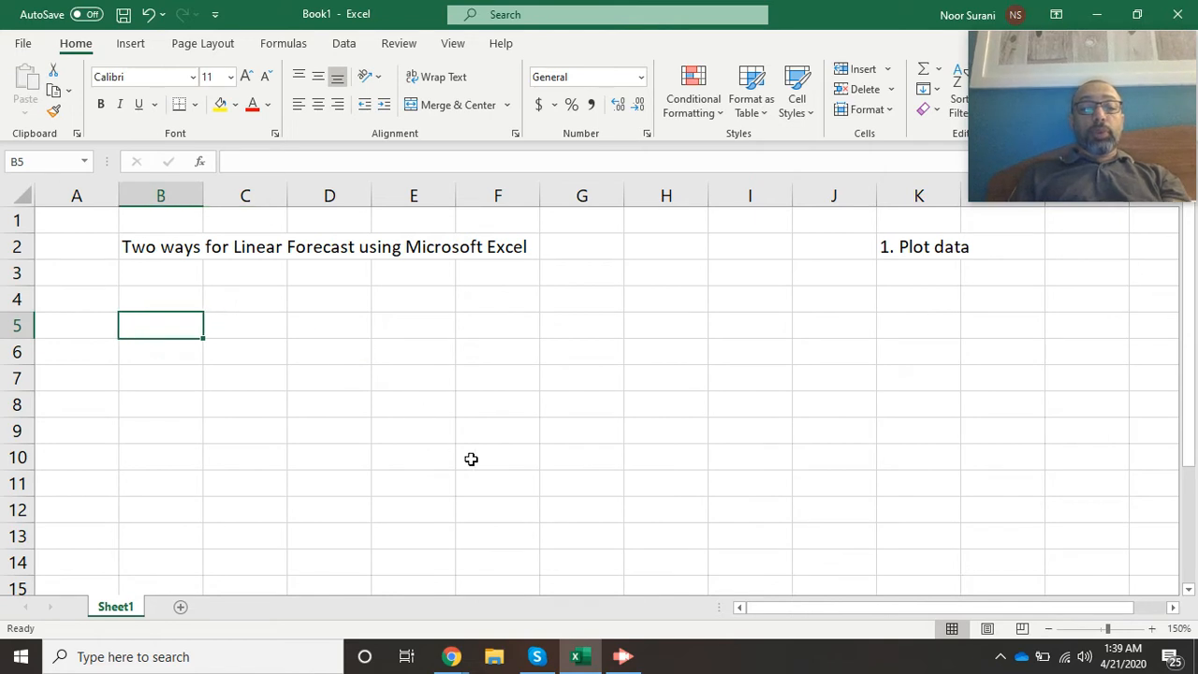
pyautogui.write('2013')
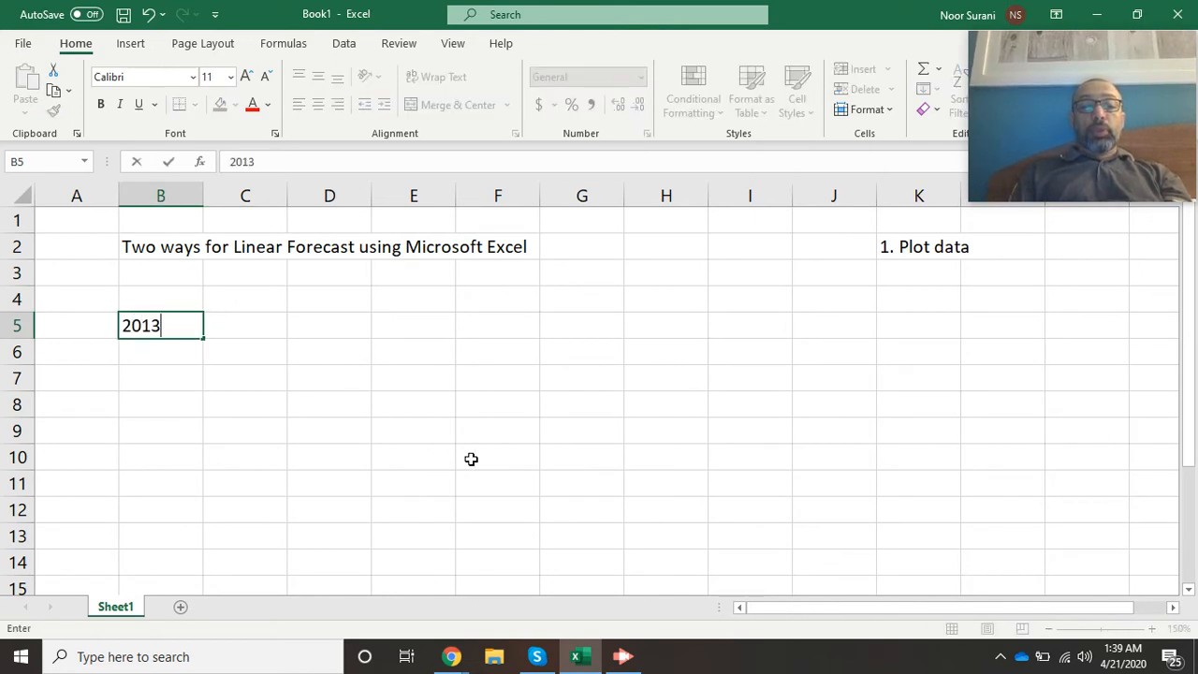
pyautogui.press('Return')
pyautogui.write('2')
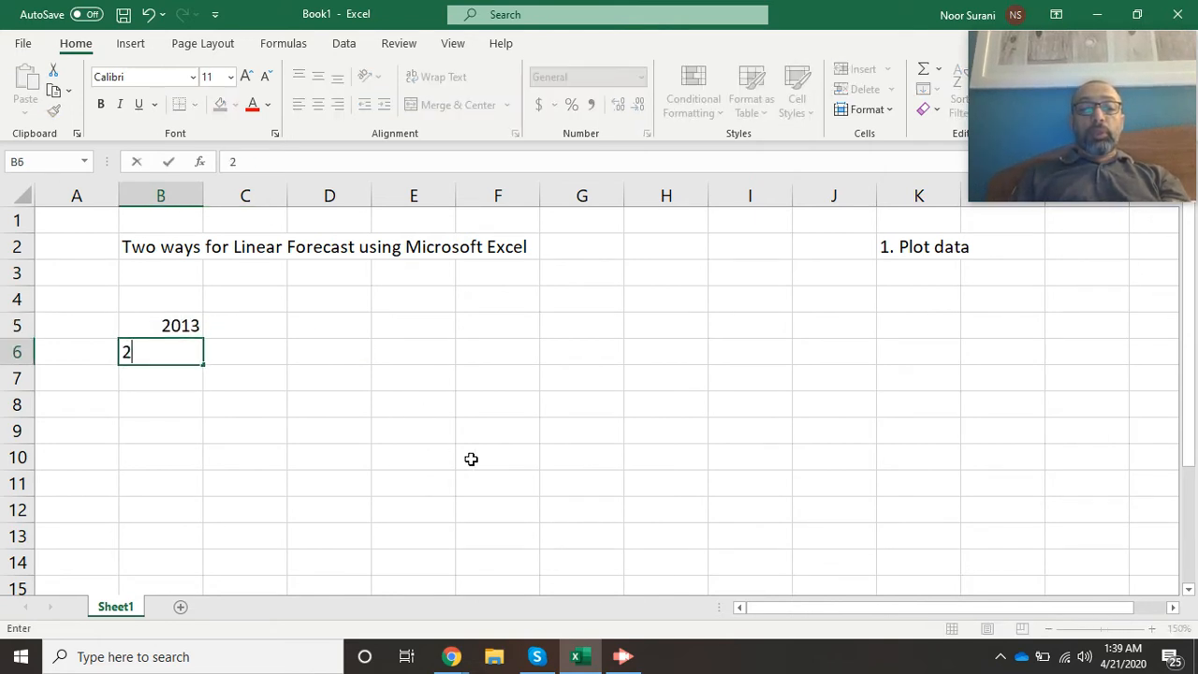
pyautogui.write('014')
pyautogui.press('Return')
# Step: Extend the year series from B5:B6 down to 2019 in B11
pyautogui.press('Up')
pyautogui.press('Up')
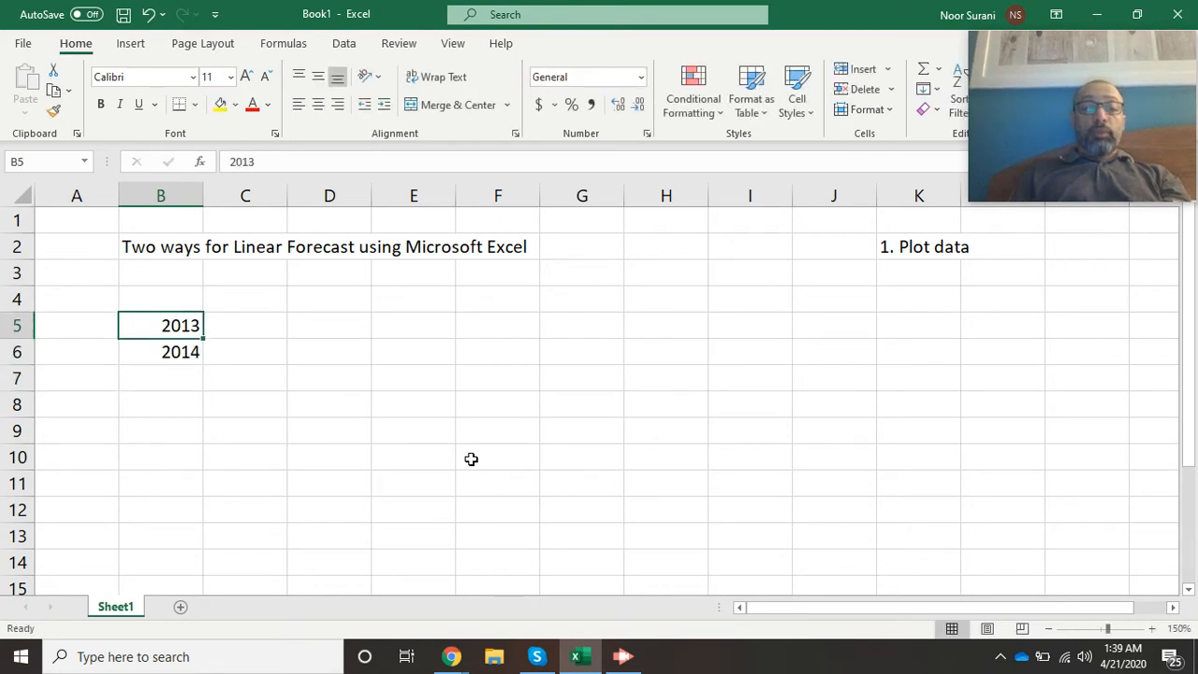
pyautogui.hotkey('shift', 'Down')
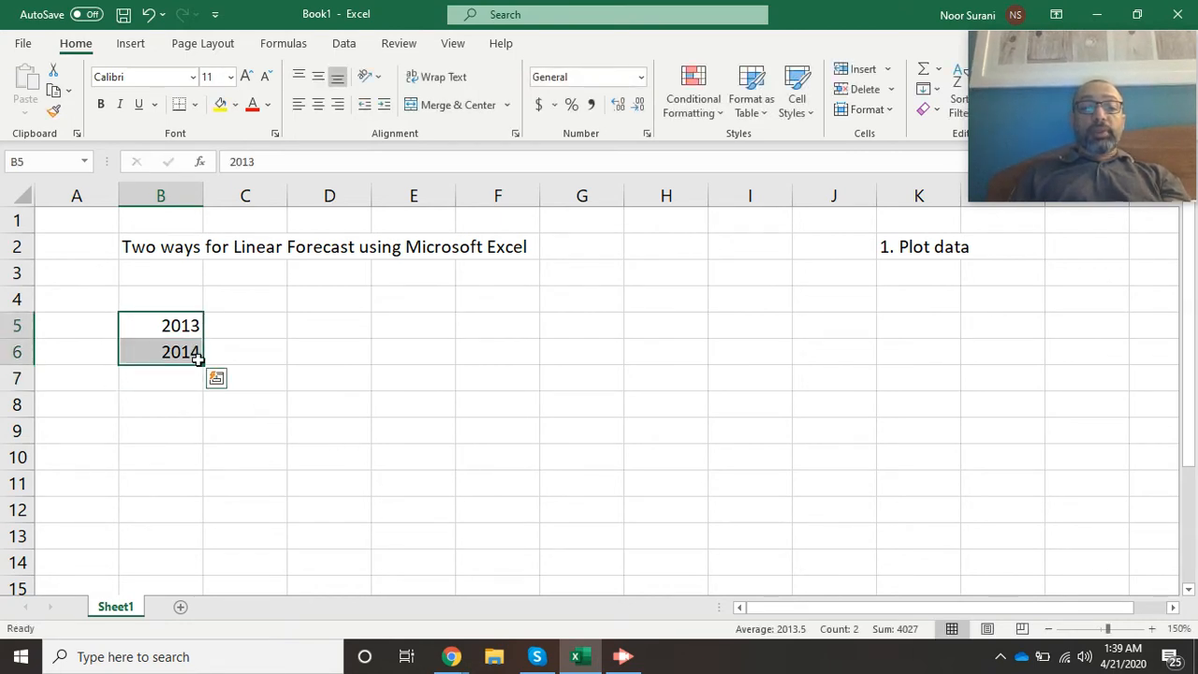
pyautogui.moveTo(204, 364); pyautogui.dragTo(197, 494)
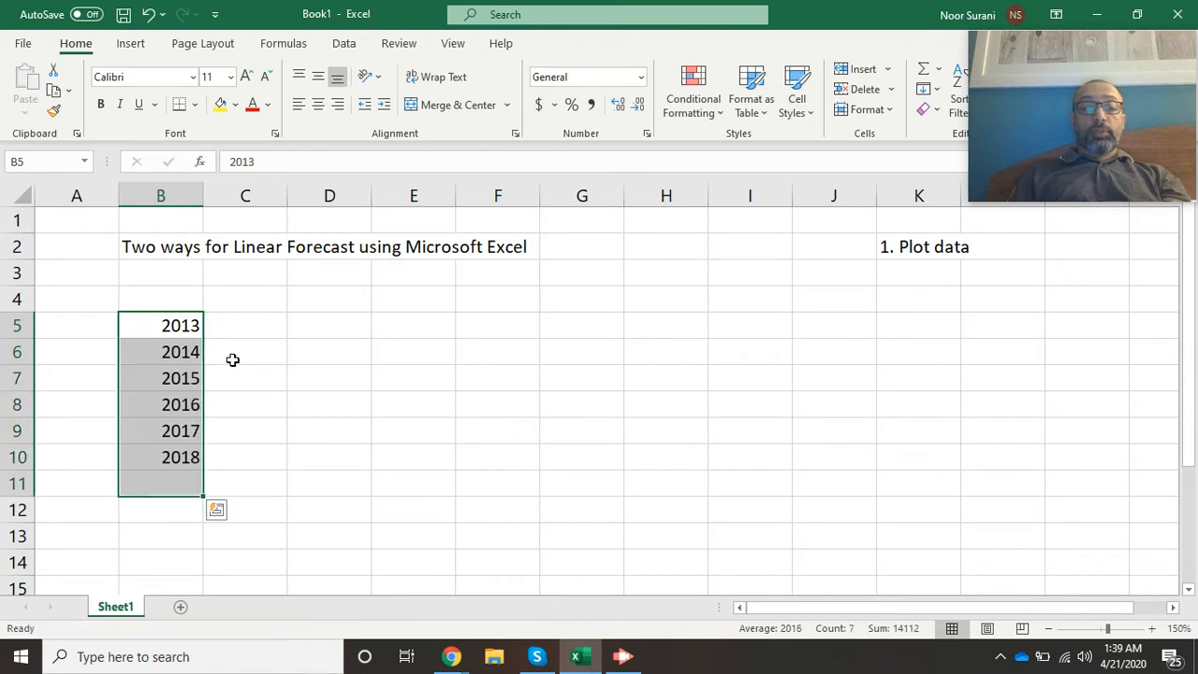
# Step: Add the header "Sales" in C4 and enter 24, 26, 30 and 35 as the sales for 2013 to 2016
pyautogui.click(241, 325)
pyautogui.click(243, 298)
pyautogui.write('Sales')
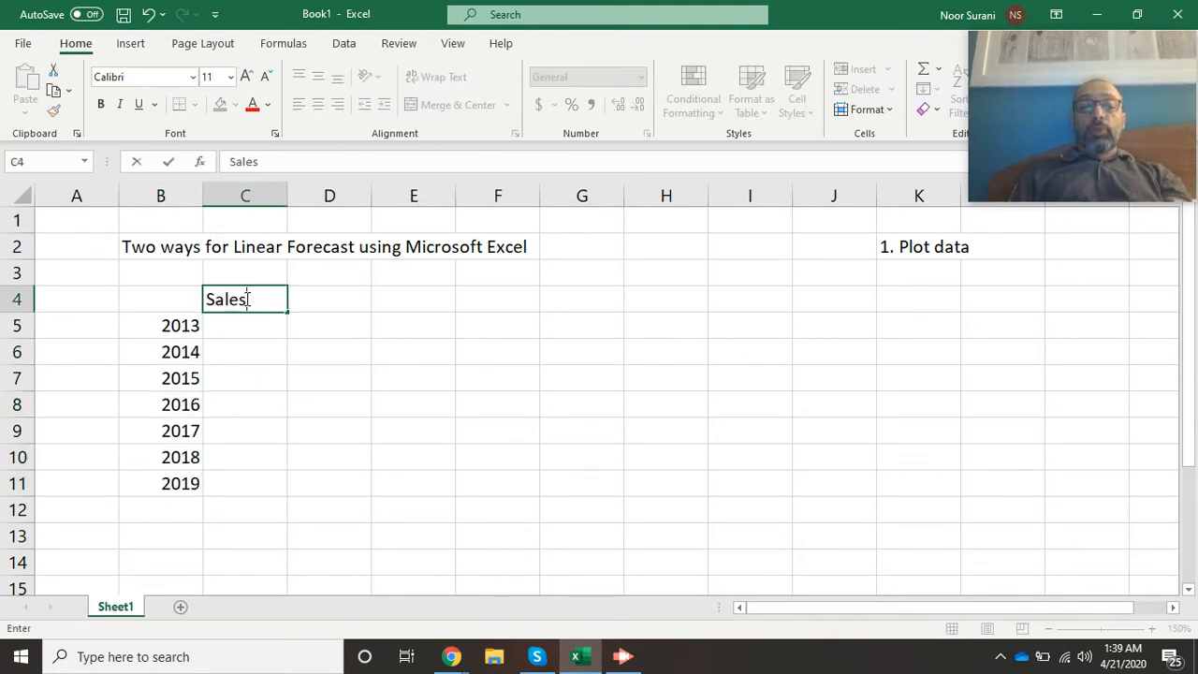
pyautogui.press('Return')
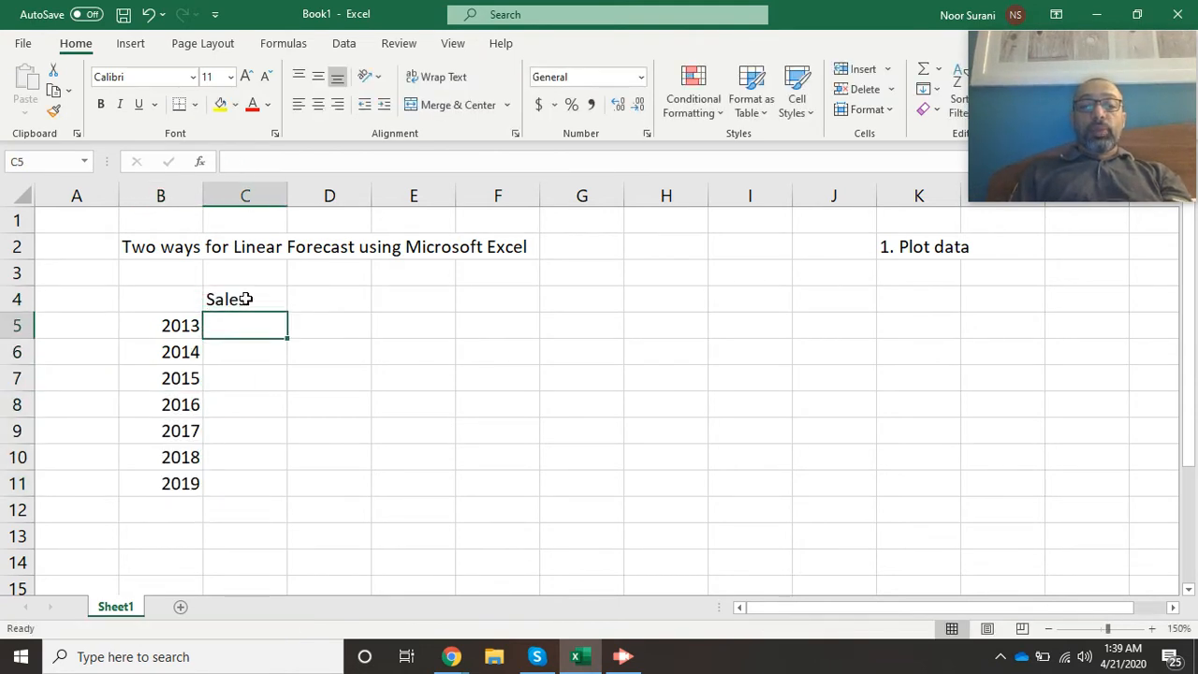
pyautogui.write('24')
pyautogui.press('Return')
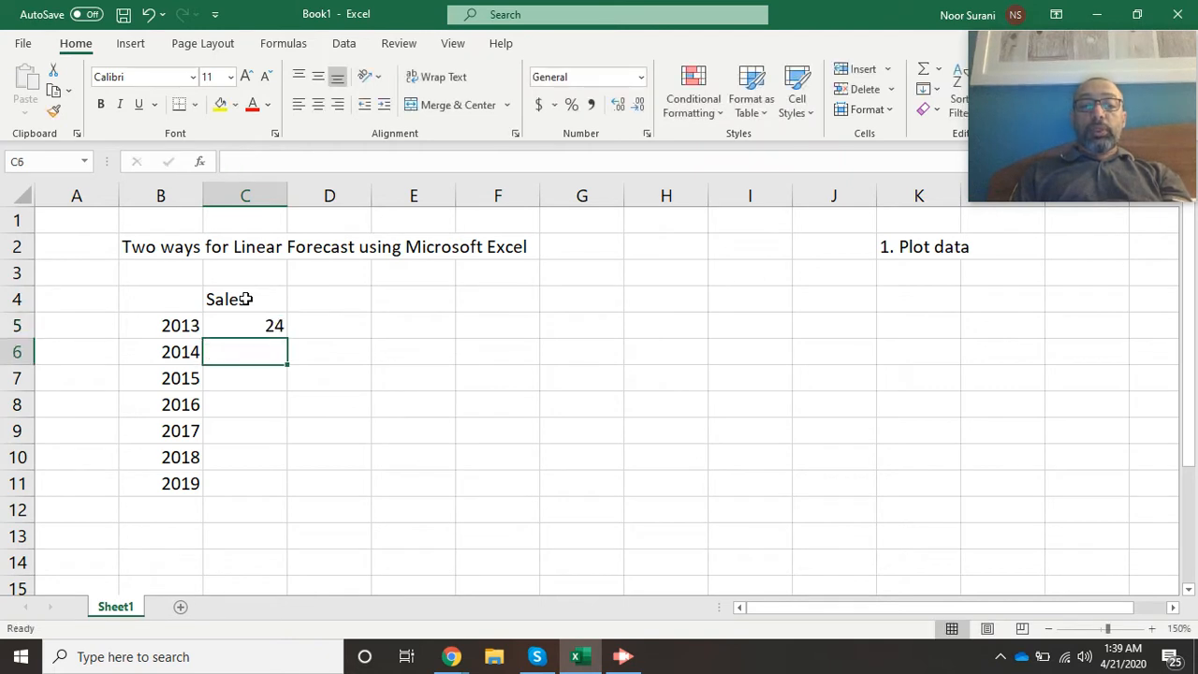
pyautogui.write('26')
pyautogui.press('Return')
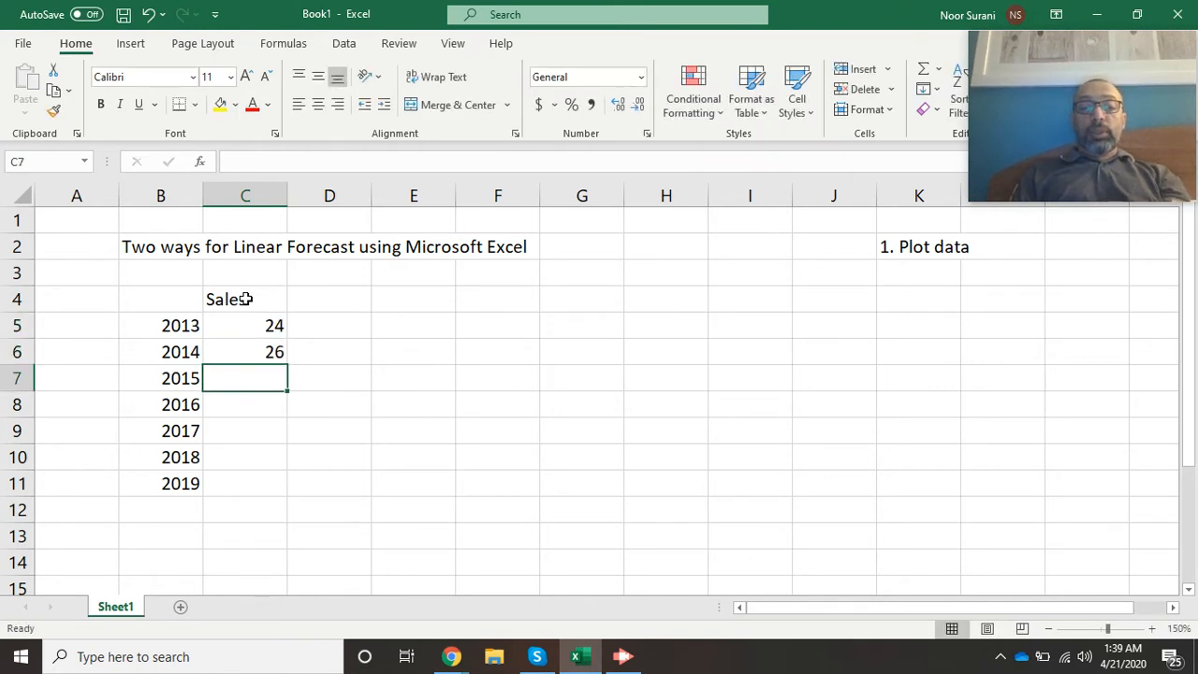
pyautogui.write('30')
pyautogui.press('Return')
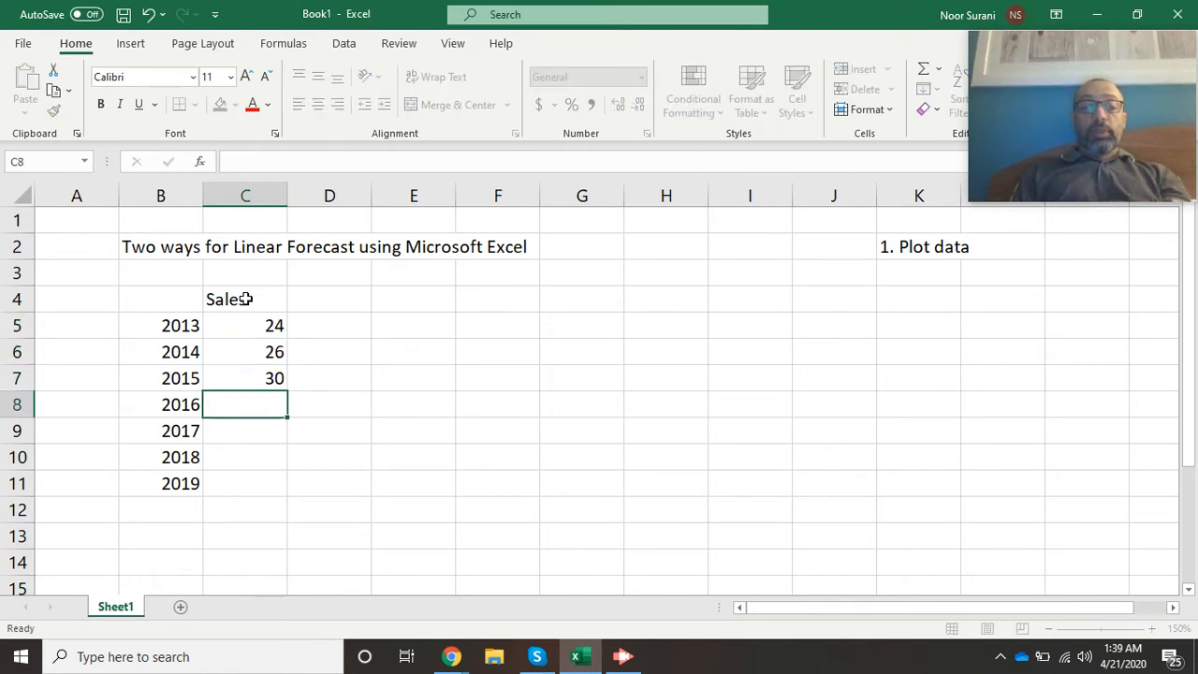
pyautogui.write('35')
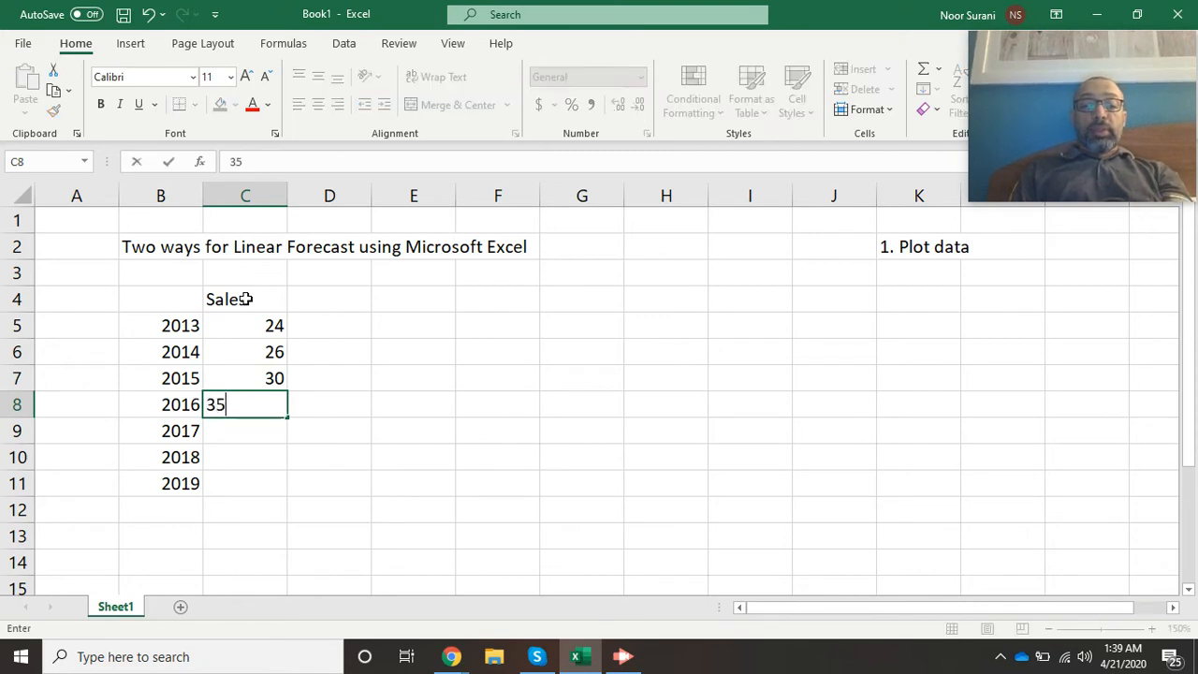
pyautogui.press('Return')
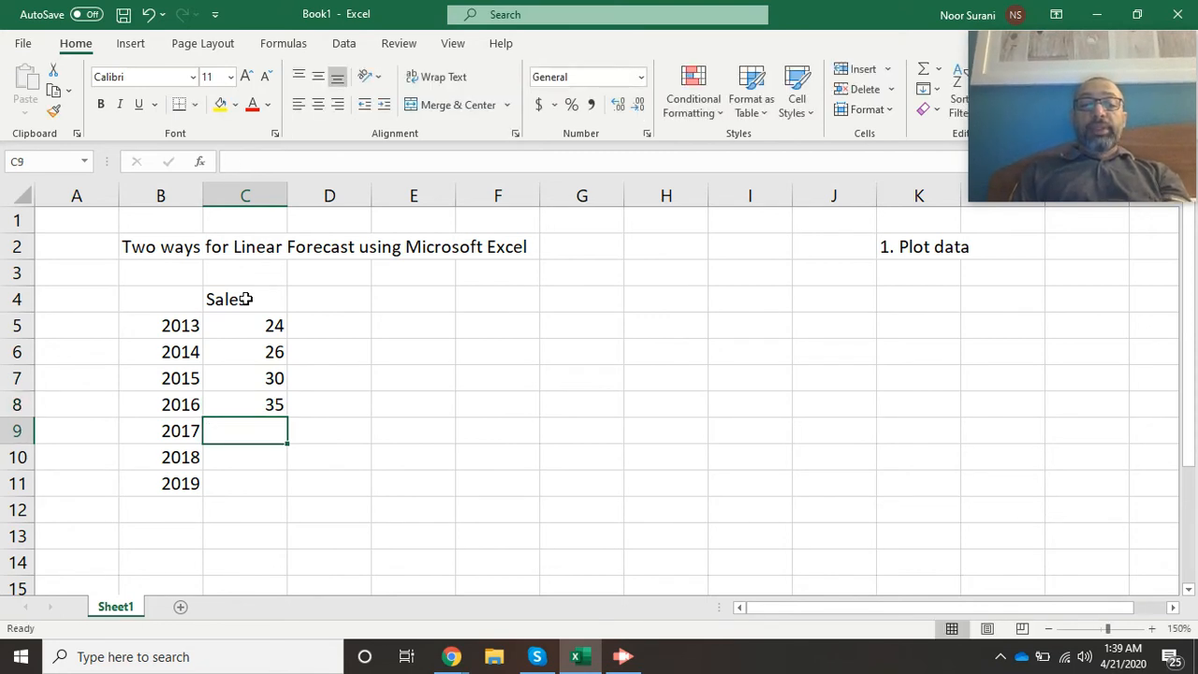
# Step: Label the 2017 row with the note "drop" in cell D9
pyautogui.press('Right')
pyautogui.write('drop')
pyautogui.press('Return')
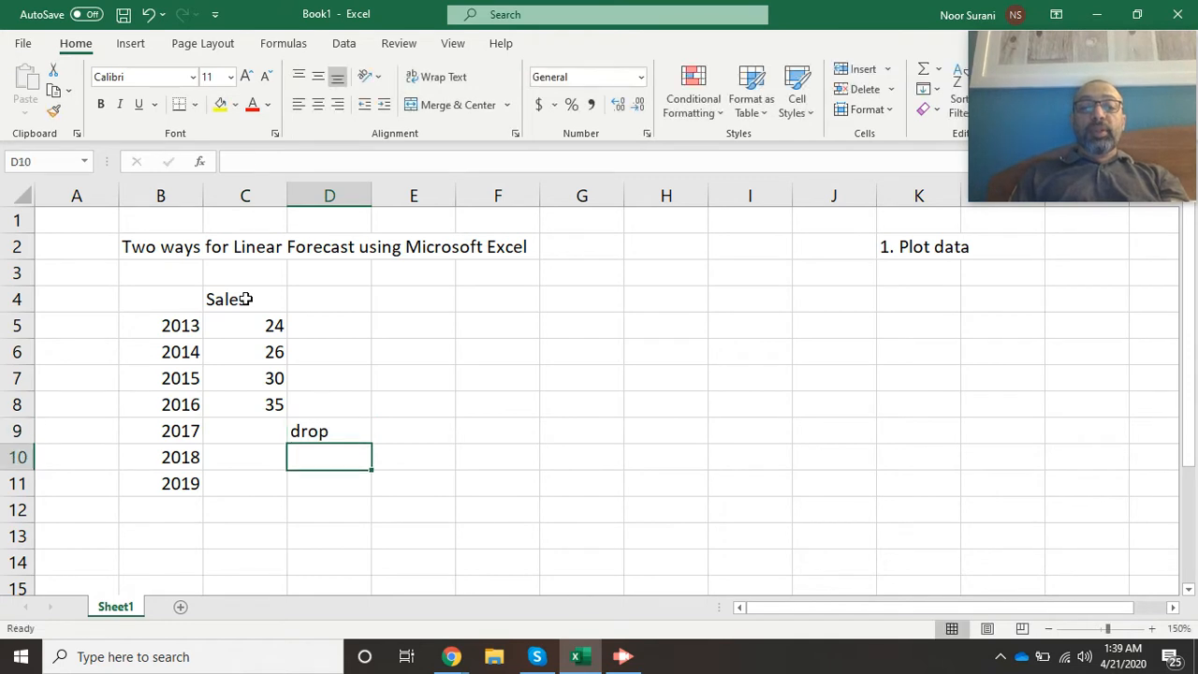
# Step: Enter 33, 40 and 47 as the sales for 2017 to 2019 in C9:C11
pyautogui.press('Up')
pyautogui.press('Left')
pyautogui.write('33')
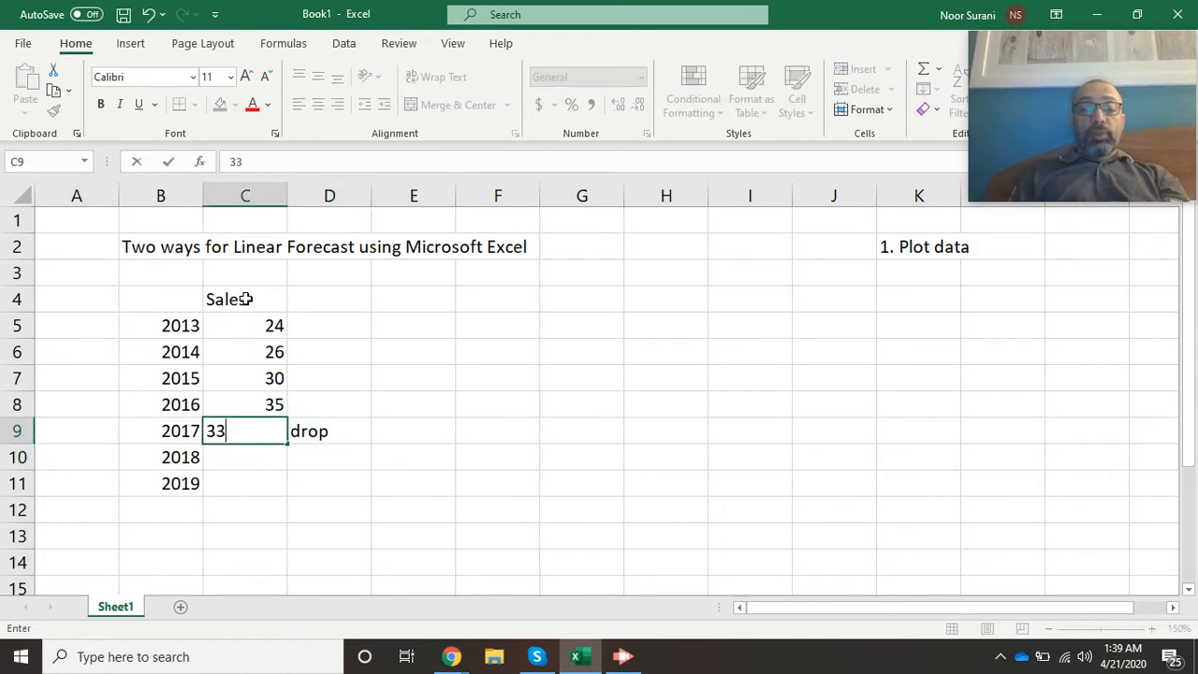
pyautogui.press('Return')
pyautogui.write('40')
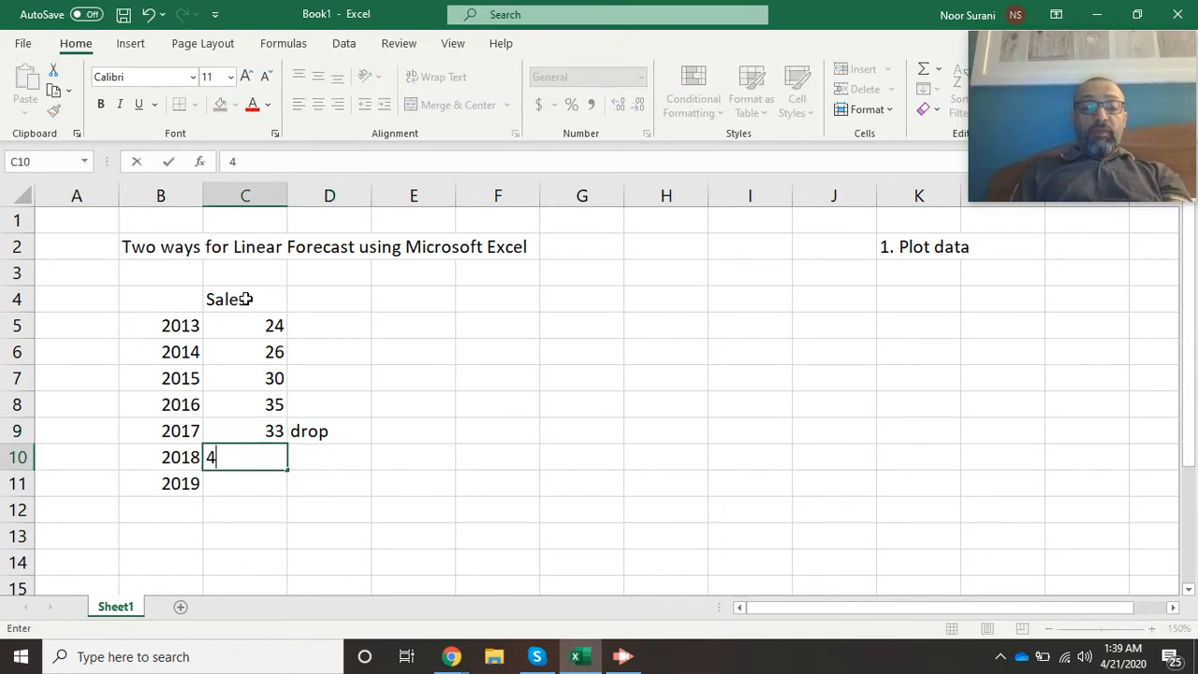
pyautogui.press('Return')
pyautogui.write('4')
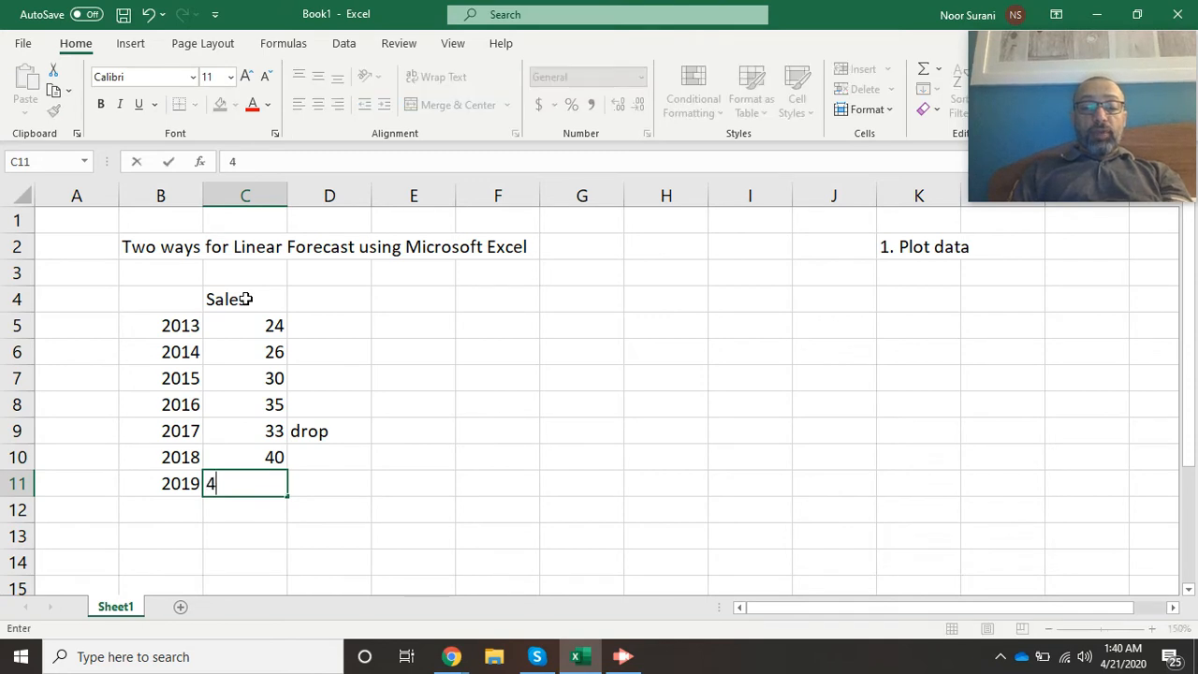
pyautogui.press('Return')
pyautogui.press('Up')
pyautogui.press('Up')
pyautogui.press('Up')
pyautogui.press('Up')
pyautogui.press('Up')
pyautogui.press('Up')
pyautogui.press('Up')
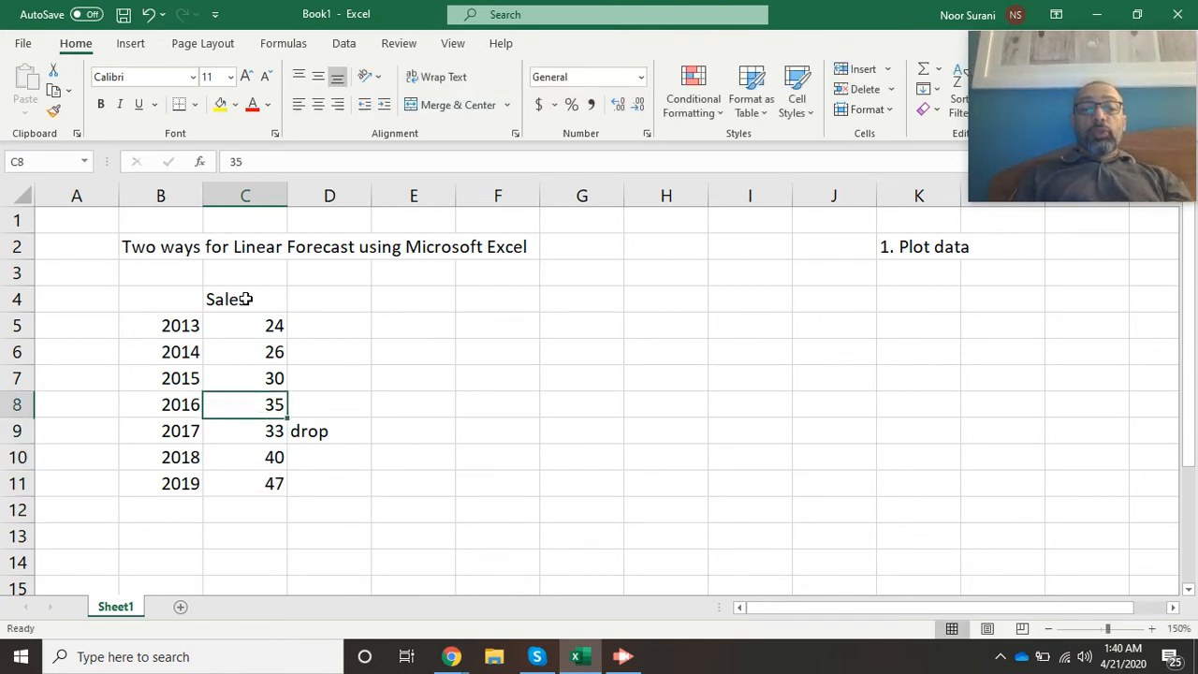
pyautogui.press('Up')
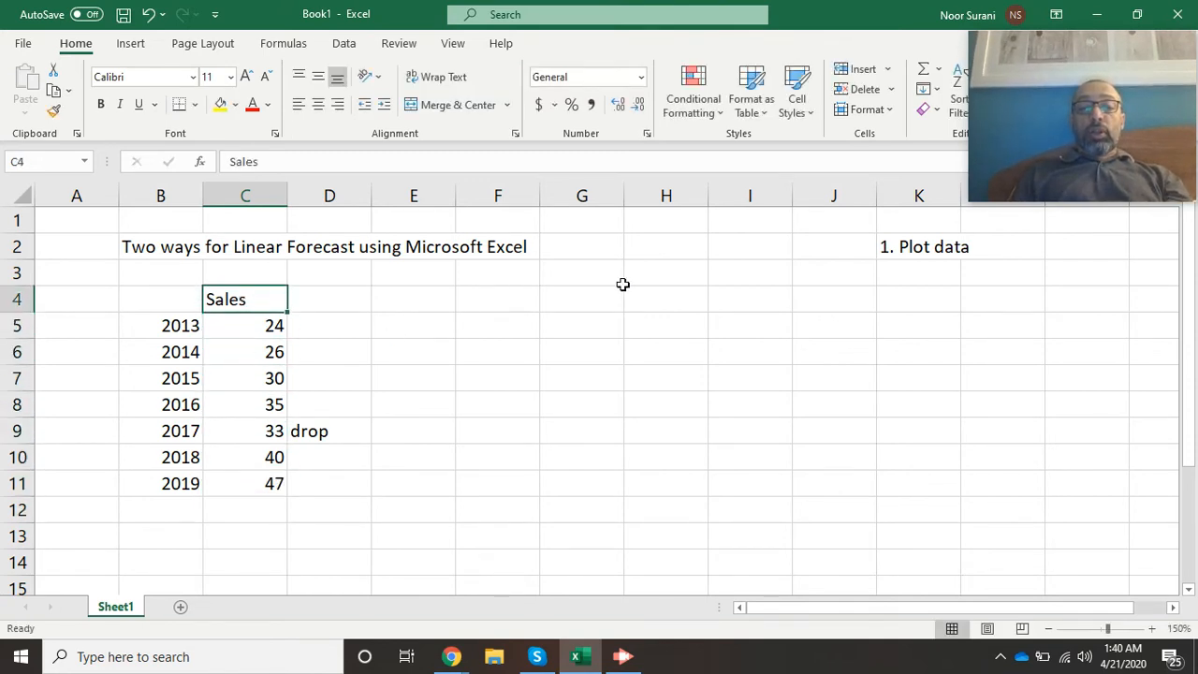
# Step: Enter the instruction note "2. Create chart (Alt F1)" in cell K3
pyautogui.click(906, 281)
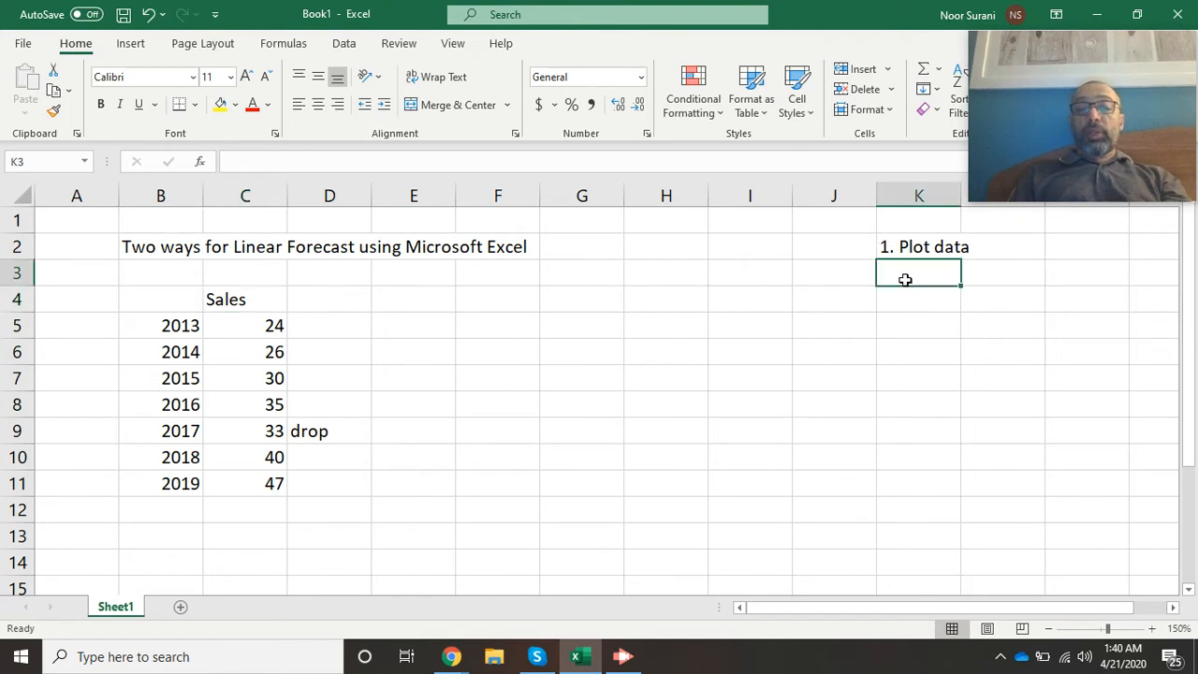
pyautogui.write('2. Create chart (Alt F1')
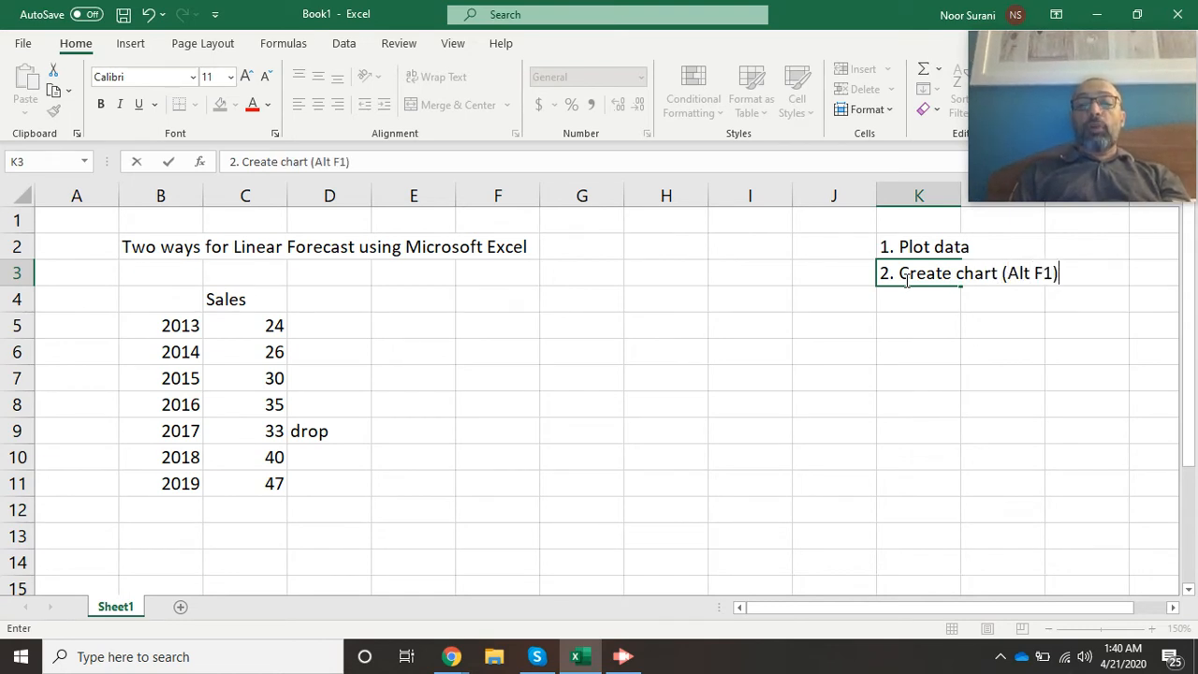
pyautogui.press('Return')
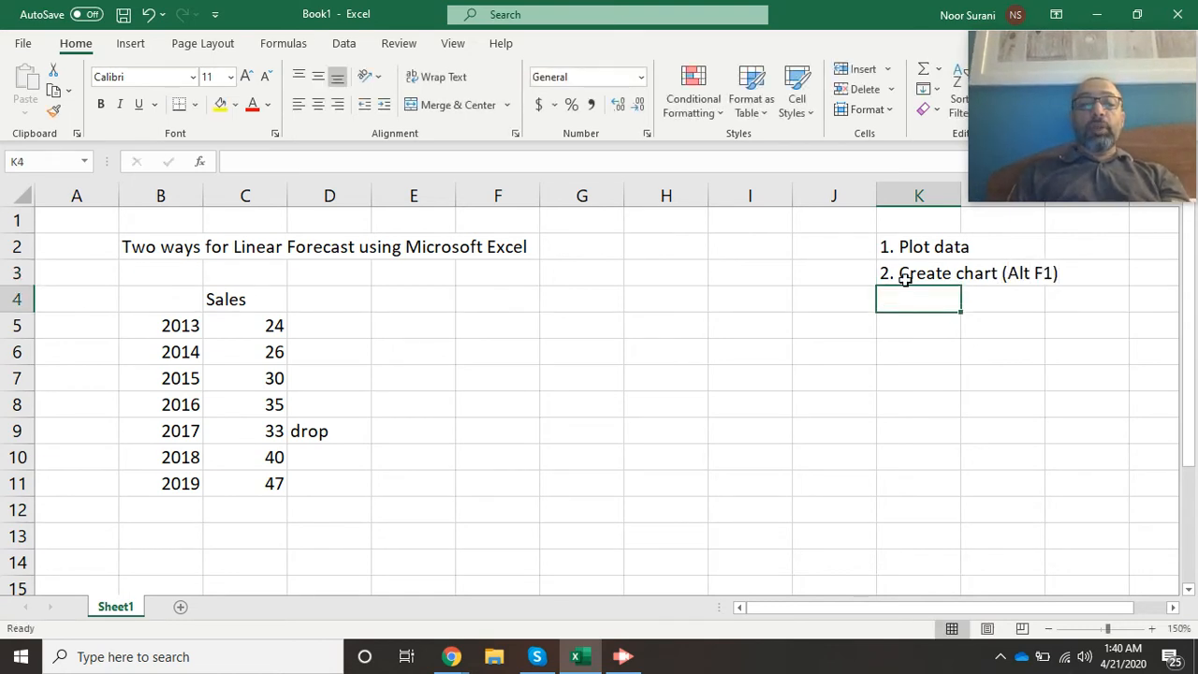
# Step: Create a default column chart from B4:C11, reduce its height and place it beside the data, below the heading and notes
pyautogui.moveTo(150, 299); pyautogui.dragTo(231, 480)
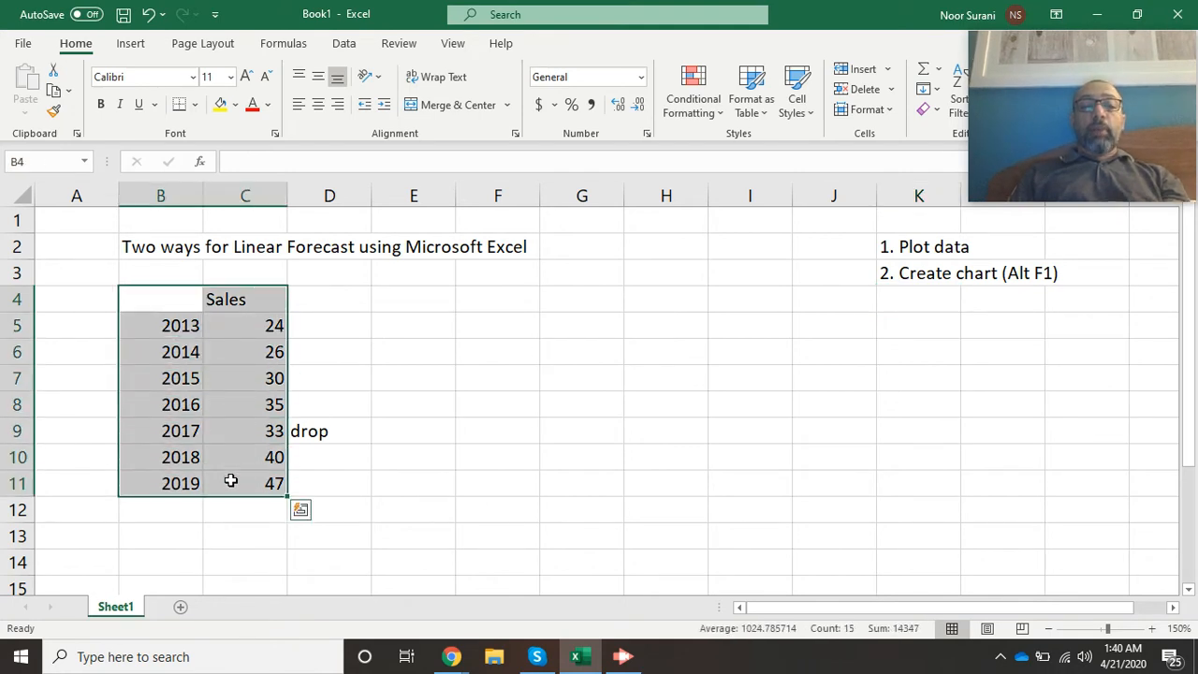
pyautogui.hotkey('alt', 'F1')
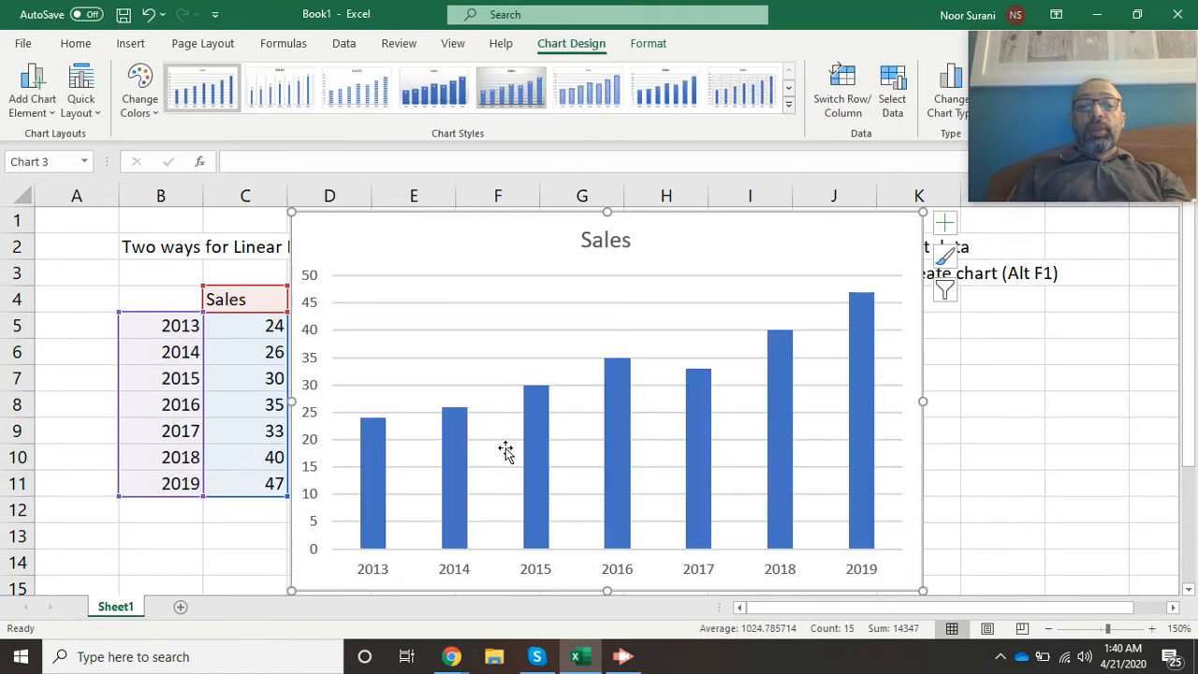
pyautogui.moveTo(923, 212); pyautogui.dragTo(916, 303)
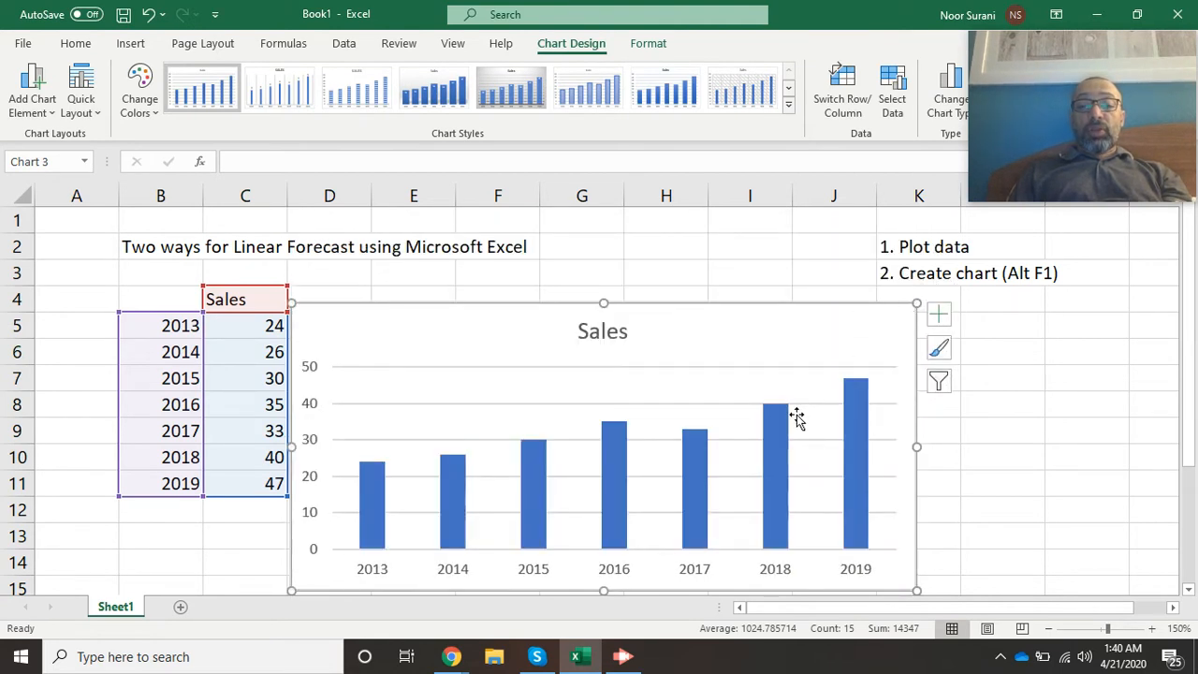
pyautogui.moveTo(703, 313); pyautogui.dragTo(709, 301)
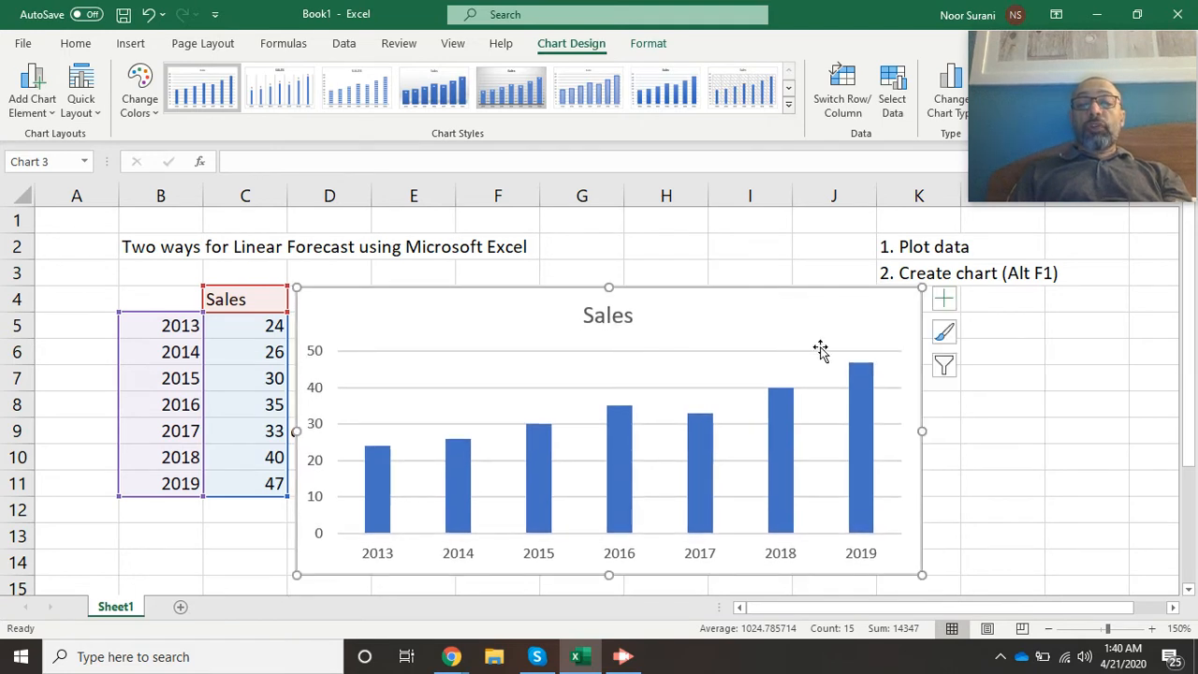
# Step: Narrow the sales chart so that it ends at the boundary between columns J and K, clear of the instruction notes
pyautogui.moveTo(920, 429); pyautogui.dragTo(877, 427)
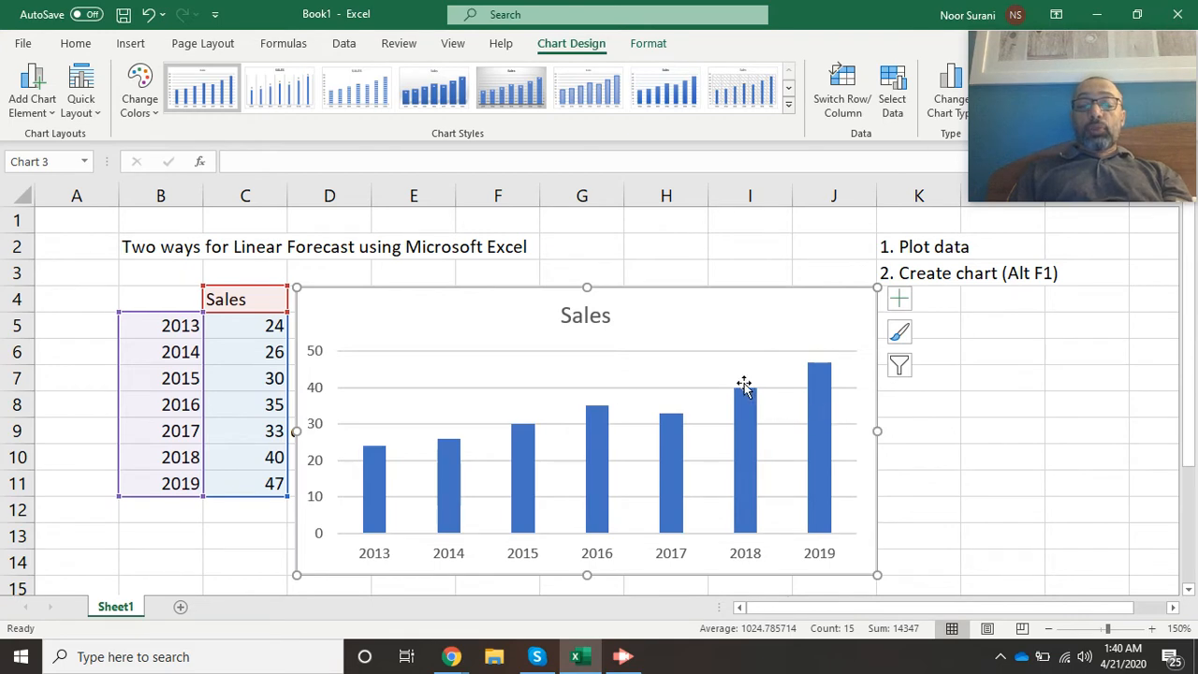
pyautogui.click(973, 356)
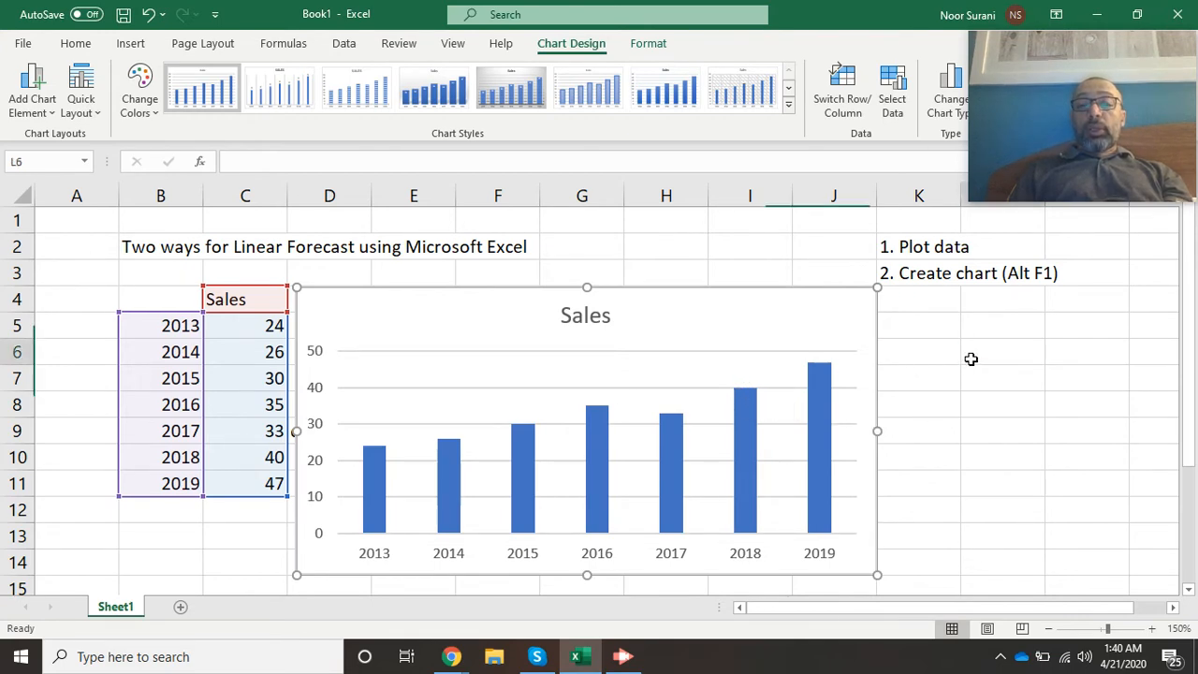
# Step: Enter the instruction note "3. Add trend line" in cell K4
pyautogui.click(898, 305)
pyautogui.write('2')
pyautogui.press('BackSpace')
pyautogui.write('3. ')
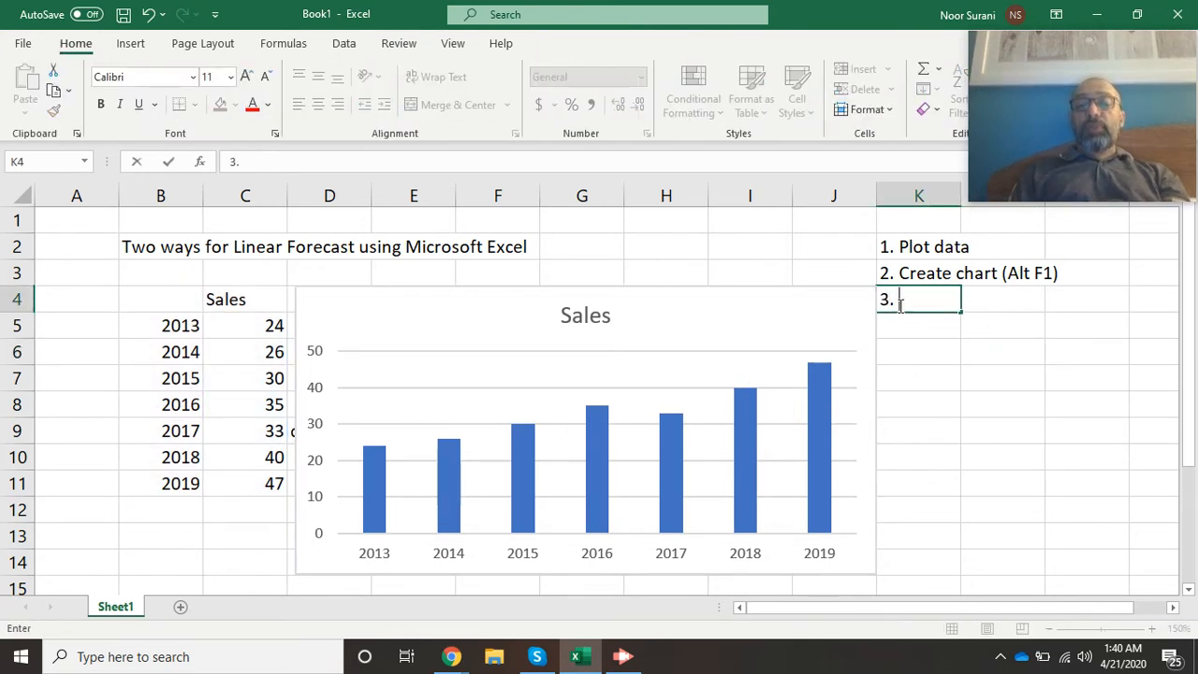
pyautogui.write('Add ')
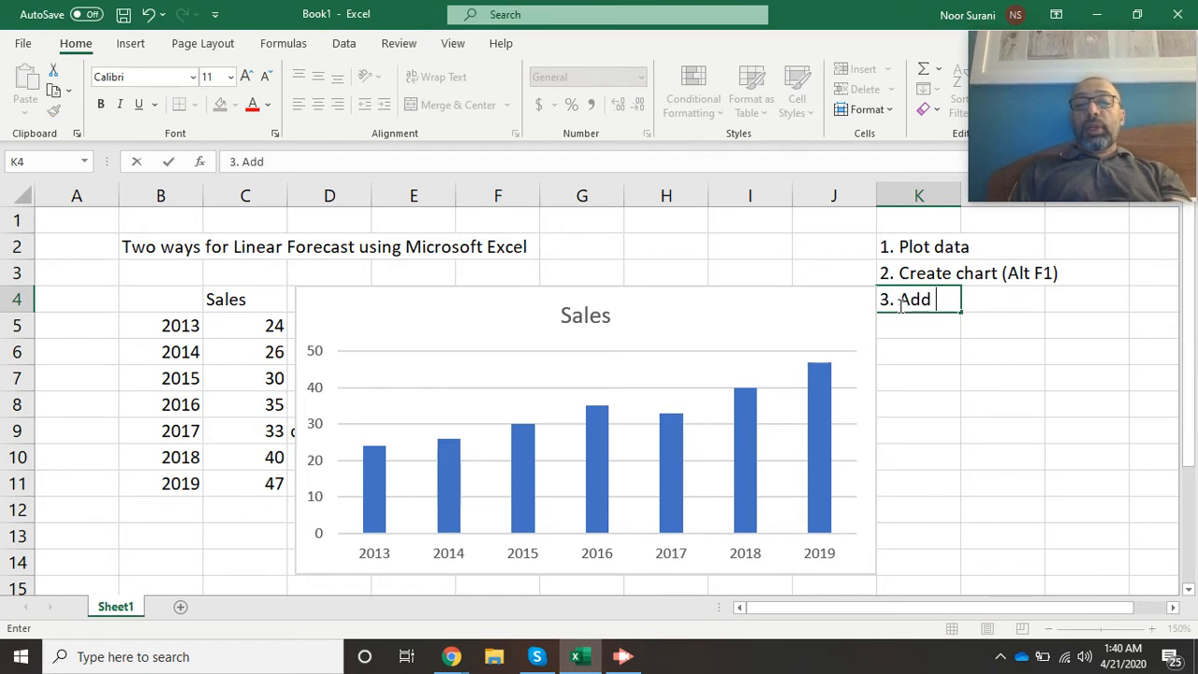
pyautogui.write('trend line')
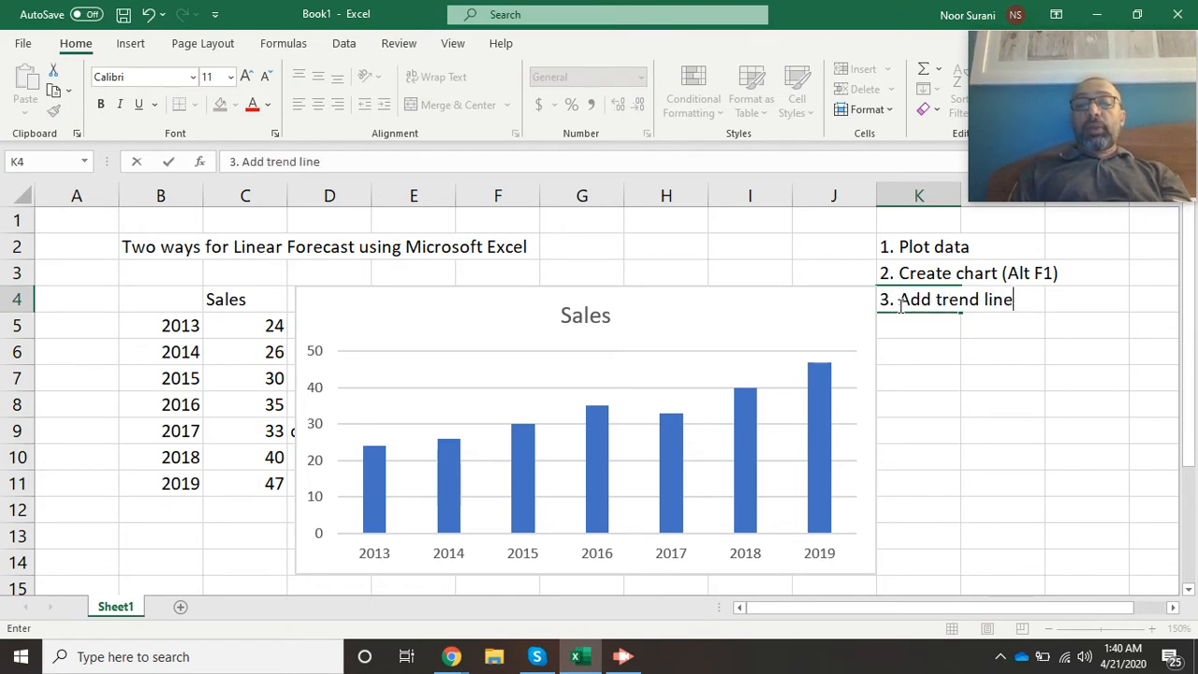
pyautogui.press('Return')
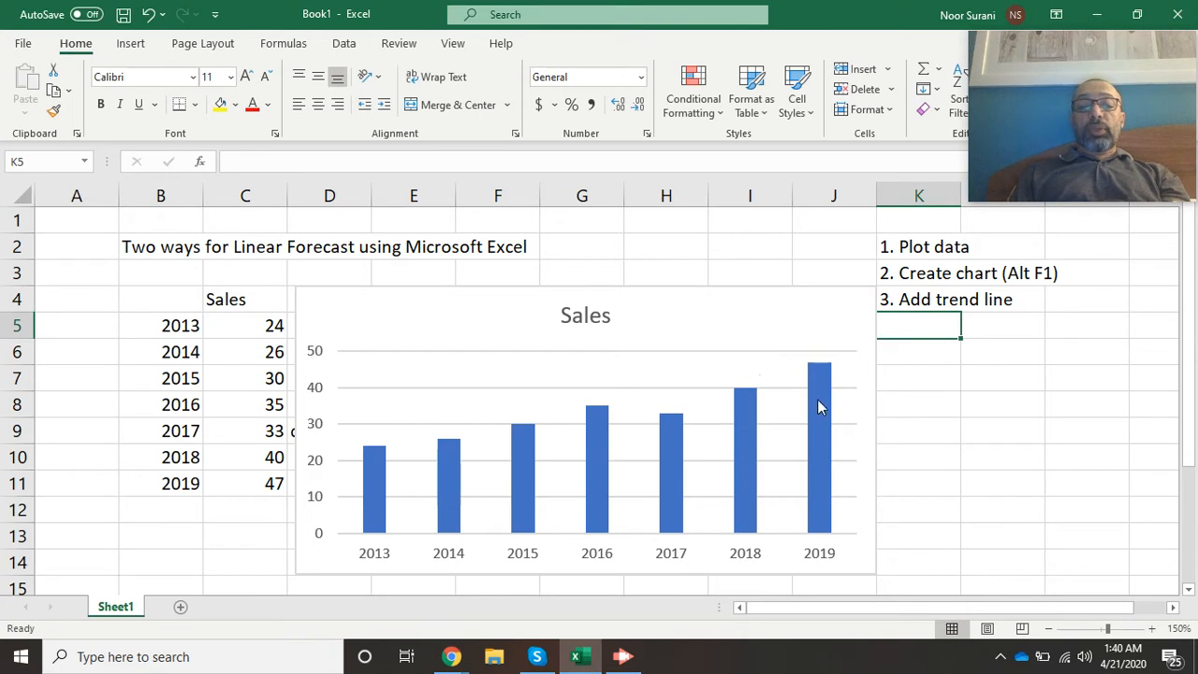
# Step: Add a linear trendline to the chart's Sales series, forecast it forward 5 periods and close the trendline settings
pyautogui.rightClick(818, 401)
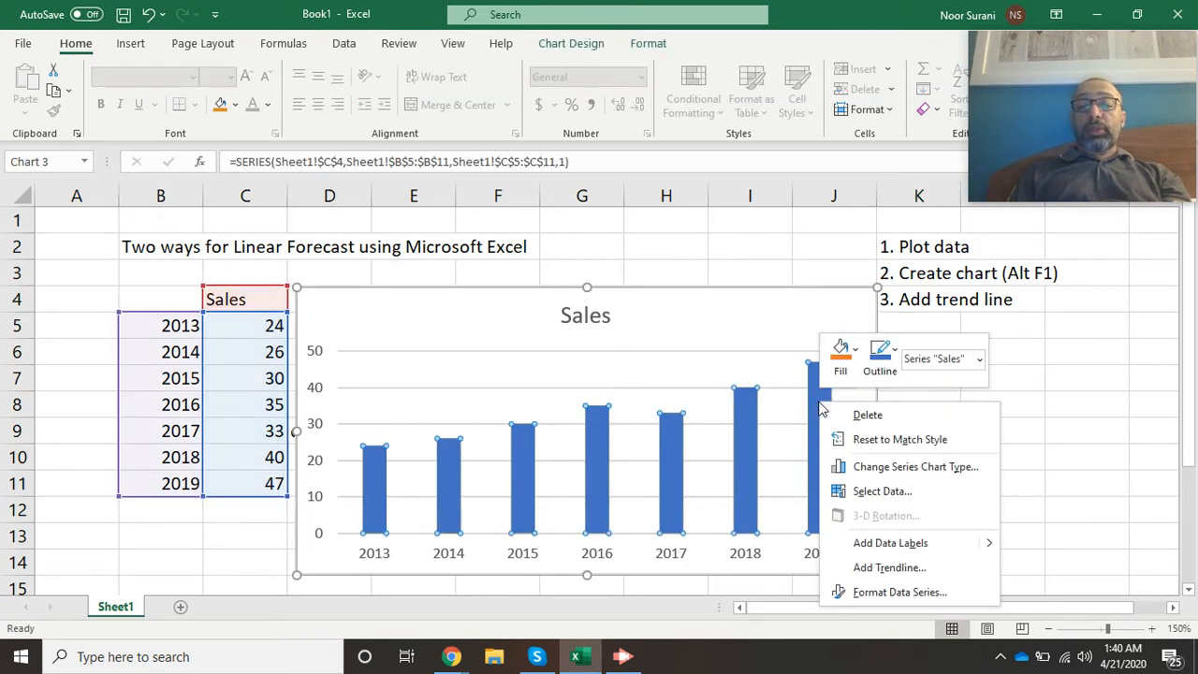
pyautogui.click(864, 568)
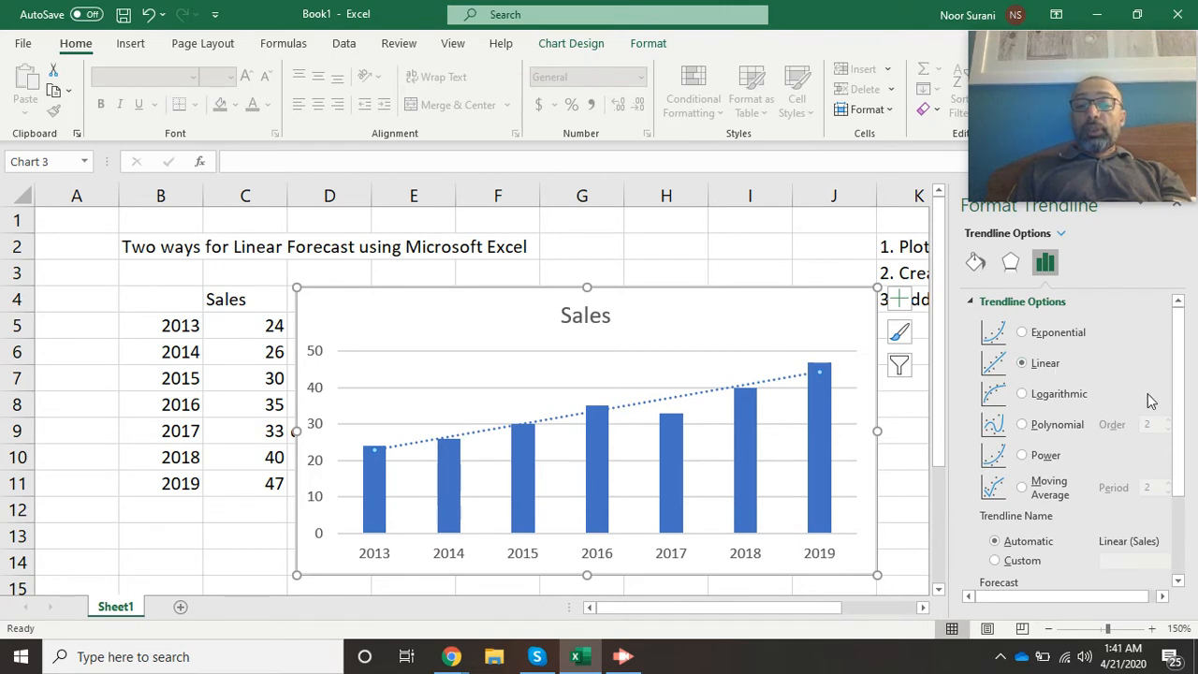
pyautogui.moveTo(1176, 401); pyautogui.dragTo(1167, 485)
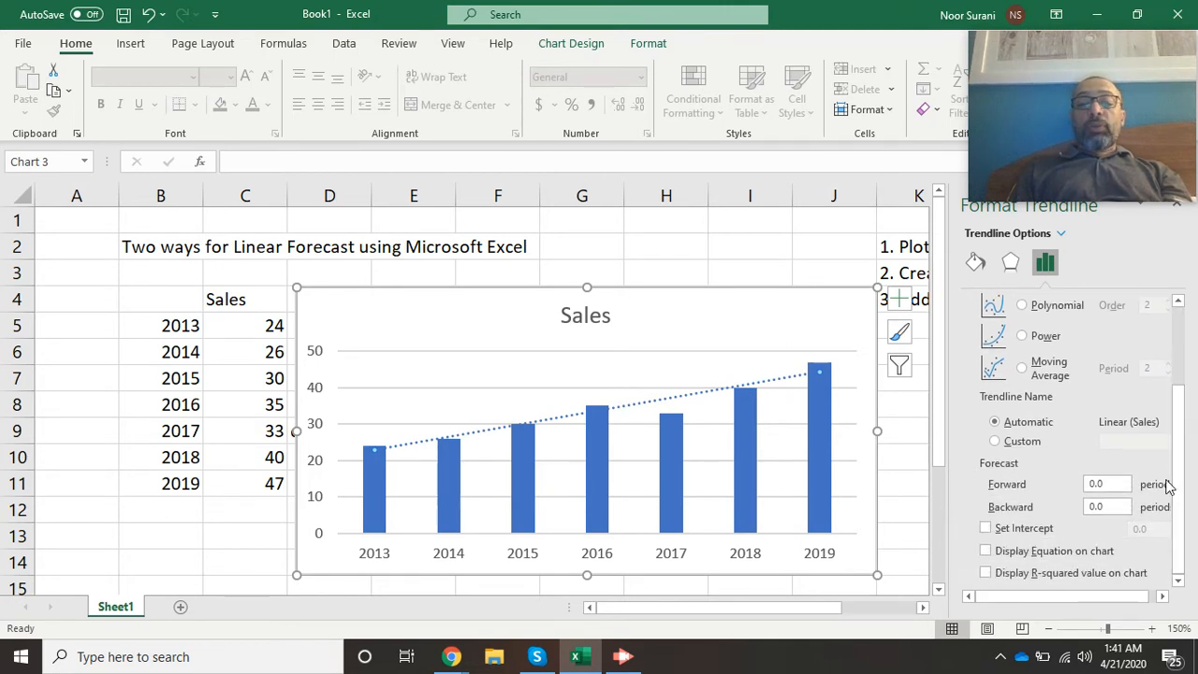
pyautogui.moveTo(749, 481)
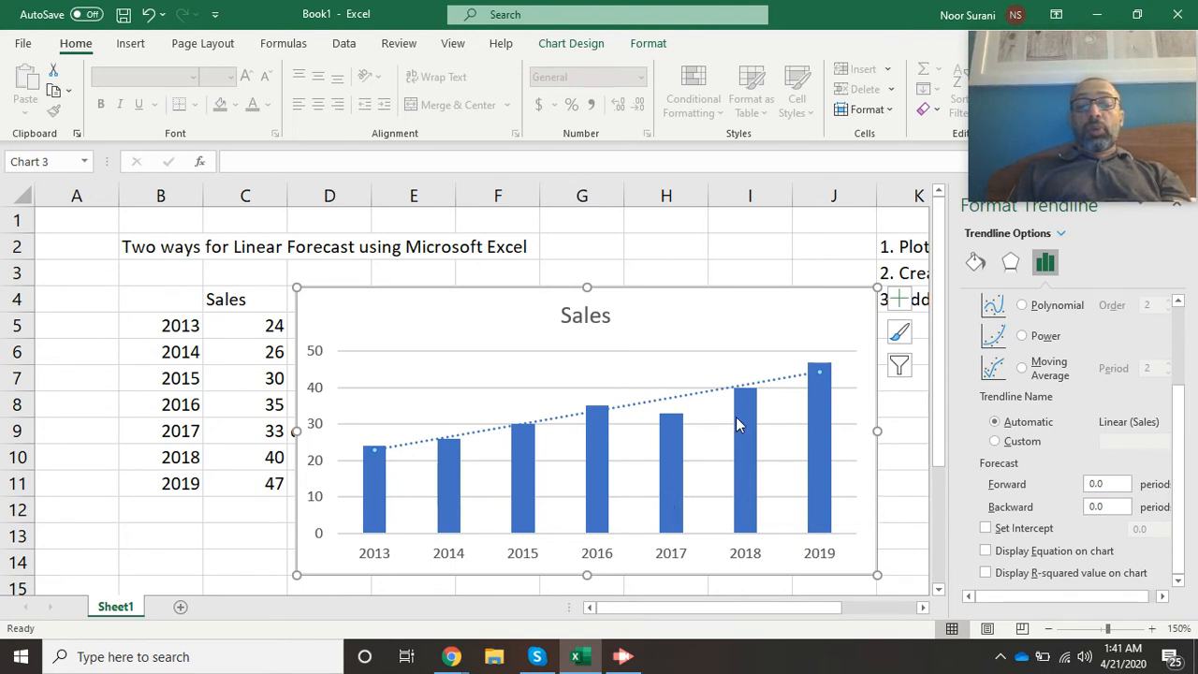
pyautogui.click(1097, 484)
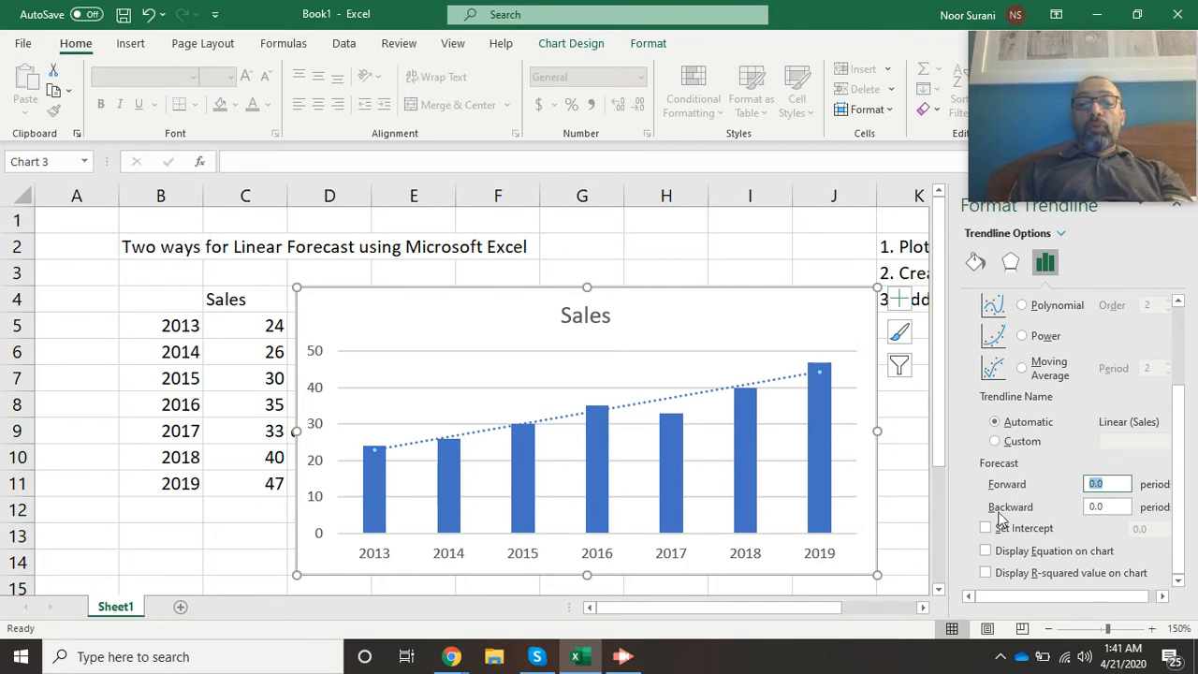
pyautogui.write('5')
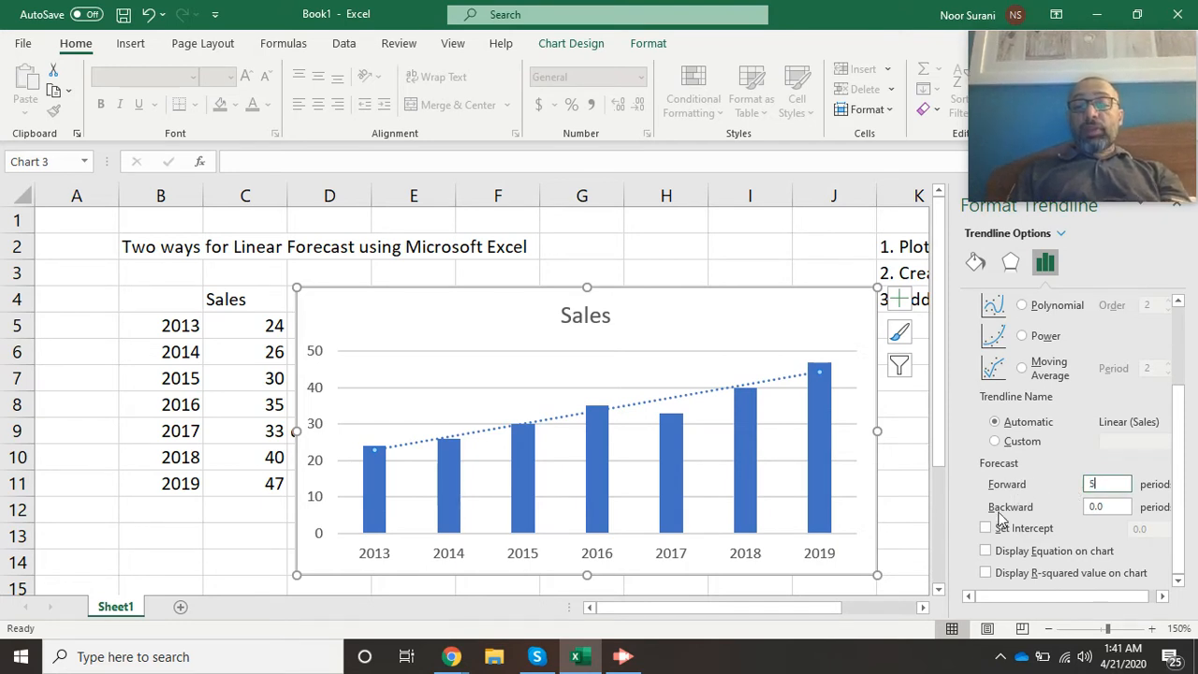
pyautogui.press('Tab')
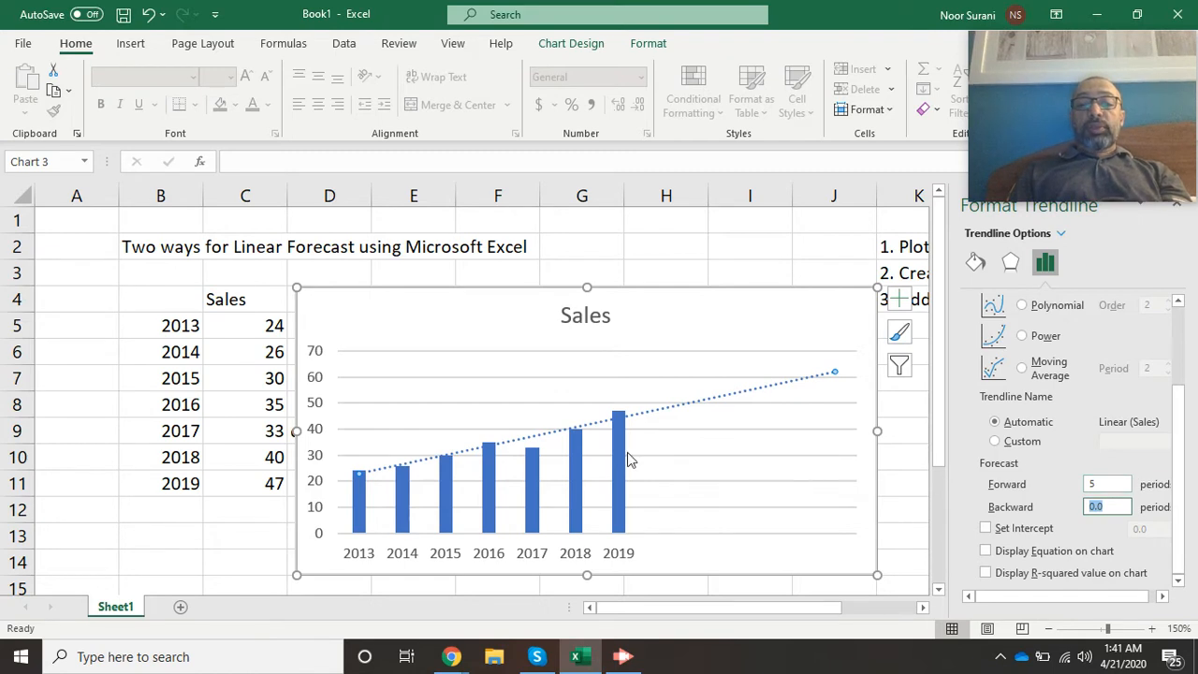
pyautogui.click(897, 407)
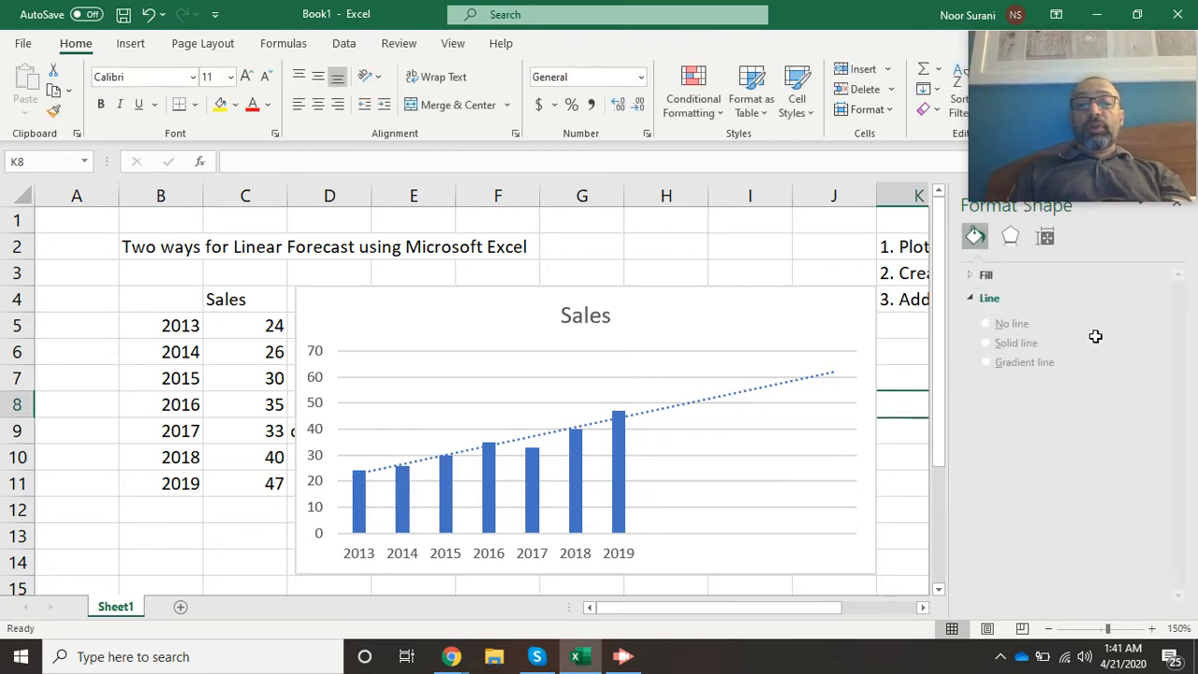
pyautogui.click(1178, 206)
# Step: Enter the instruction note "4. Forward 5 years" in cell K5
pyautogui.click(916, 333)
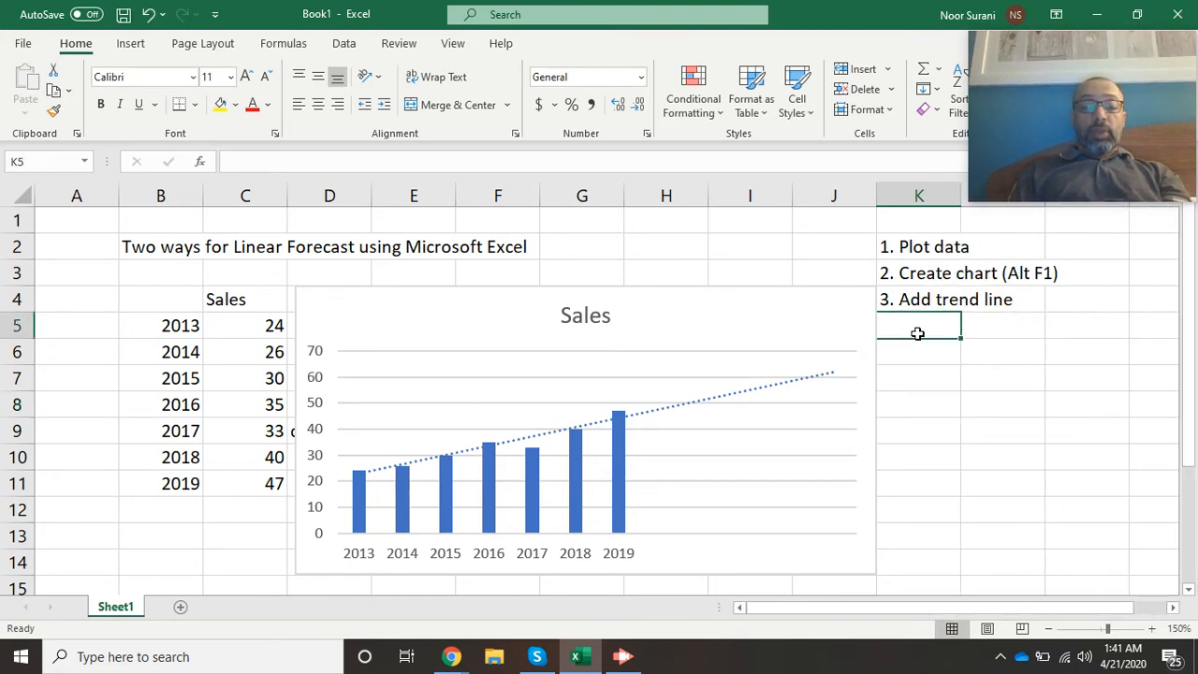
pyautogui.write('4. ')
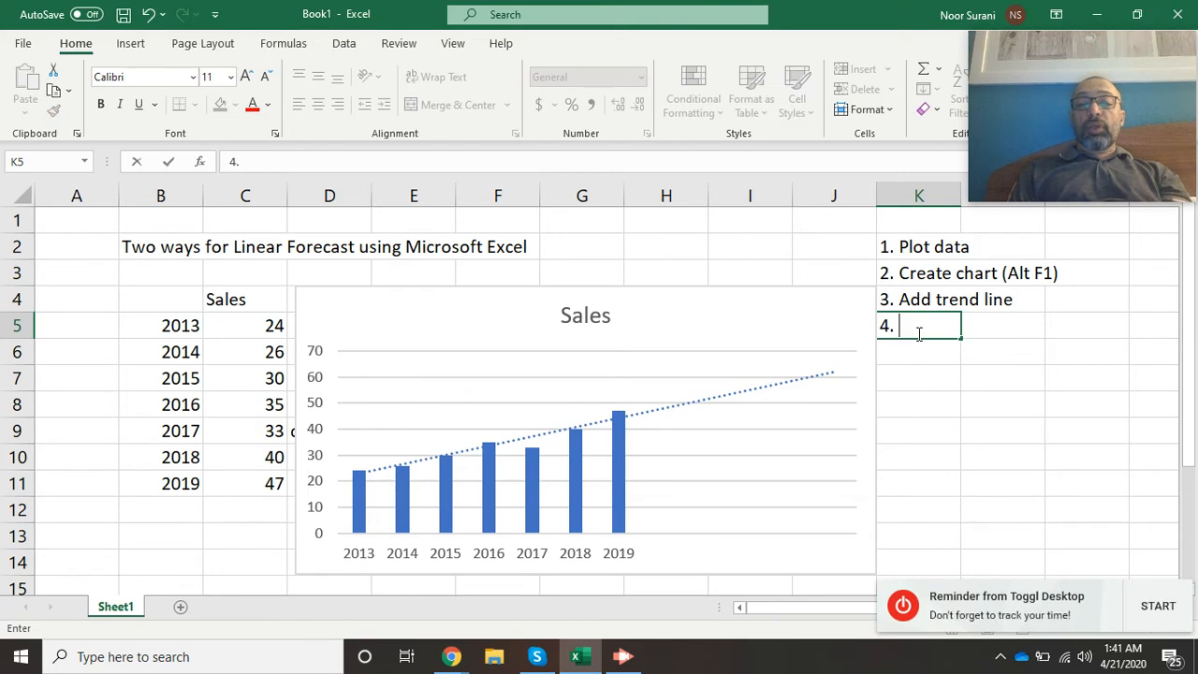
pyautogui.write('Forward ')
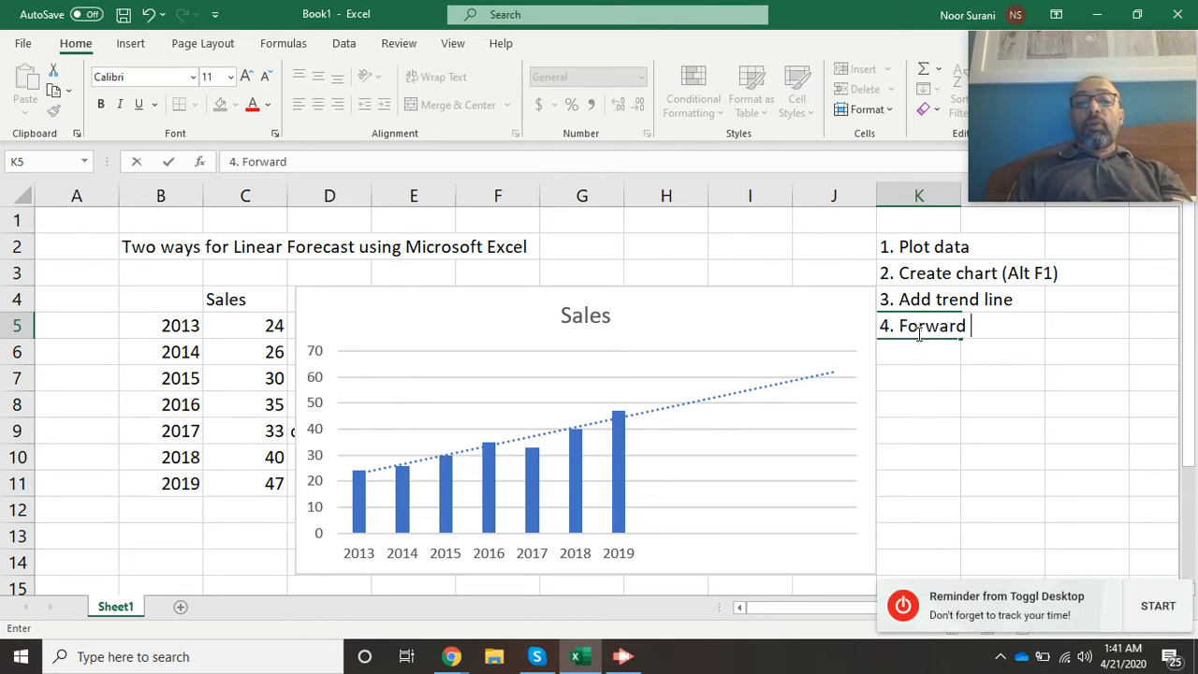
pyautogui.write('5 years')
pyautogui.press('Return')
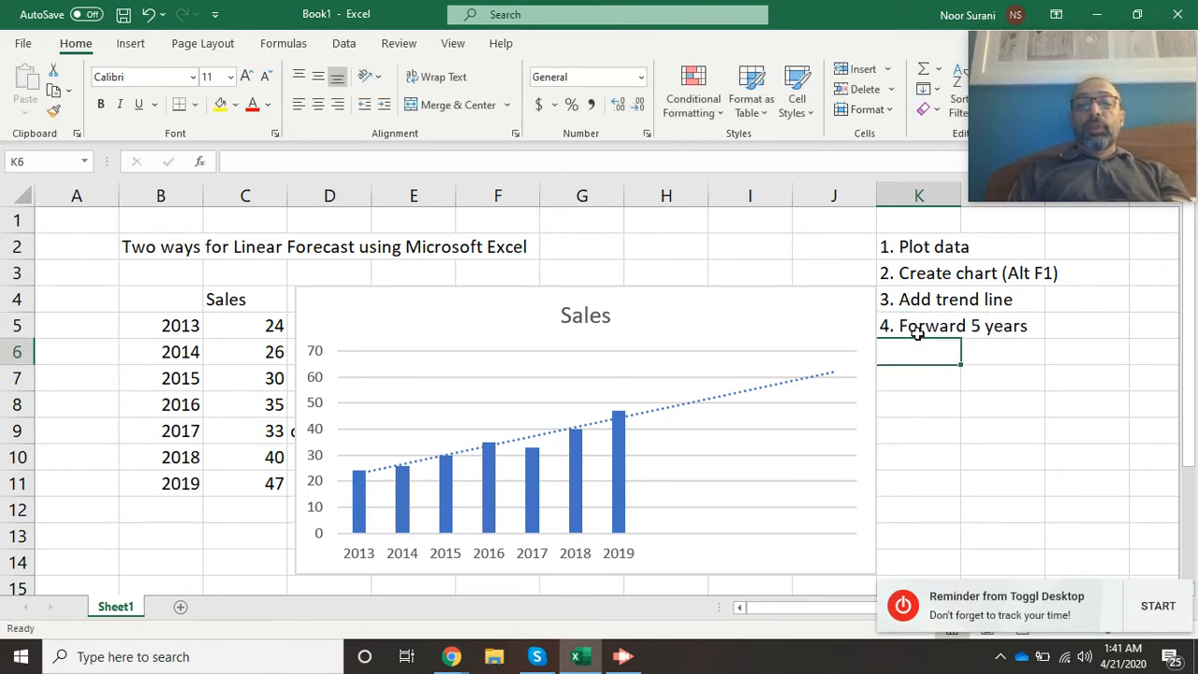
# Step: Copy the four instruction notes in K2:K5 to the empty area below, starting at cell K17
pyautogui.press('Up')
pyautogui.press('Up')
pyautogui.press('Up')
pyautogui.press('Up')
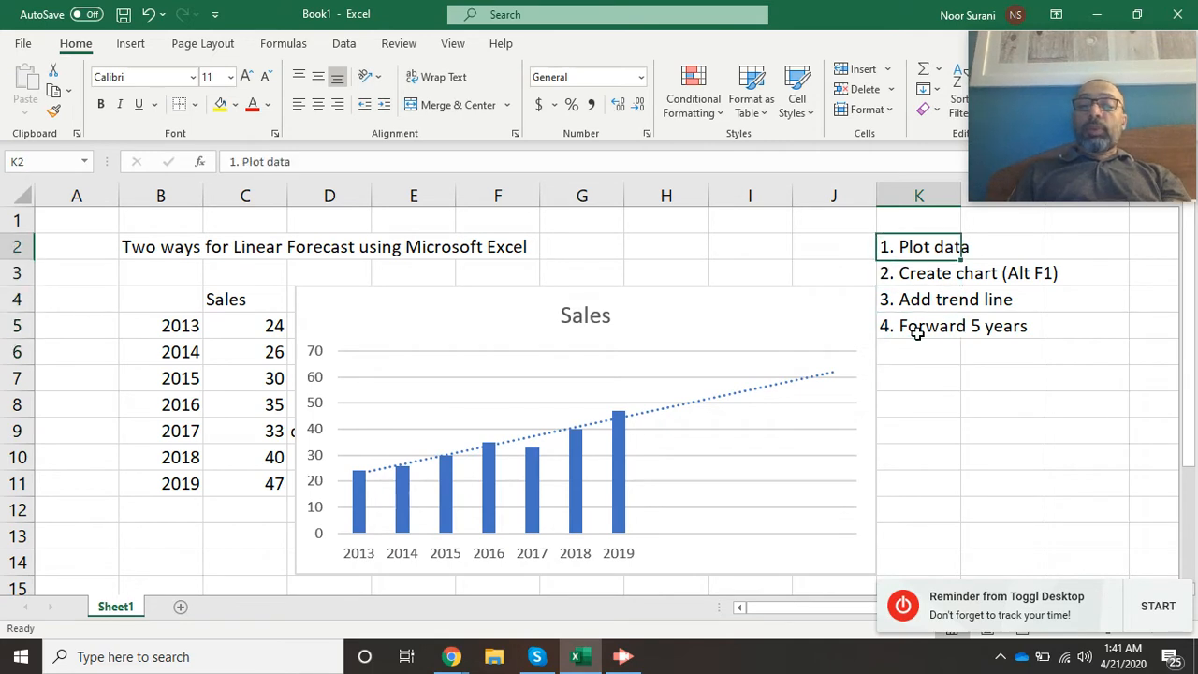
pyautogui.hotkey('shift', 'Down')
pyautogui.hotkey('shift', 'Down')
pyautogui.hotkey('shift', 'Down')
pyautogui.hotkey('ctrl', 'c')
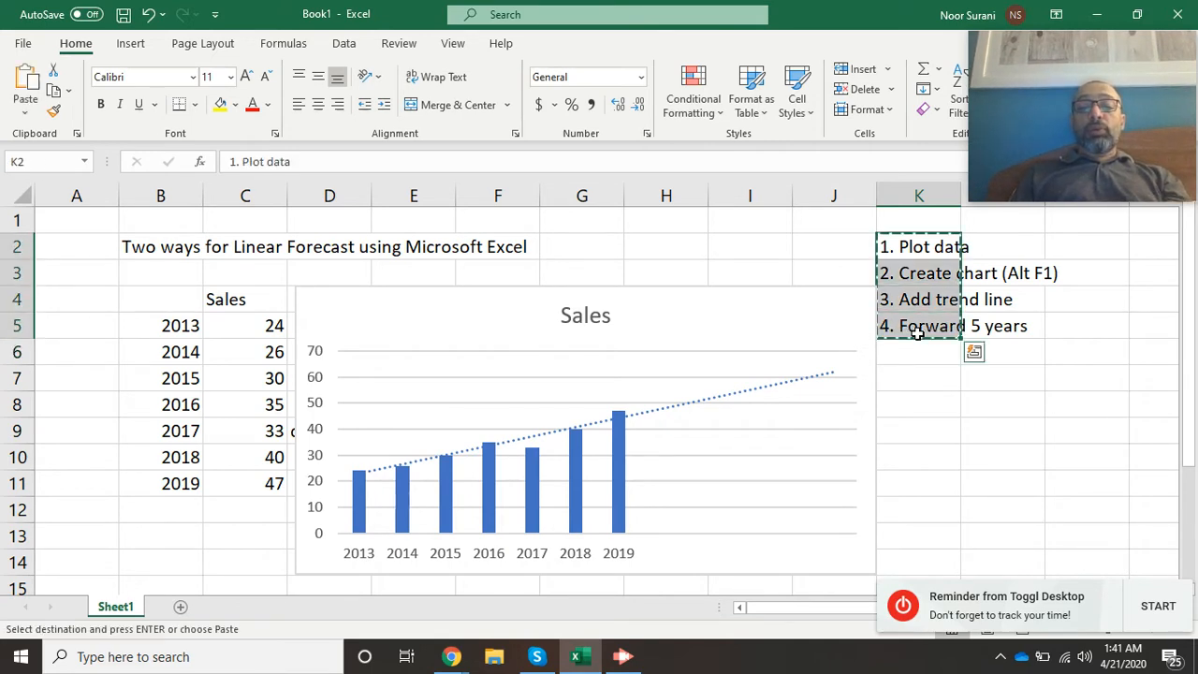
pyautogui.press('Down')
pyautogui.press('Down')
pyautogui.press('Down')
pyautogui.press('Down')
pyautogui.press('Down')
pyautogui.press('Down')
pyautogui.press('Down')
pyautogui.press('Down')
pyautogui.press('Down')
pyautogui.press('Down')
pyautogui.press('Down')
pyautogui.press('Down')
pyautogui.press('Down')
pyautogui.press('Down')
pyautogui.press('Down')
pyautogui.press('Down')
pyautogui.press('Down')
pyautogui.press('Down')
pyautogui.press('Down')
pyautogui.press('Down')
pyautogui.press('Down')
pyautogui.press('Down')
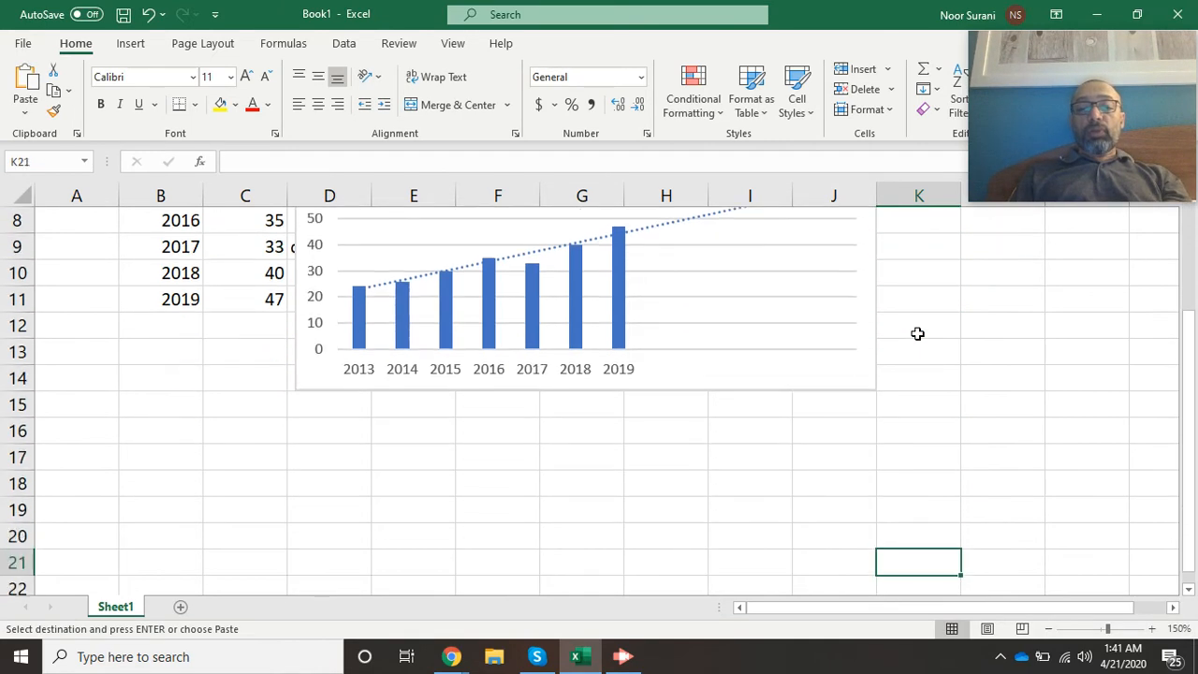
pyautogui.press('Up')
pyautogui.press('Up')
pyautogui.press('Up')
pyautogui.press('Up')
pyautogui.press('Up')
pyautogui.press('Up')
pyautogui.press('Up')
pyautogui.press('Up')
pyautogui.press('Up')
pyautogui.press('Up')
pyautogui.press('Up')
pyautogui.press('Up')
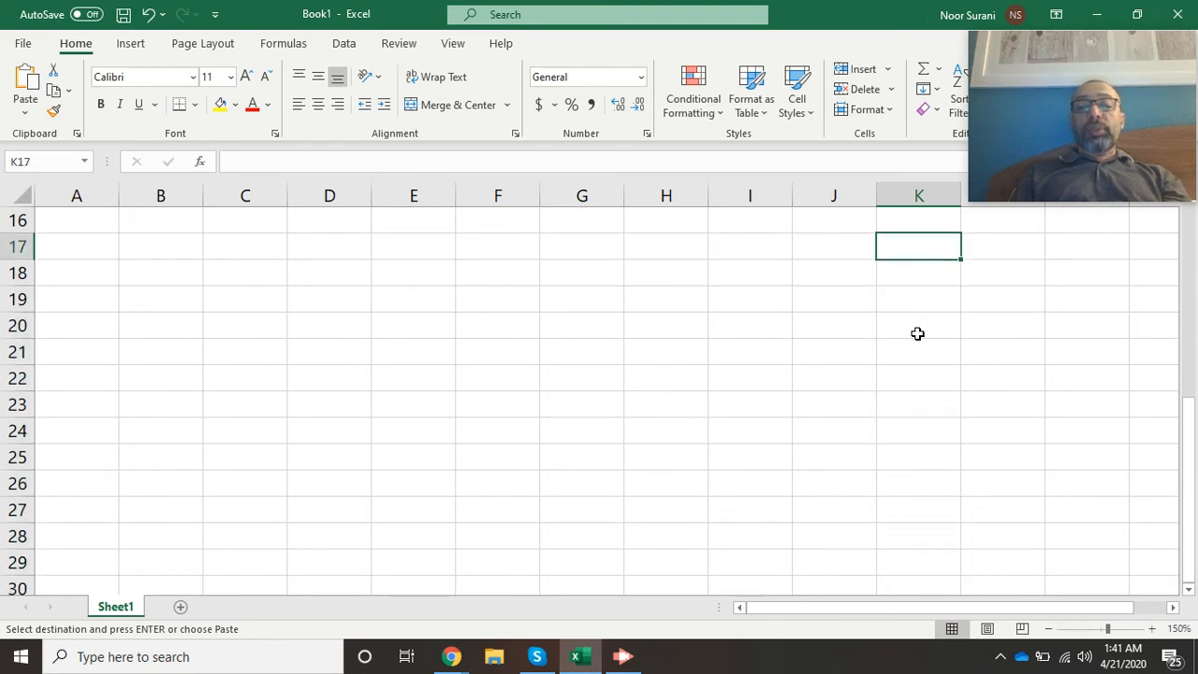
pyautogui.hotkey('ctrl', 'v')
# Step: Copy the yearly sales table B4:C11 to the area below the chart, starting at cell B18
pyautogui.press('Down')
pyautogui.press('Left')
pyautogui.press('Left')
pyautogui.press('Left')
pyautogui.press('Left')
pyautogui.press('Left')
pyautogui.press('Left')
pyautogui.press('Left')
pyautogui.press('Left')
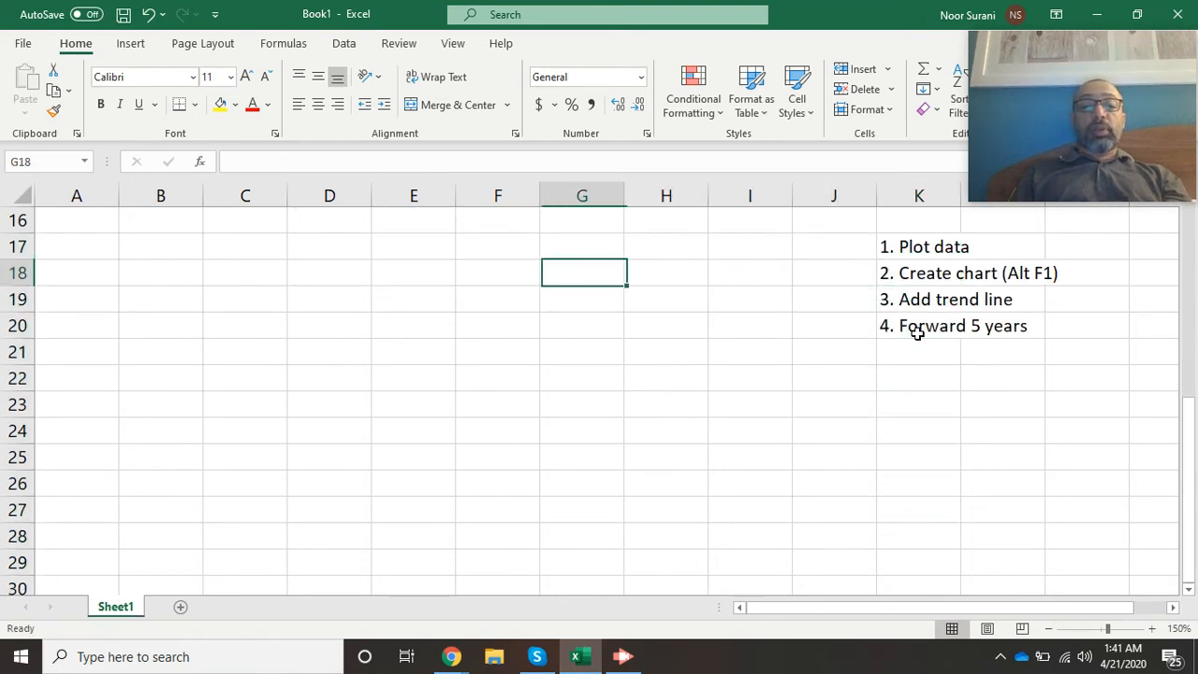
pyautogui.press('Left')
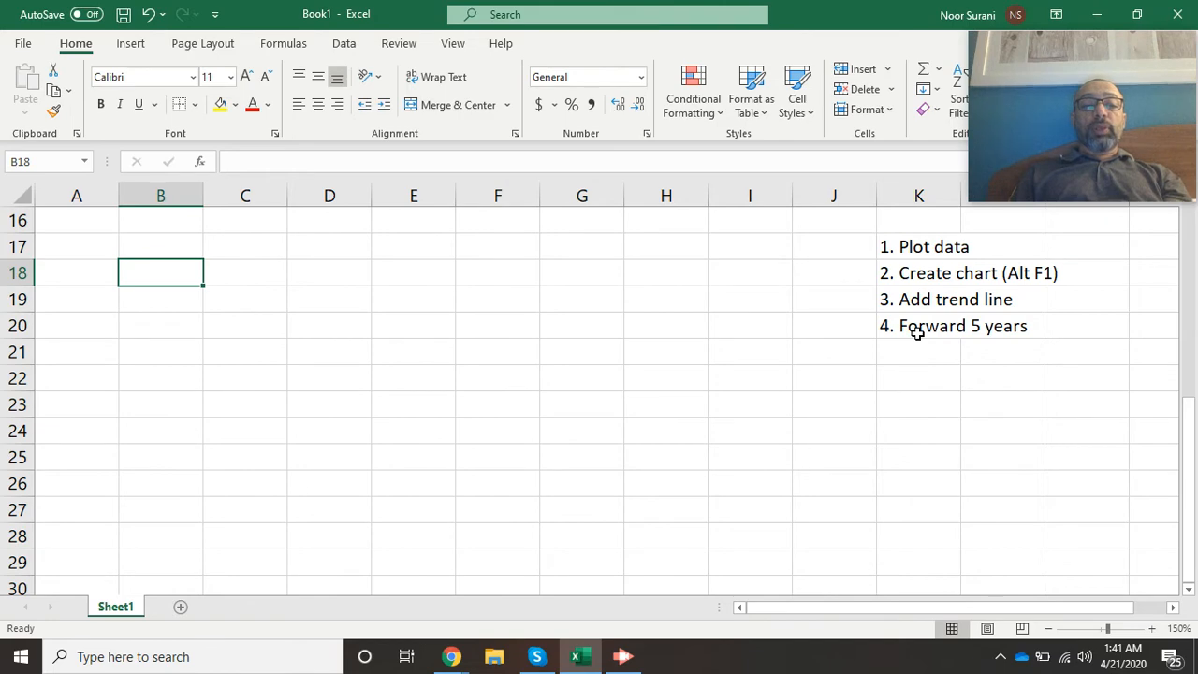
pyautogui.press('Up')
pyautogui.press('Up')
pyautogui.press('Up')
pyautogui.press('Up')
pyautogui.press('Up')
pyautogui.press('Up')
pyautogui.press('Up')
pyautogui.press('Up')
pyautogui.press('Up')
pyautogui.press('Up')
pyautogui.press('Up')
pyautogui.press('Up')
pyautogui.press('Up')
pyautogui.press('Up')
pyautogui.hotkey('shift', 'Right')
pyautogui.hotkey('shift', 'Down')
pyautogui.hotkey('shift', 'Down')
pyautogui.hotkey('shift', 'Down')
pyautogui.hotkey('shift', 'Down')
pyautogui.hotkey('shift', 'Down')
pyautogui.hotkey('shift', 'Down')
pyautogui.hotkey('shift', 'Down')
pyautogui.hotkey('shift', 'Down')
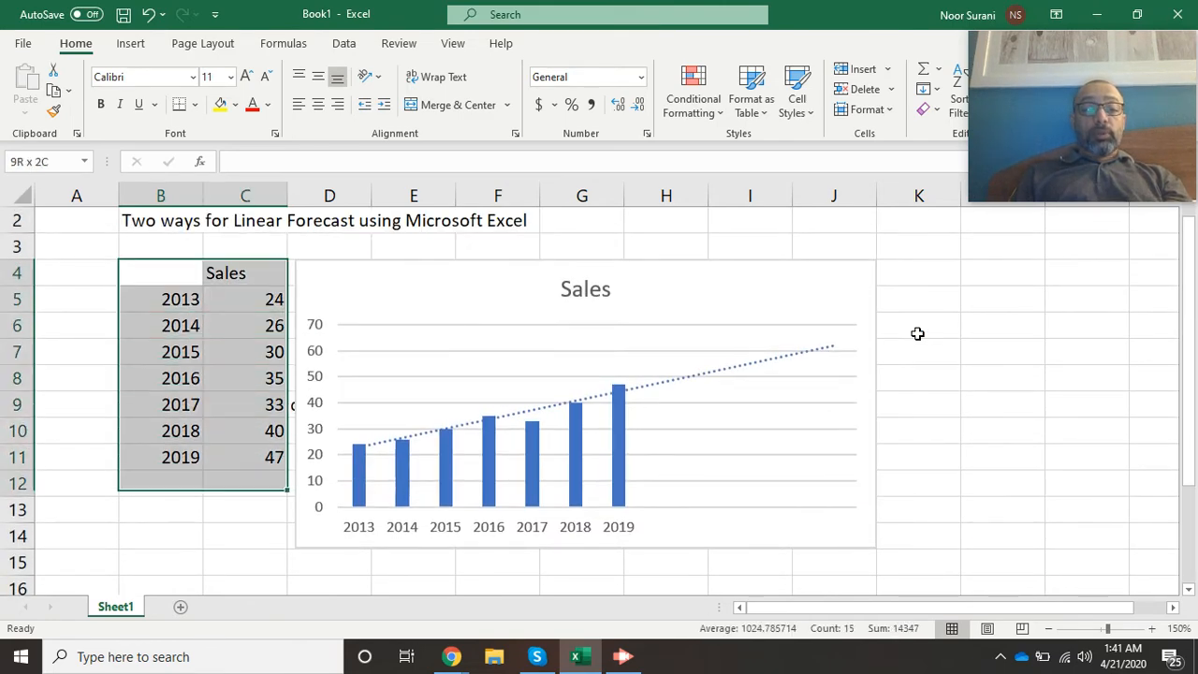
pyautogui.hotkey('shift', 'Up')
pyautogui.hotkey('ctrl', 'c')
pyautogui.press('Down')
pyautogui.press('Down')
pyautogui.press('Down')
pyautogui.press('Down')
pyautogui.press('Down')
pyautogui.press('Down')
pyautogui.press('Down')
pyautogui.press('Down')
pyautogui.press('Down')
pyautogui.press('Down')
pyautogui.press('Down')
pyautogui.press('Down')
pyautogui.press('Down')
pyautogui.press('Down')
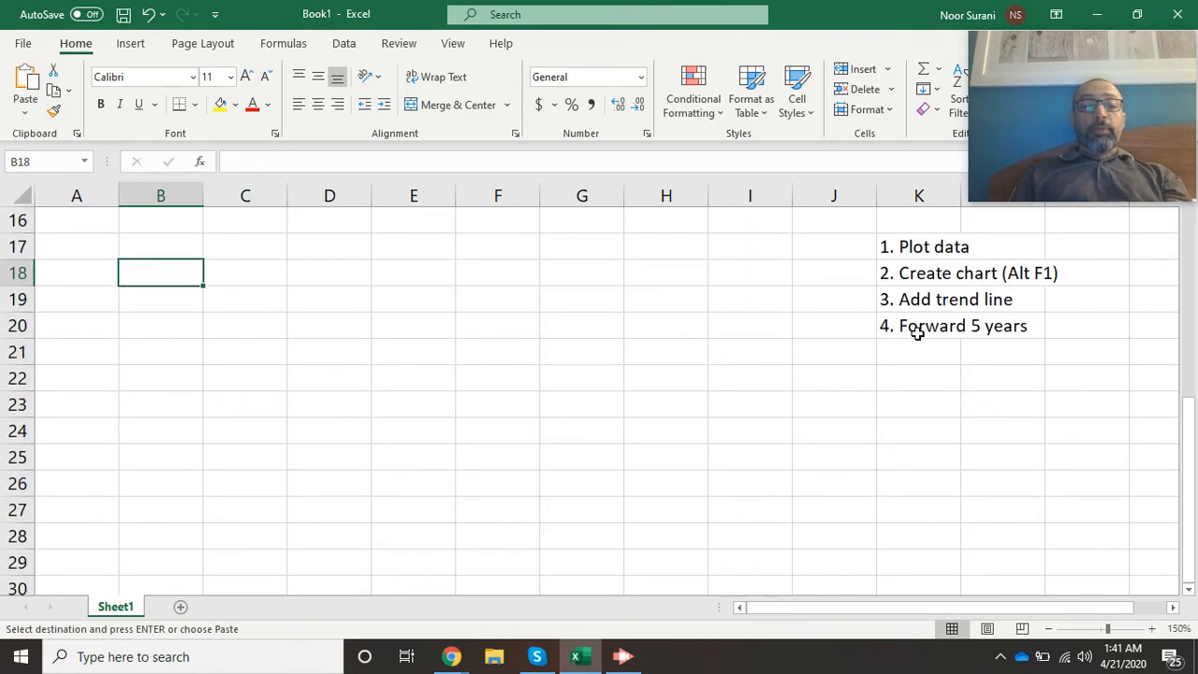
pyautogui.hotkey('ctrl', 'v')
# Step: Add the year 2020 in cell B26 below the copied table's last year
pyautogui.press('Down')
pyautogui.press('Right')
pyautogui.press('Up')
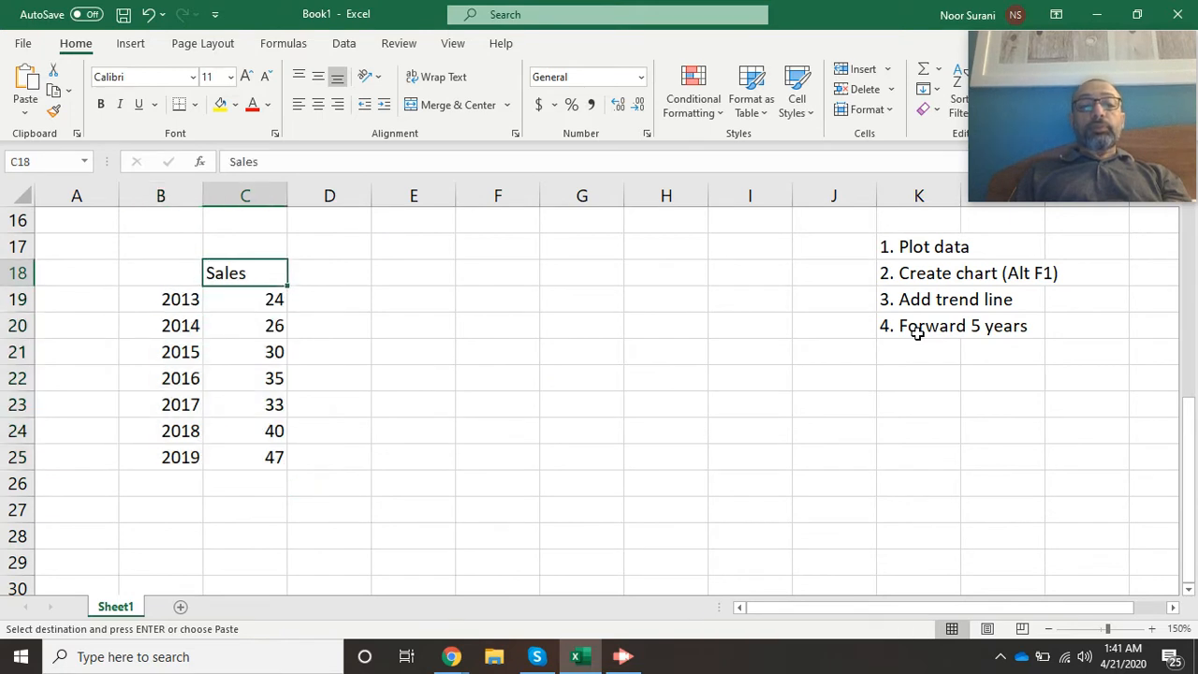
pyautogui.press('Left')
pyautogui.press('Down')
pyautogui.press('Down')
pyautogui.press('Down')
pyautogui.press('Down')
pyautogui.press('Down')
pyautogui.press('Down')
pyautogui.press('Down')
pyautogui.press('Down')
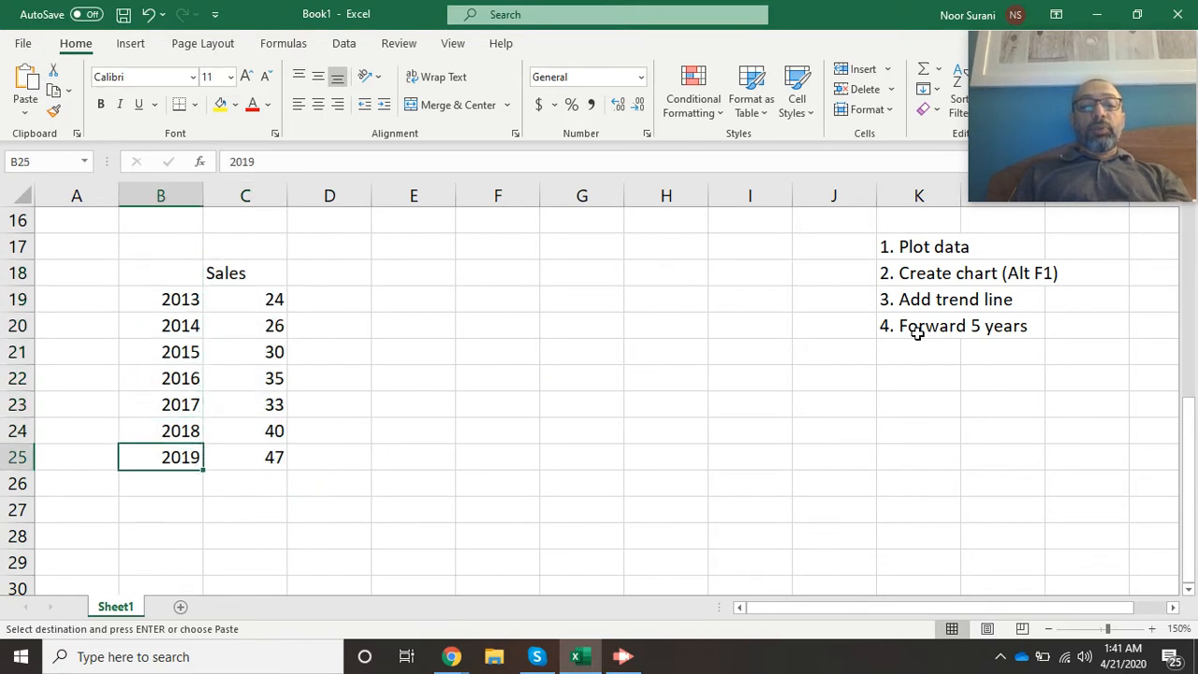
pyautogui.write('2020')
pyautogui.press('Return')
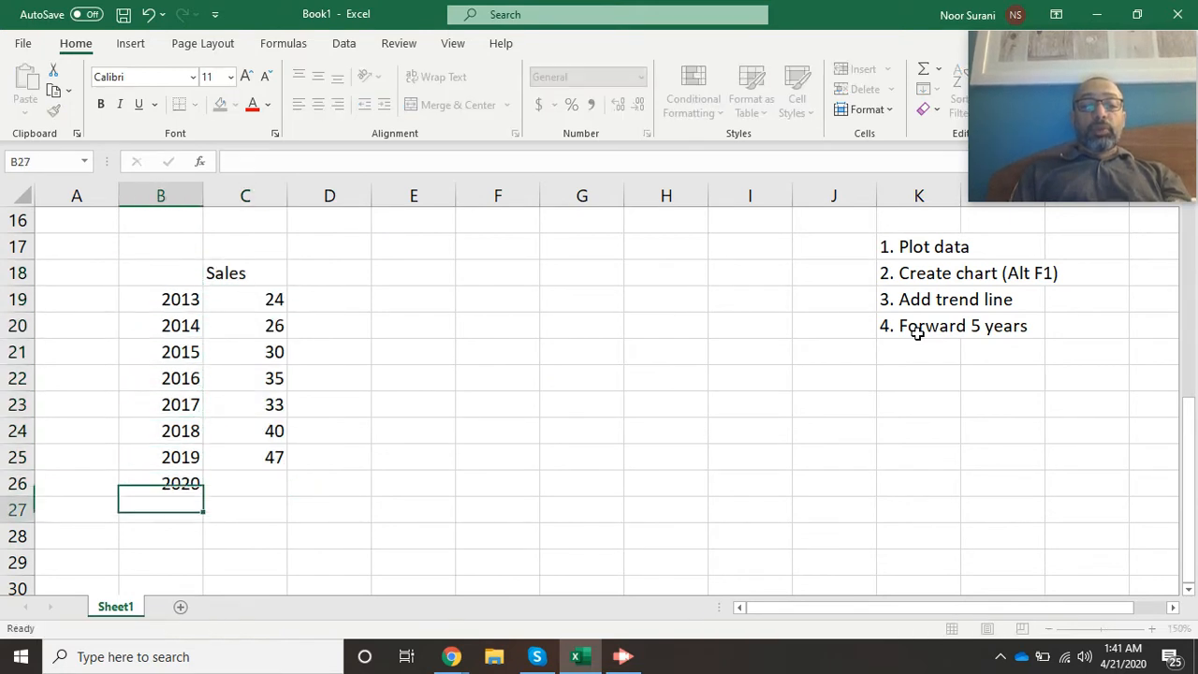
# Step: Extend the year series from B25:B26 down to 2024 in cell B30
pyautogui.press('Up')
pyautogui.press('Up')
pyautogui.press('Up')
pyautogui.press('Down')
pyautogui.hotkey('shift', 'Down')
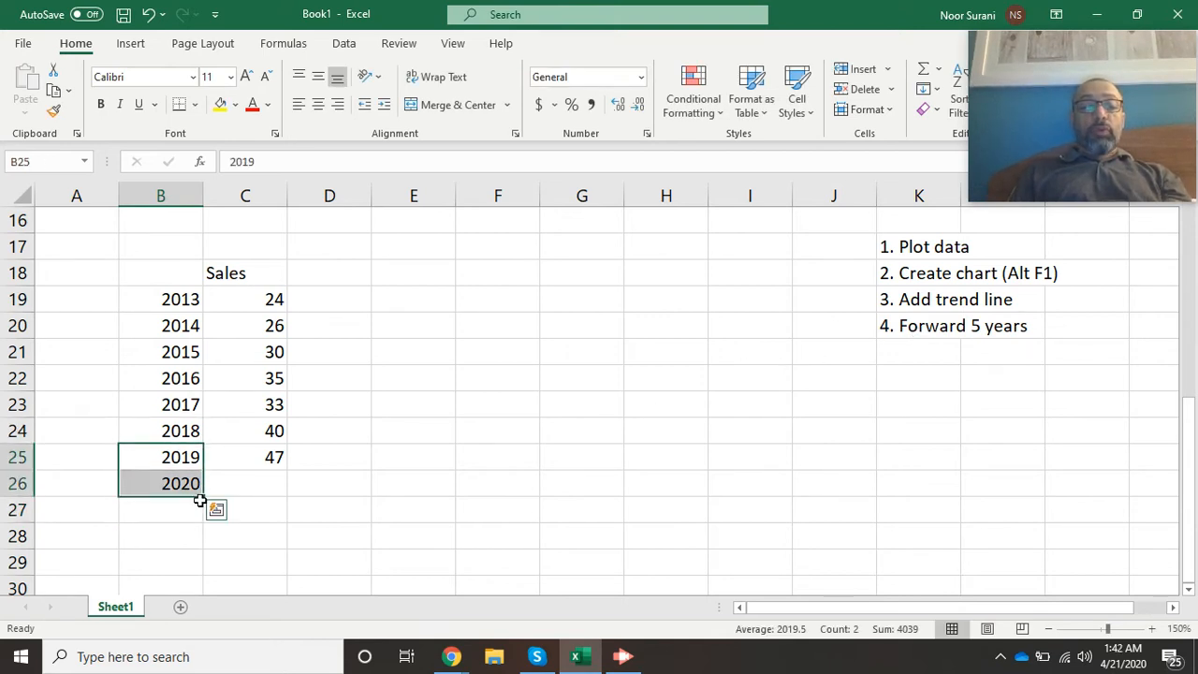
pyautogui.moveTo(204, 497); pyautogui.dragTo(180, 588)
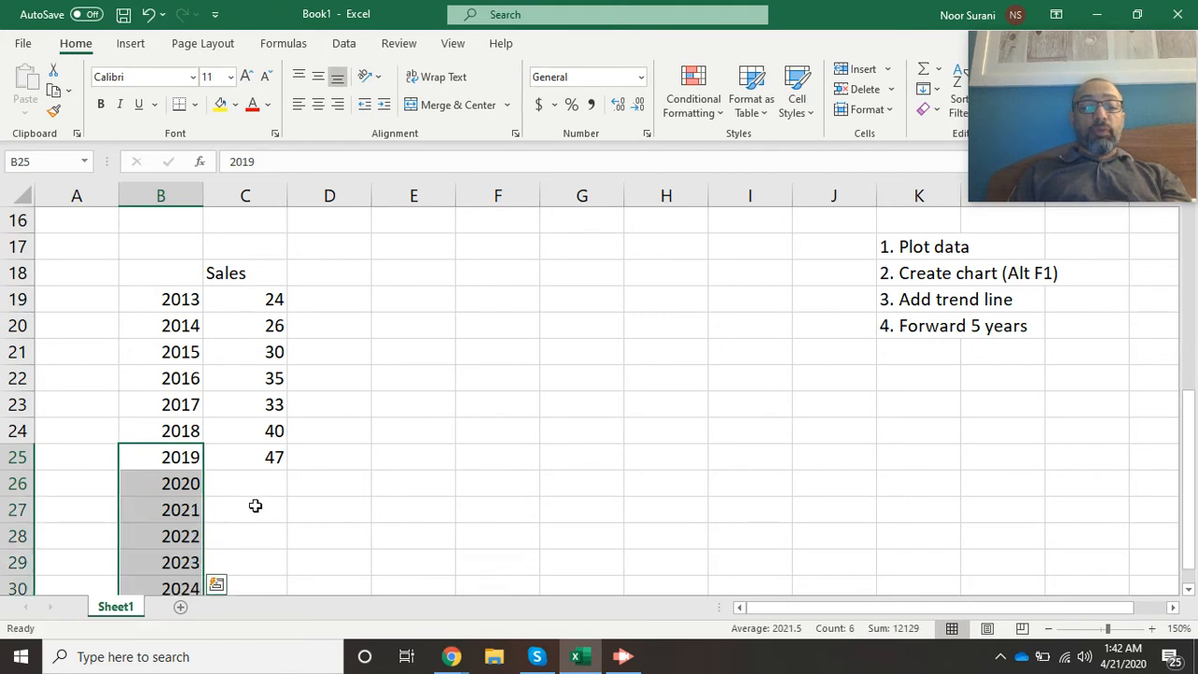
pyautogui.click(308, 479)
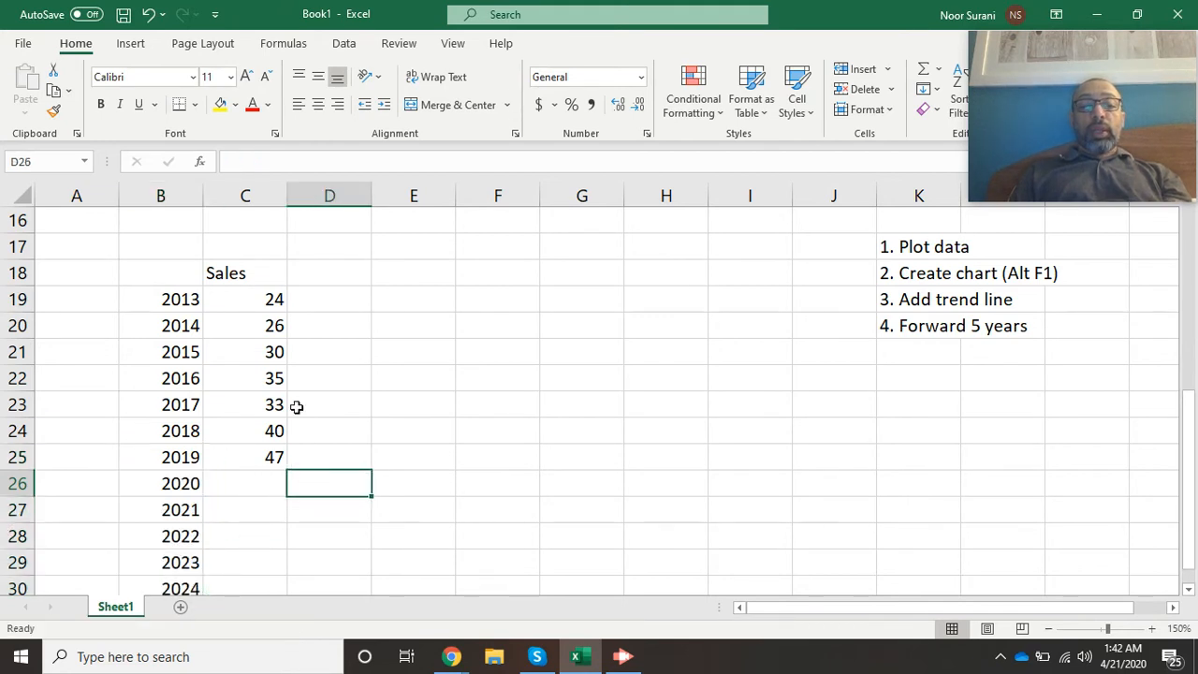
# Step: Enter the column heading "Forecast" in cell D18 and select D26, the forecast cell for 2020
pyautogui.click(243, 270)
pyautogui.click(316, 271)
pyautogui.write('Forec')
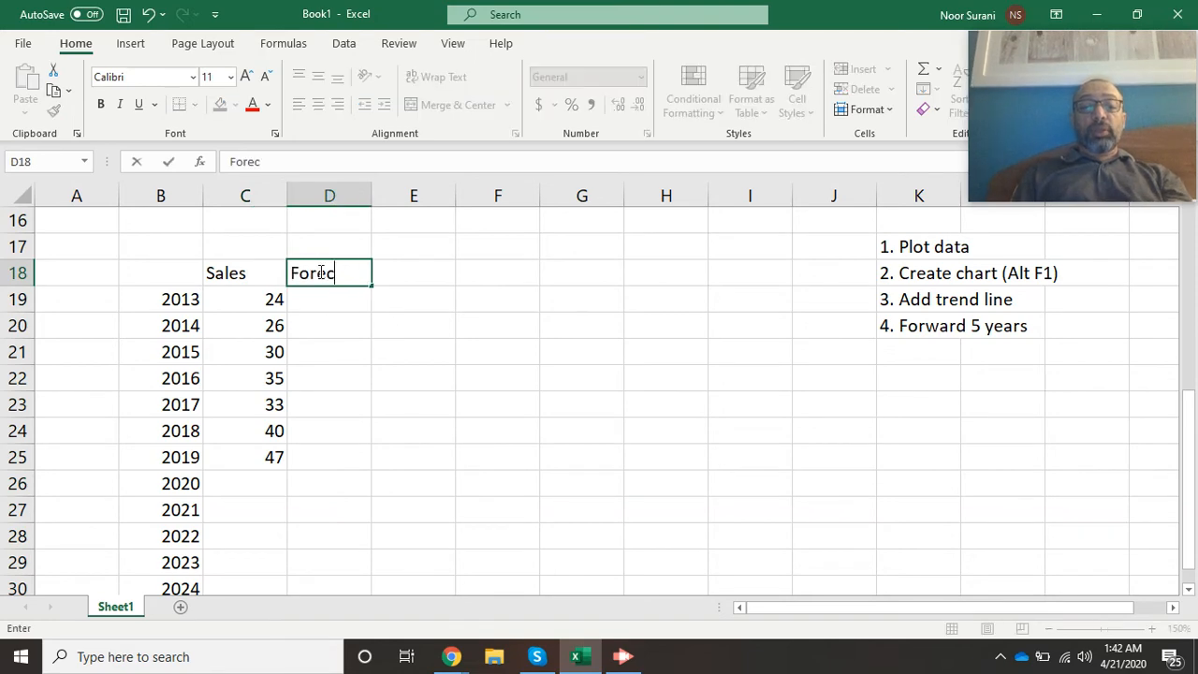
pyautogui.write('ast')
pyautogui.press('Return')
pyautogui.press('Return')
pyautogui.press('Return')
pyautogui.press('Return')
pyautogui.press('Return')
pyautogui.press('Return')
pyautogui.press('Return')
pyautogui.press('Return')
pyautogui.press('Return')
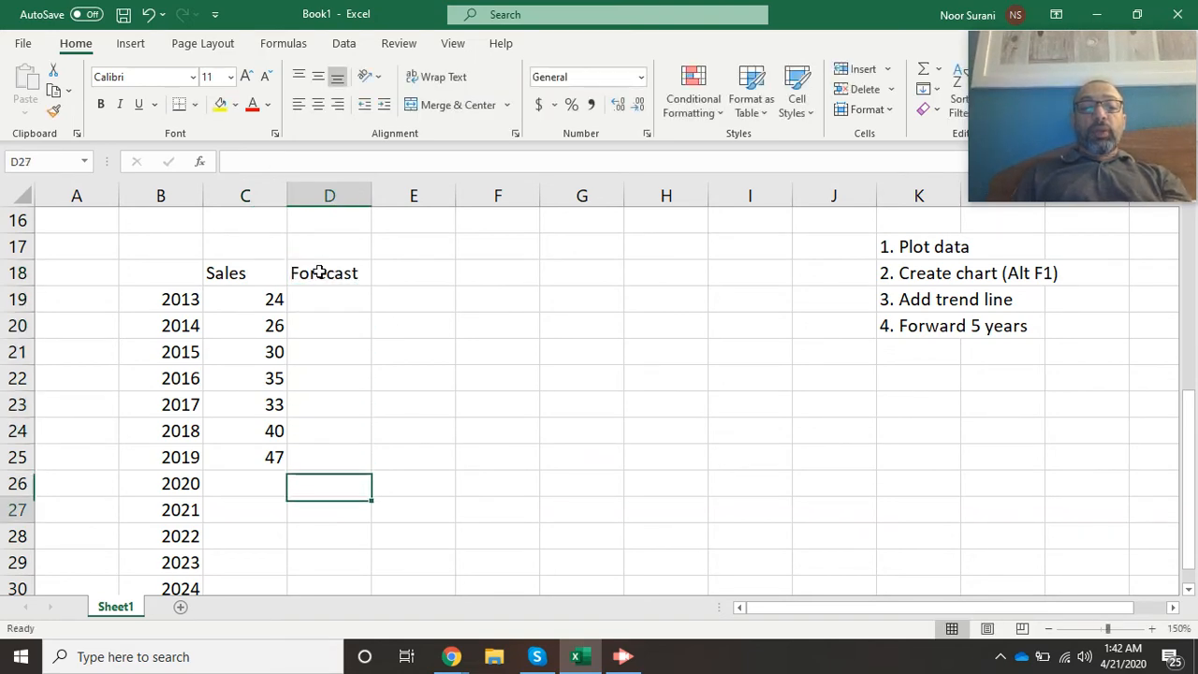
pyautogui.press('Return')
pyautogui.press('Return')
pyautogui.press('Return')
pyautogui.press('Return')
pyautogui.press('Up')
pyautogui.press('Up')
pyautogui.press('Up')
pyautogui.press('Up')
pyautogui.press('Up')
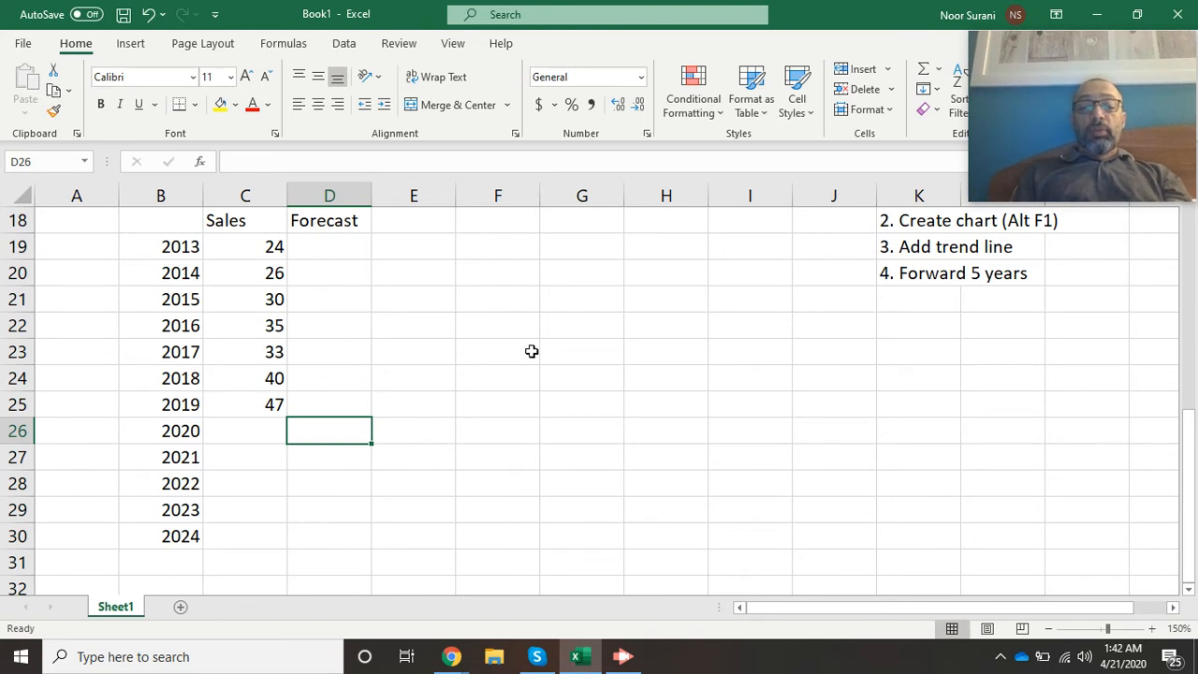
# Step: Begin a formula in D26 with the plain FORECAST function instead of FORECAST.LINEAR
pyautogui.write('=forec')
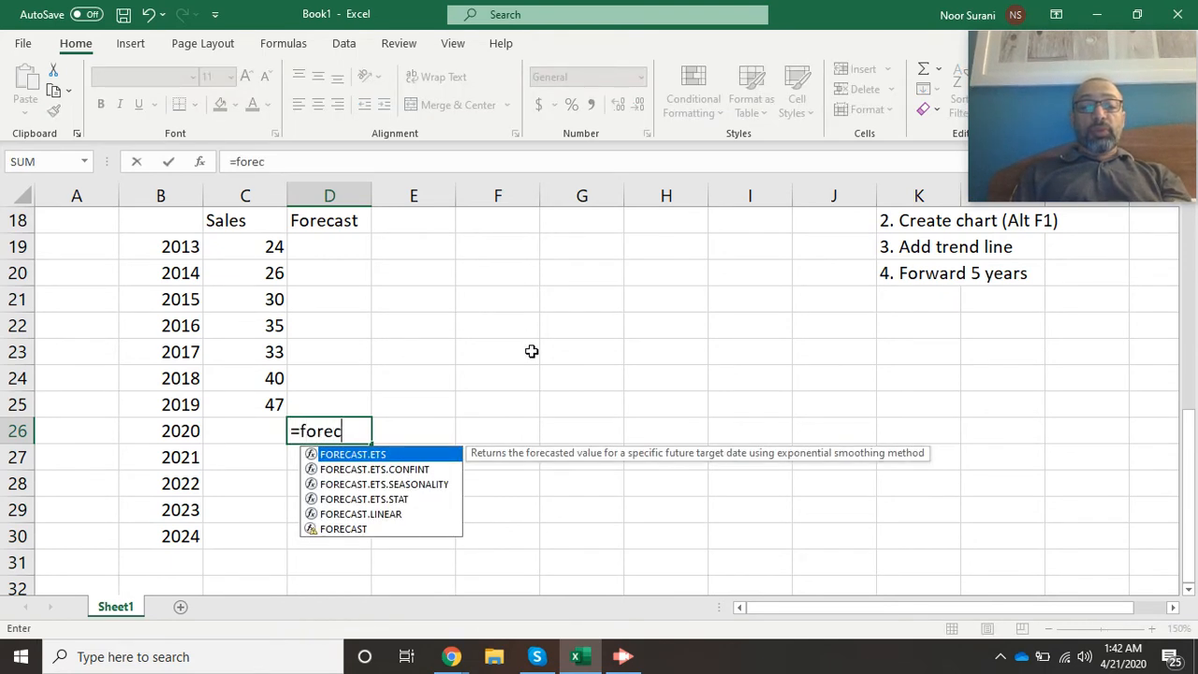
pyautogui.press('Down')
pyautogui.press('Down')
pyautogui.press('Down')
pyautogui.press('Down')
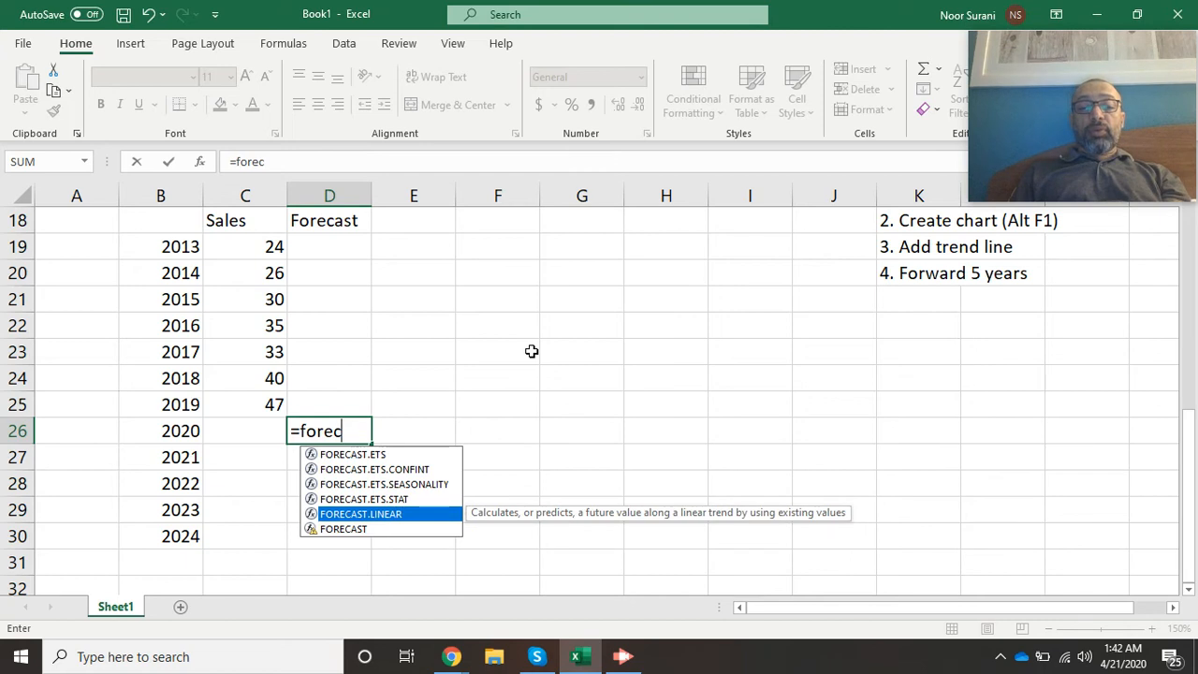
pyautogui.write('c')
pyautogui.press('Tab')
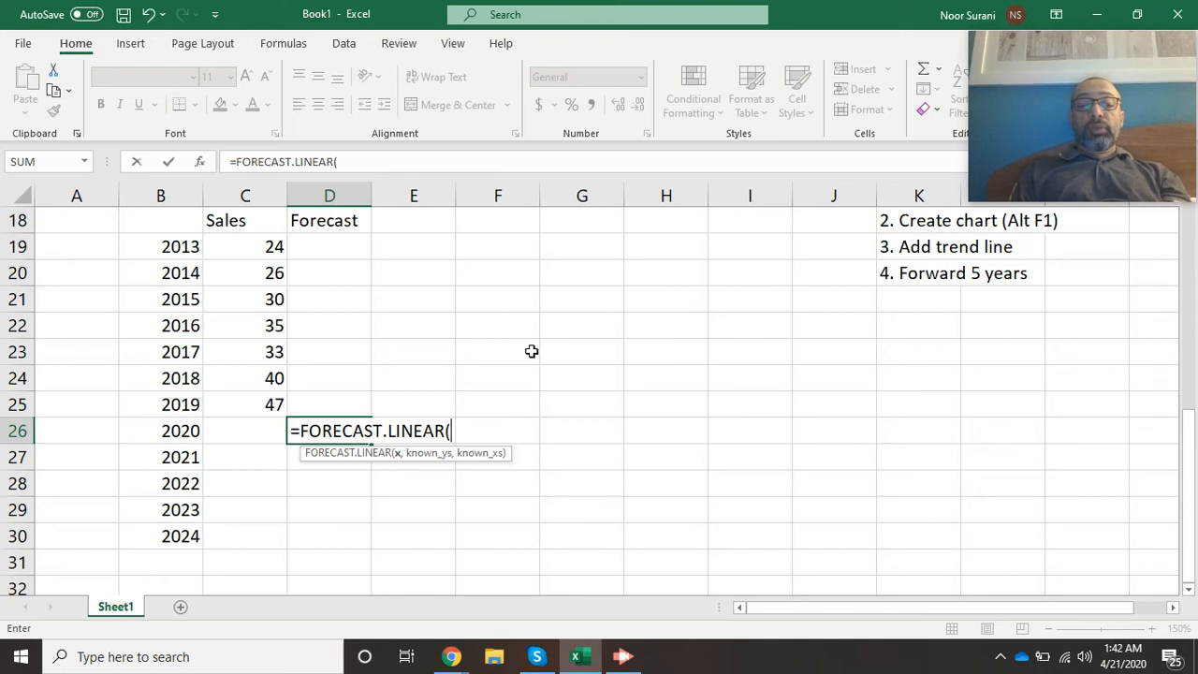
pyautogui.press('Left')
pyautogui.press('BackSpace')
pyautogui.press('BackSpace')
pyautogui.press('BackSpace')
pyautogui.press('BackSpace')
pyautogui.press('BackSpace')
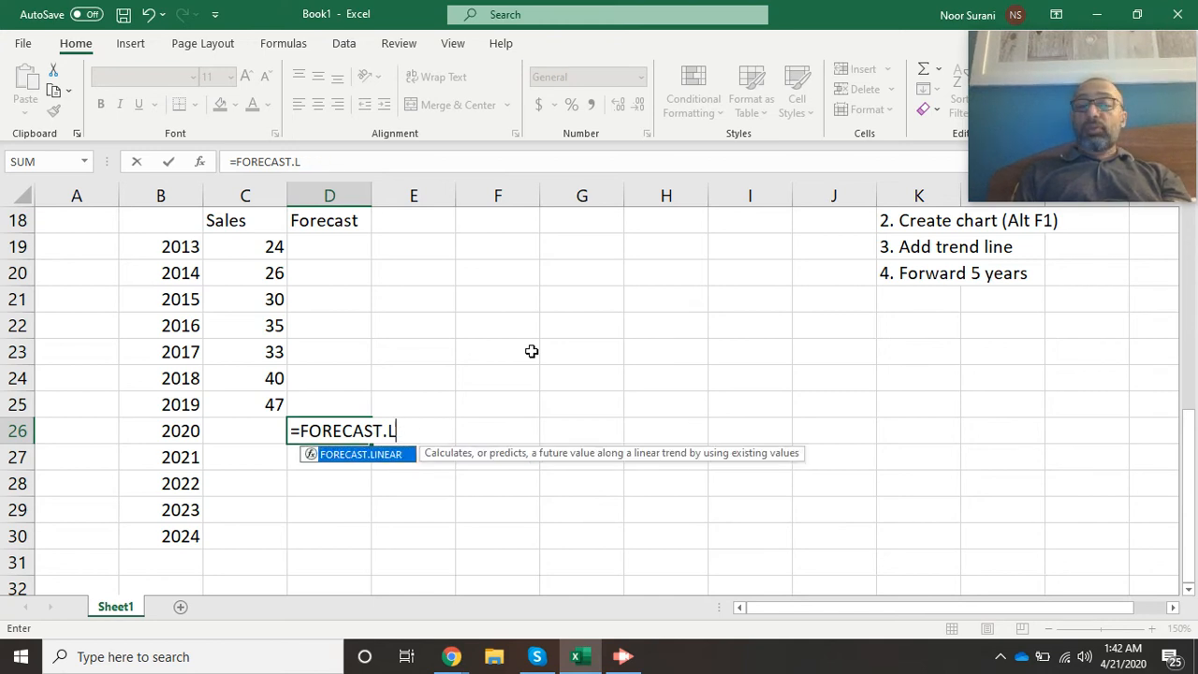
pyautogui.write('(')
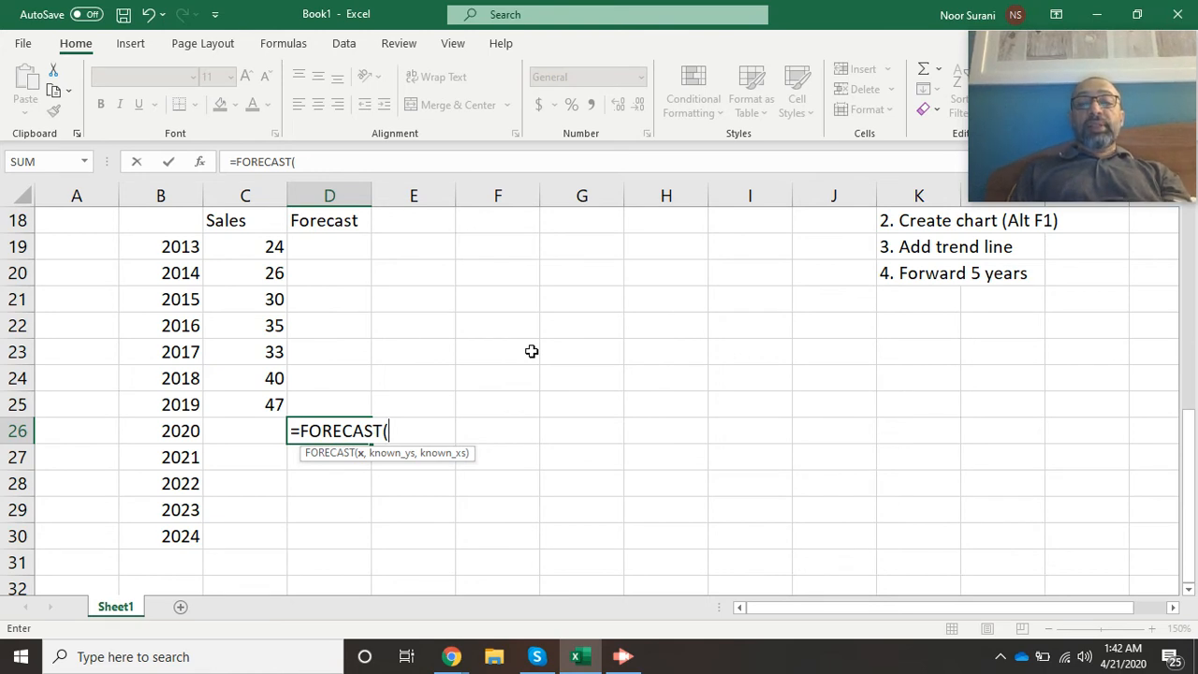
# Step: Give the FORECAST formula B26 as its x value and the absolute sales range $C$19:$C$25 as its known y values
pyautogui.click(178, 435)
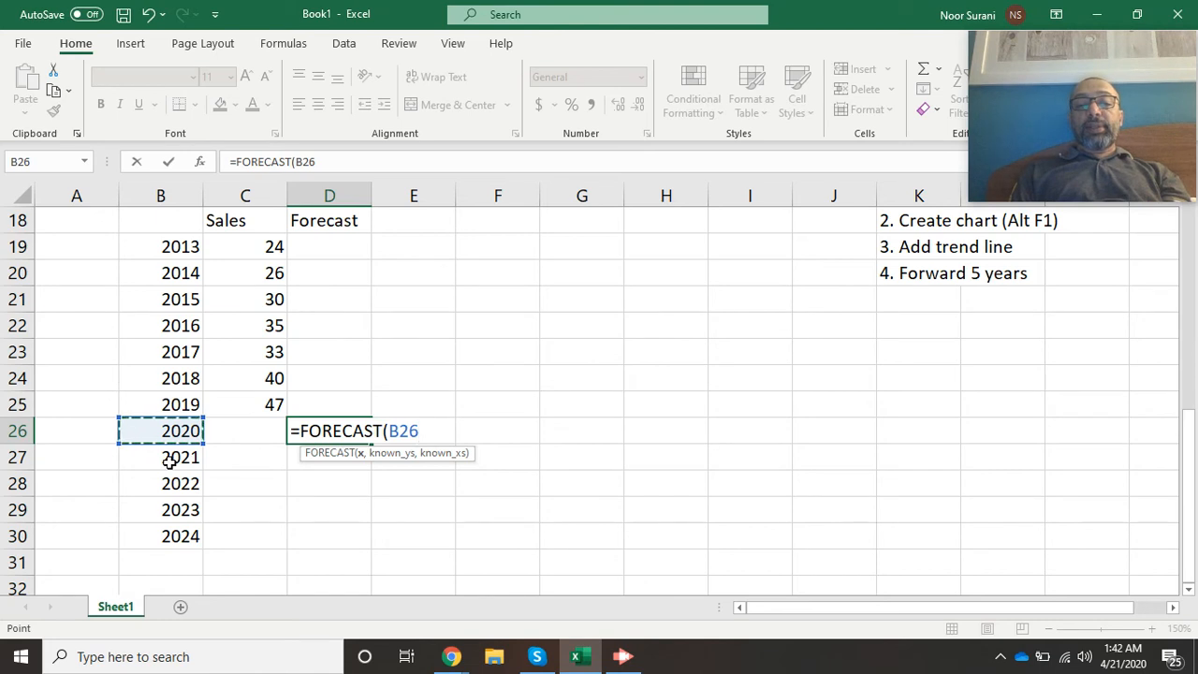
pyautogui.write(',')
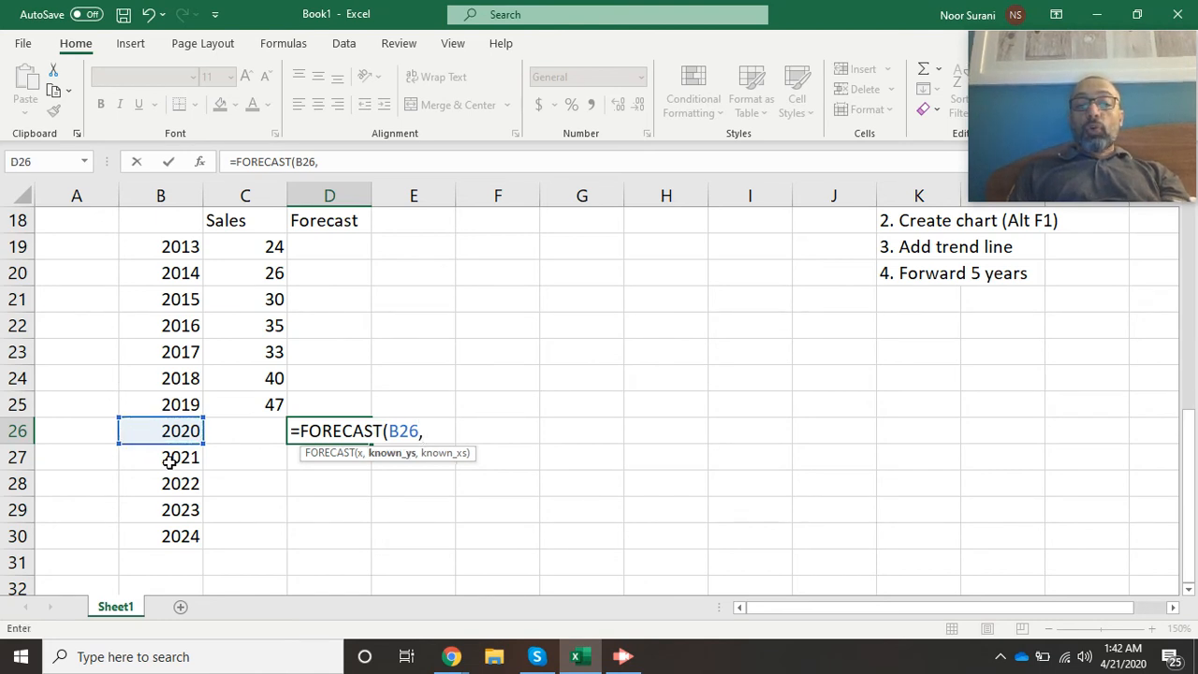
pyautogui.click(258, 248)
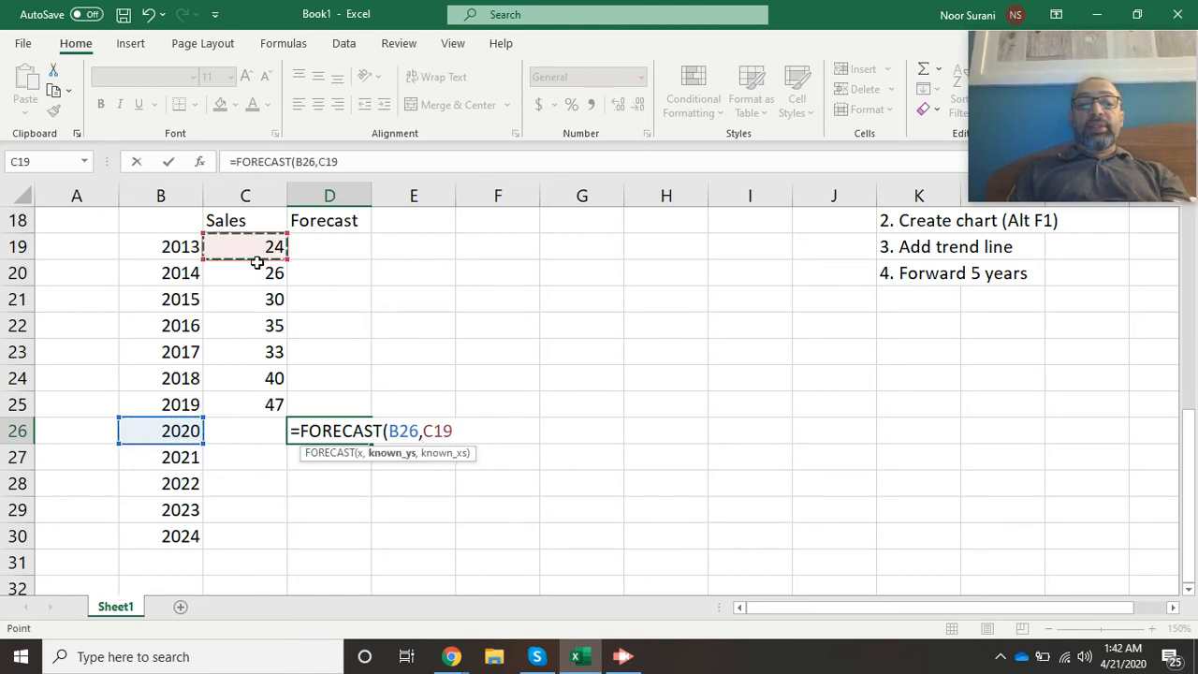
pyautogui.moveTo(257, 263); pyautogui.dragTo(240, 405)
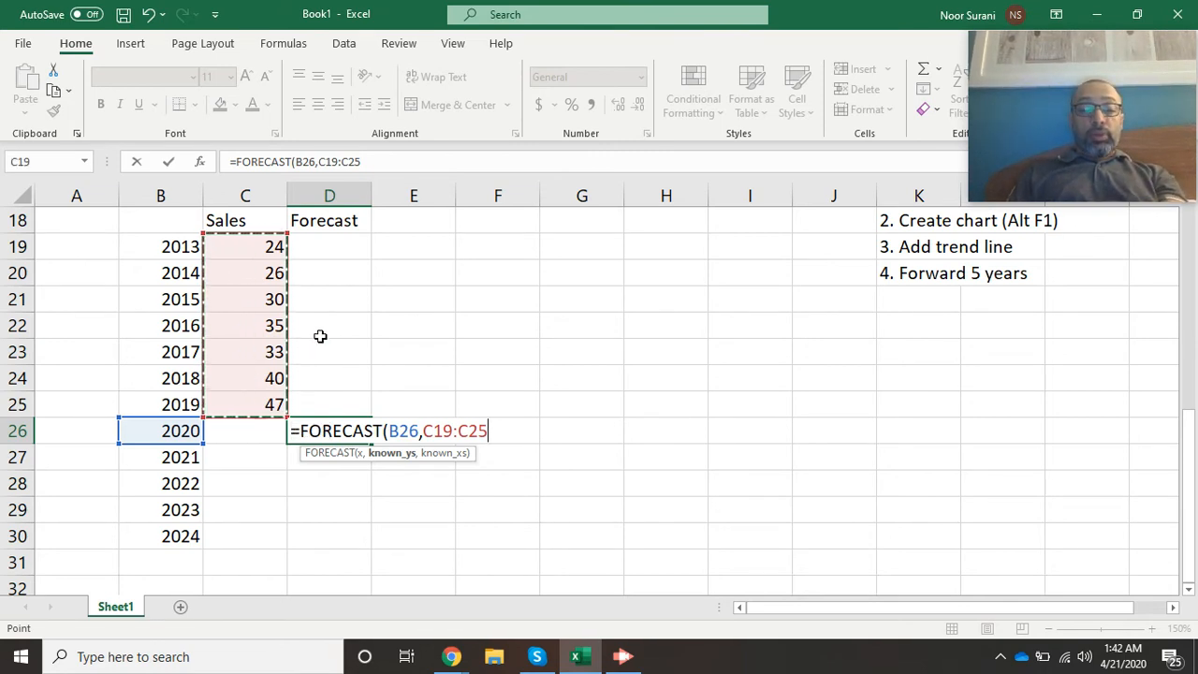
pyautogui.press('F4')
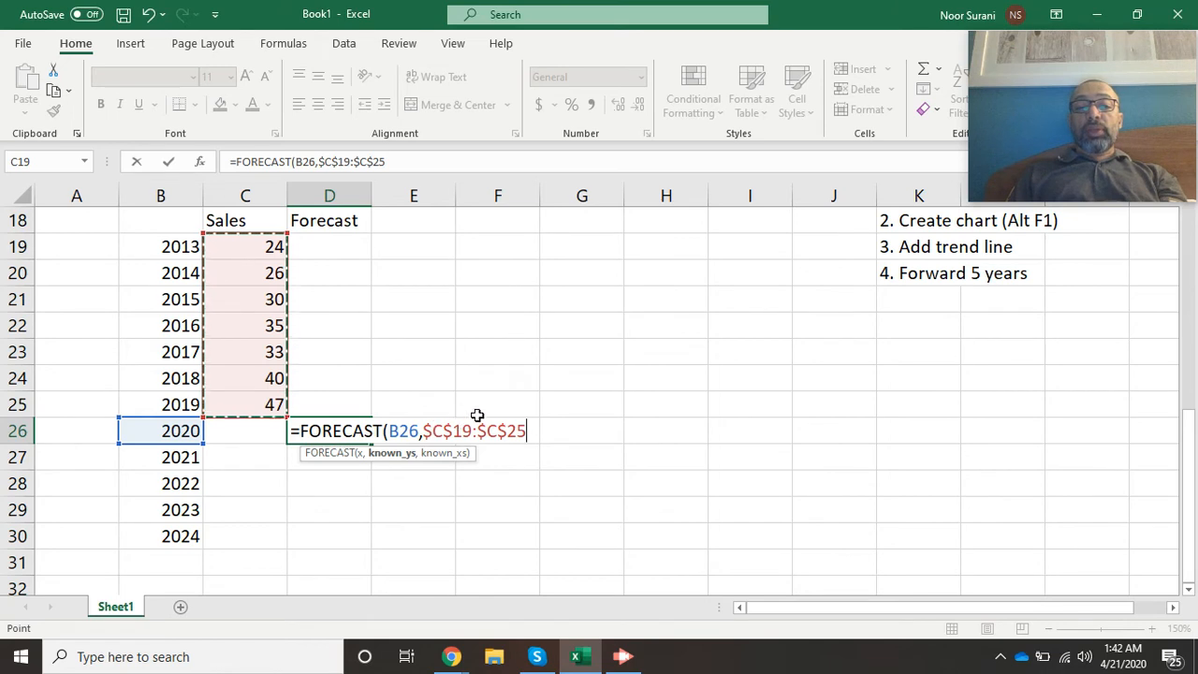
pyautogui.write(',')
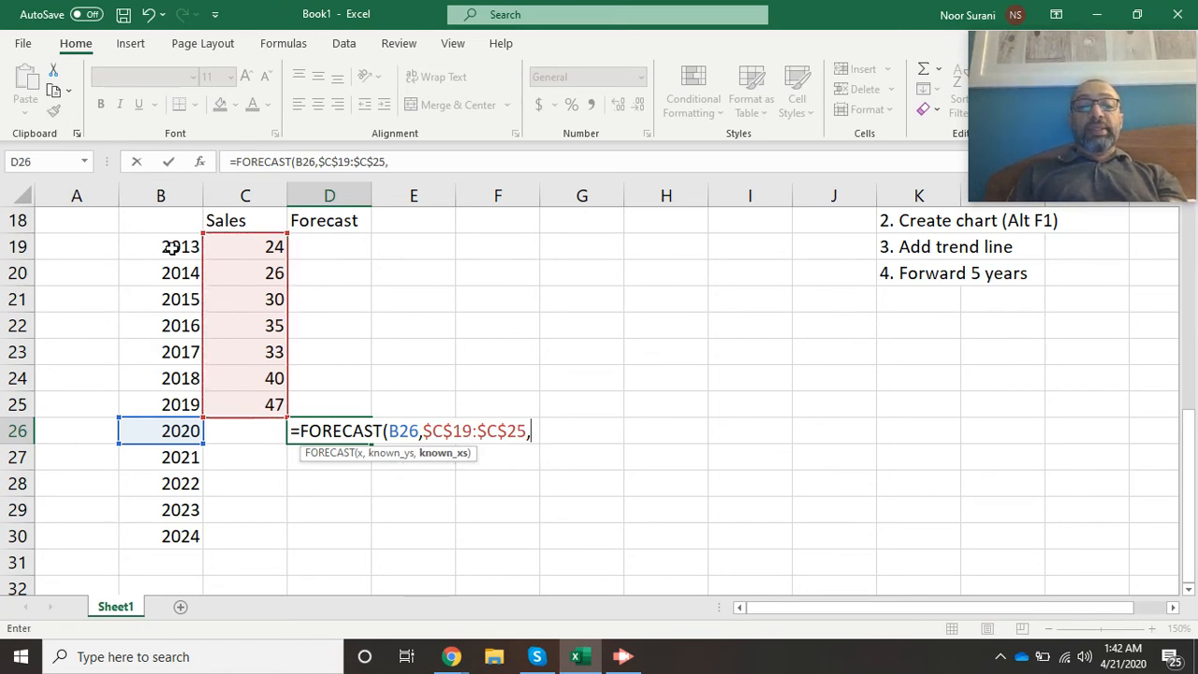
# Step: Complete the D26 forecast formula with the absolute year range $B$19:$B$25 as the known x values
pyautogui.moveTo(171, 247); pyautogui.dragTo(148, 402)
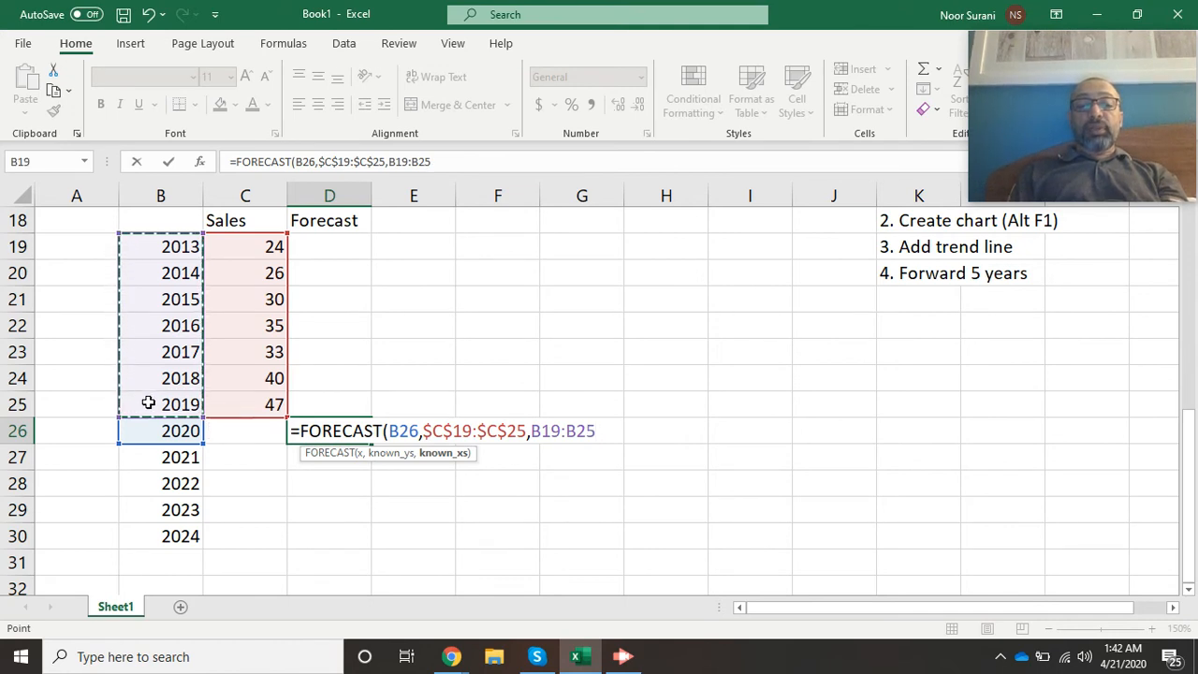
pyautogui.press('F5')
pyautogui.press('Escape')
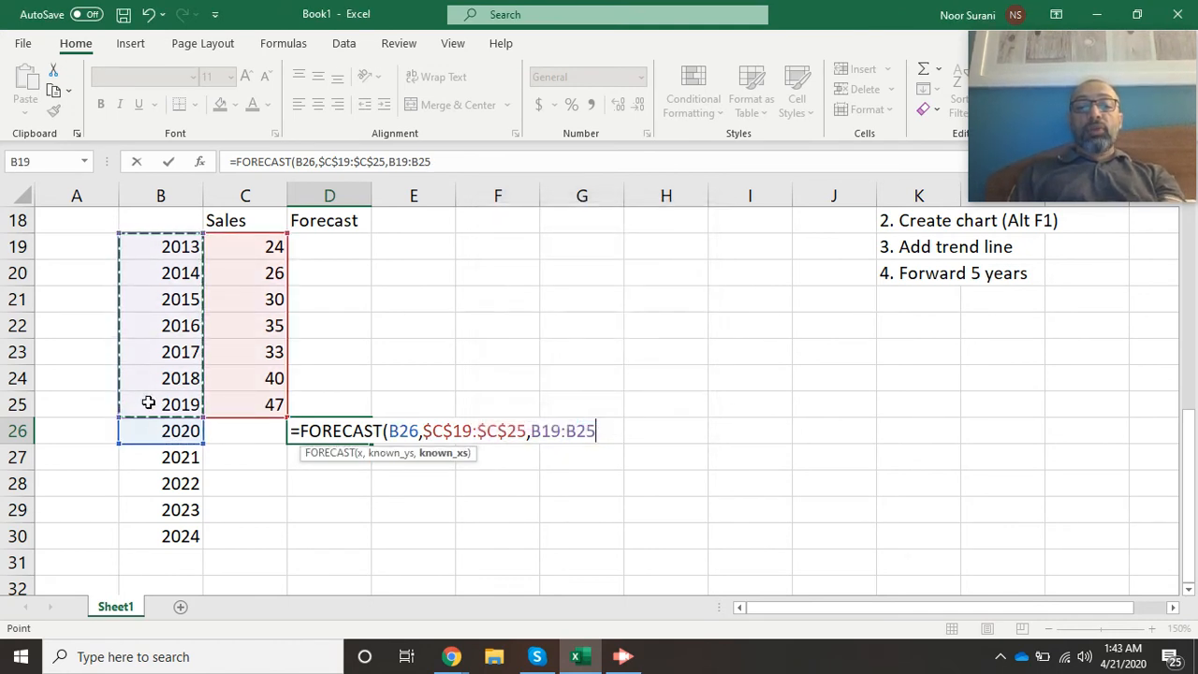
pyautogui.press('F4')
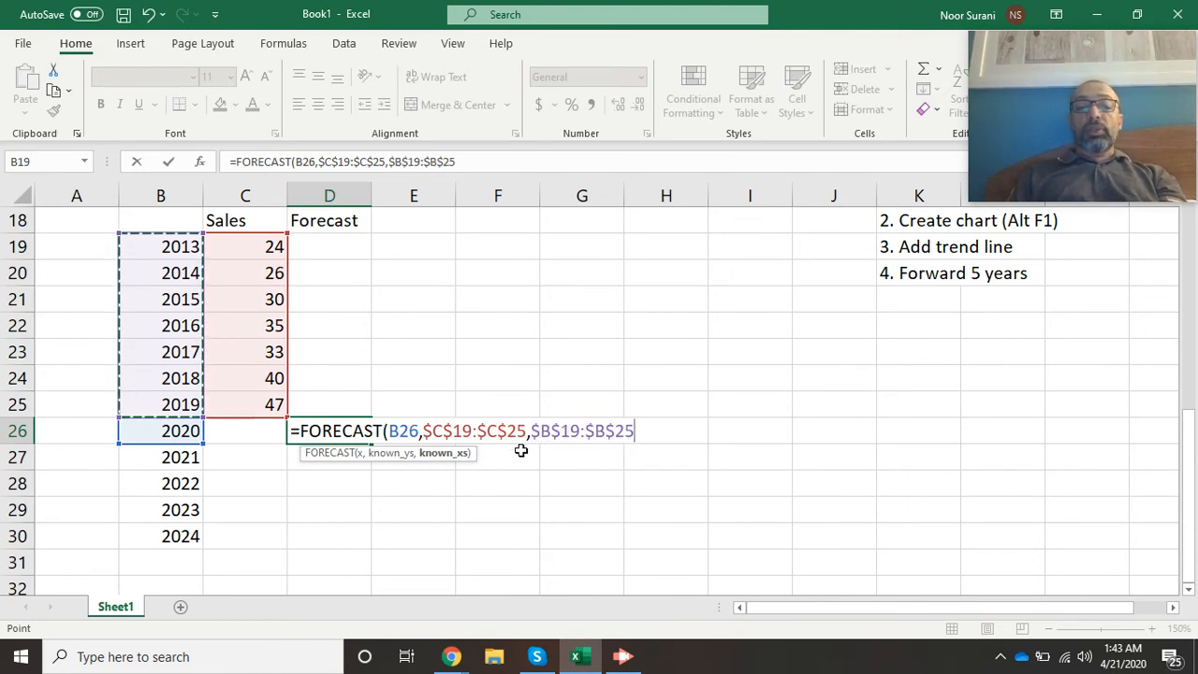
pyautogui.write(')')
pyautogui.press('Return')
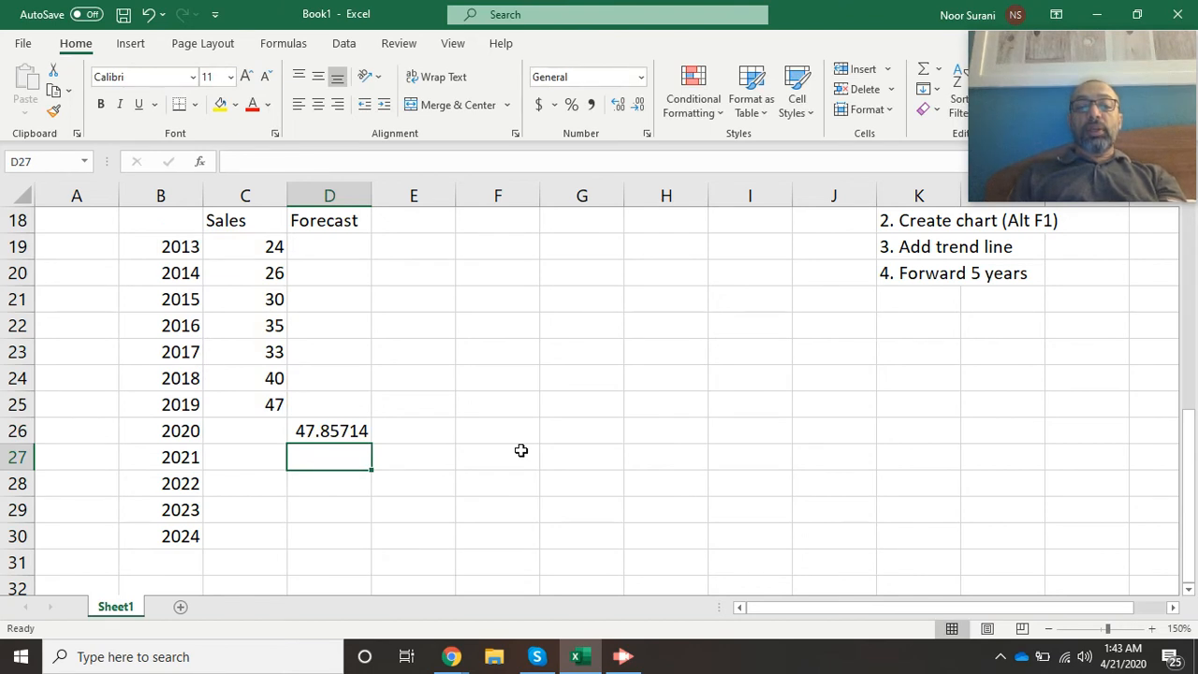
# Step: Fill the forecast formula from D26 down to D30 for the years through 2024
pyautogui.press('Up')
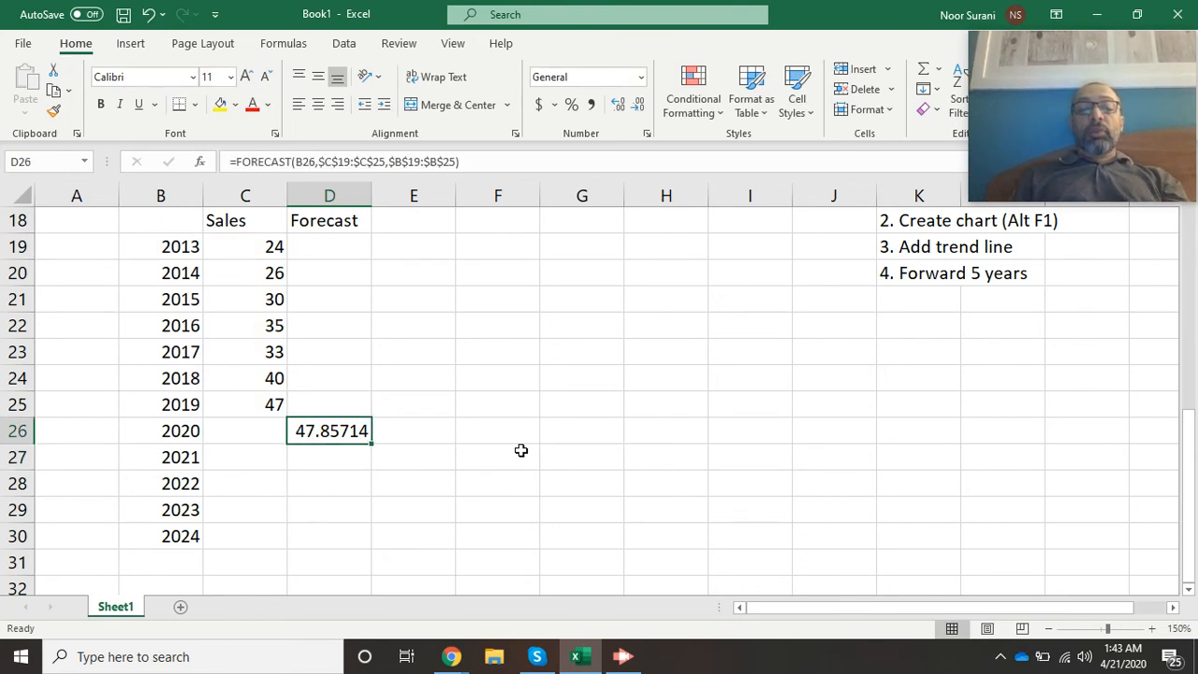
pyautogui.hotkey('shift', 'Down')
pyautogui.hotkey('shift', 'Down')
pyautogui.hotkey('shift', 'Down')
pyautogui.hotkey('shift', 'Down')
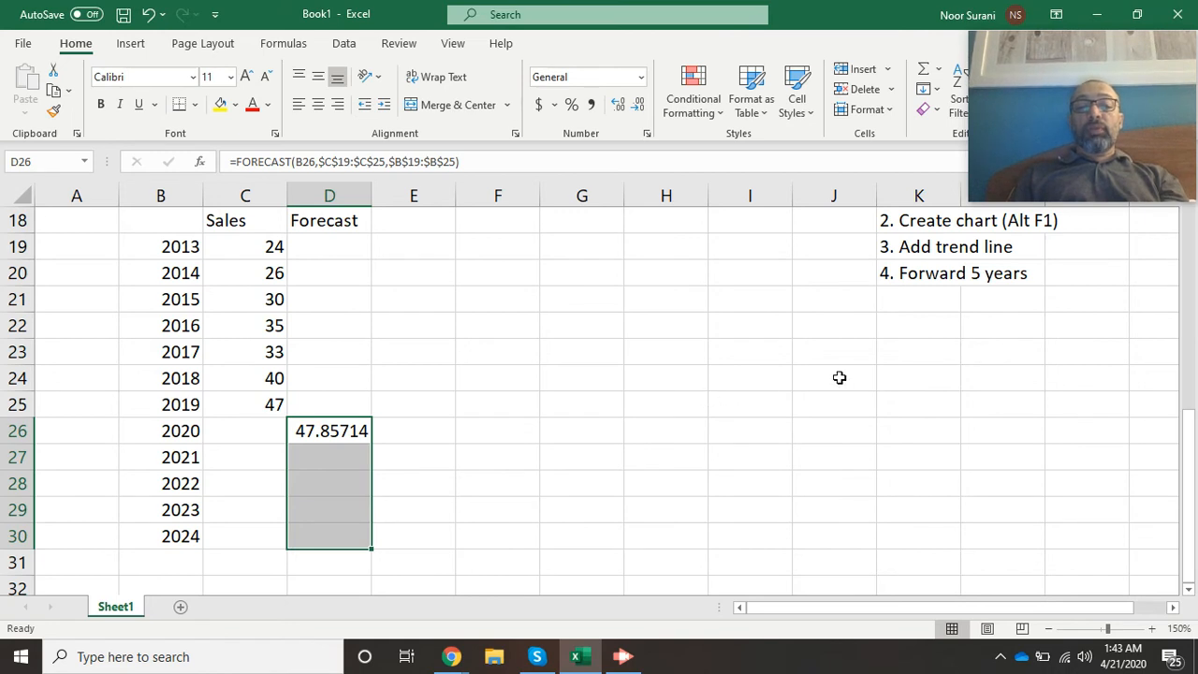
pyautogui.hotkey('ctrl', 'd')
pyautogui.click(765, 406)
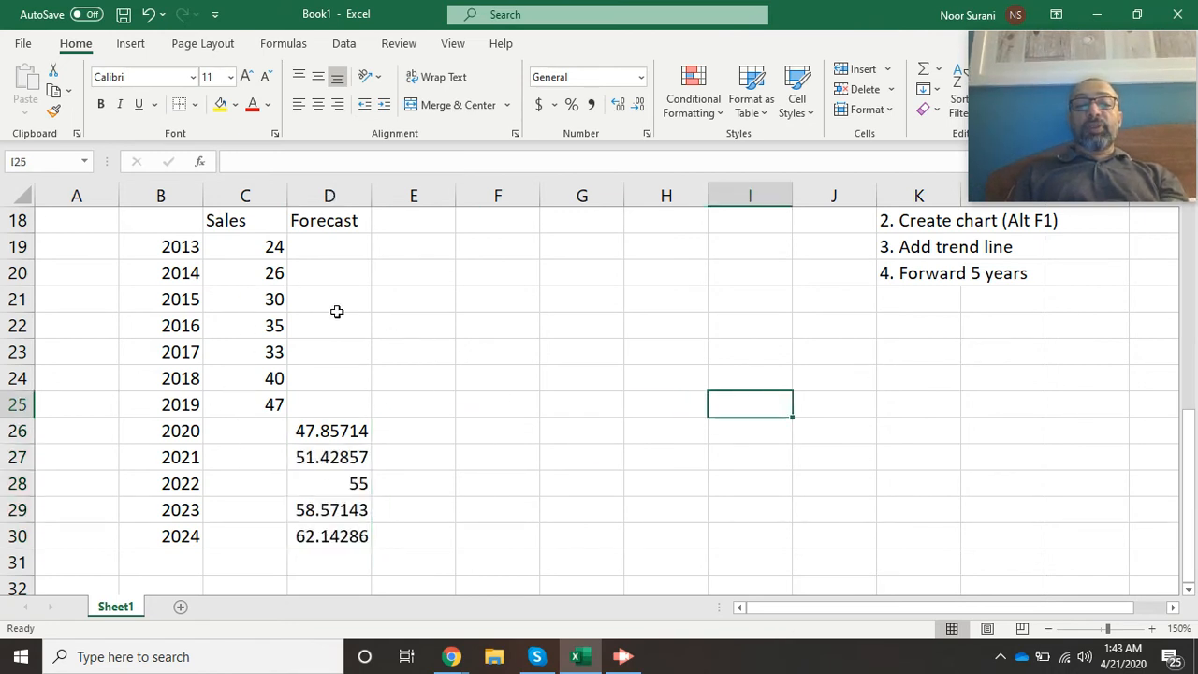
# Step: Create a default column chart from B18:D30 and resize it to fit beside the table, across columns E to J
pyautogui.moveTo(174, 230); pyautogui.dragTo(310, 541)
pyautogui.hotkey('alt', 'F1')
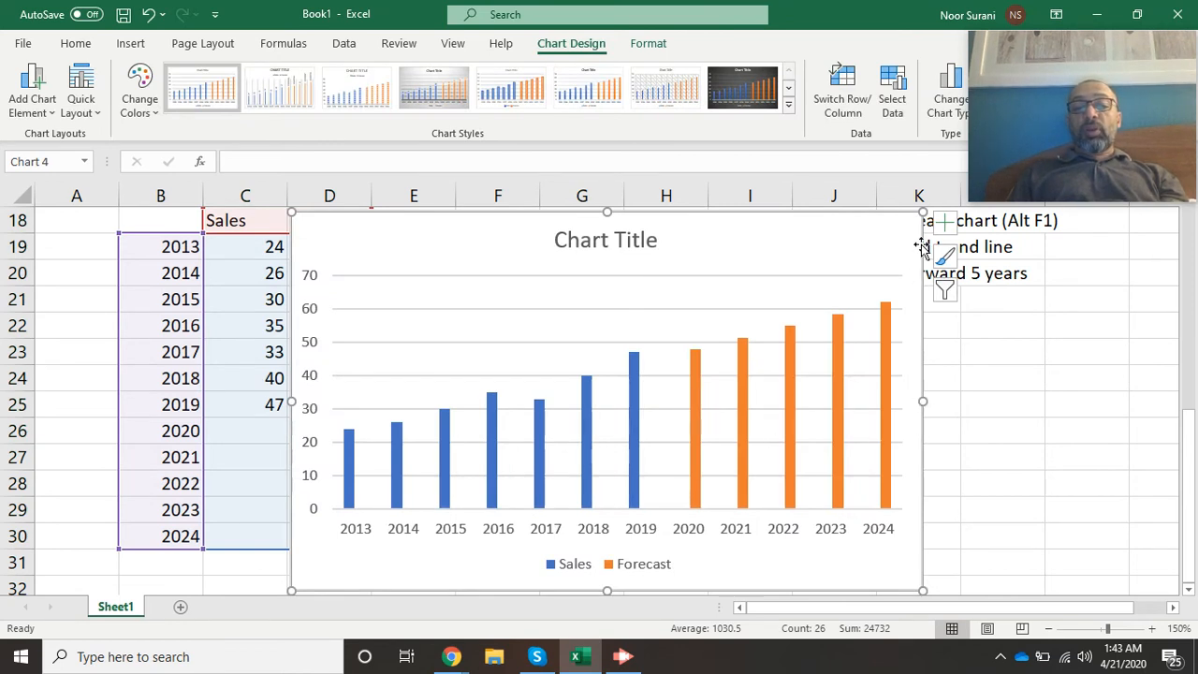
pyautogui.moveTo(922, 214); pyautogui.dragTo(746, 415)
pyautogui.moveTo(655, 329); pyautogui.dragTo(737, 250)
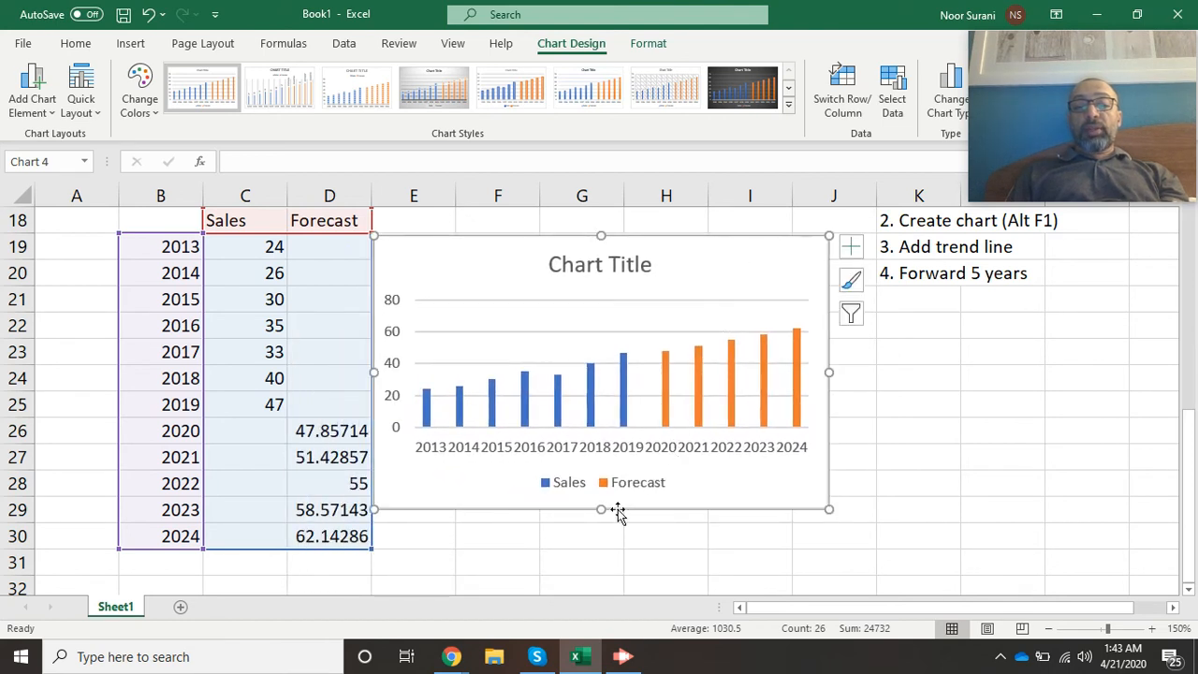
pyautogui.moveTo(600, 510); pyautogui.dragTo(600, 552)
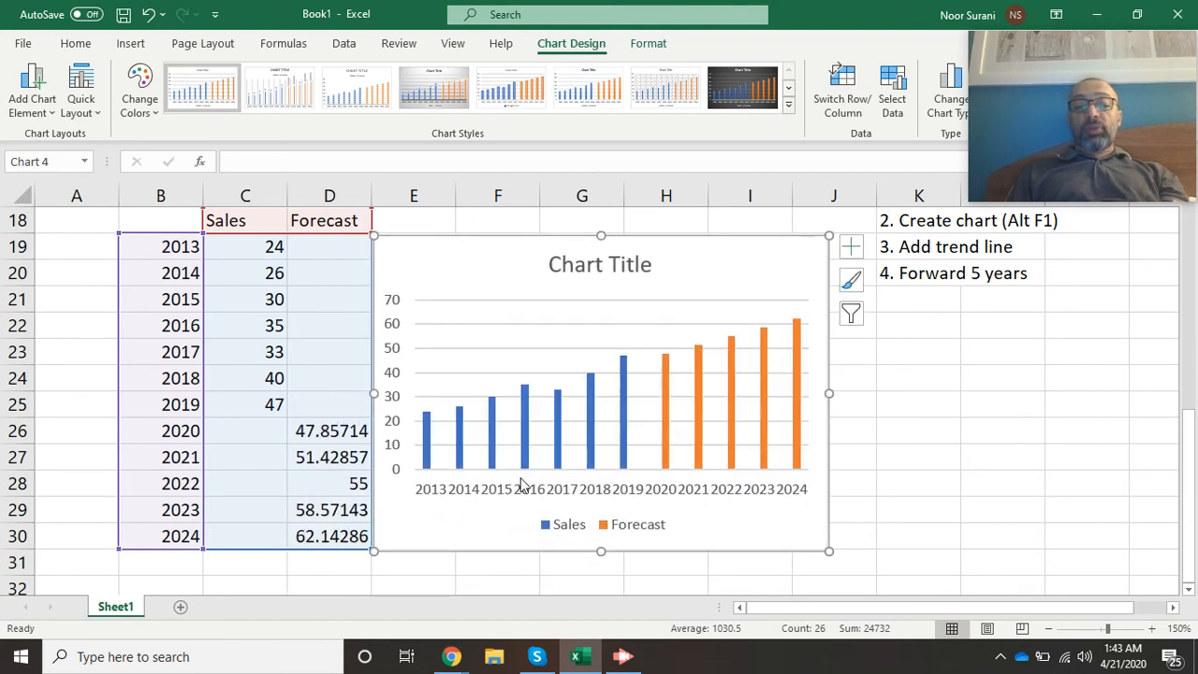
# Step: Add data labels to both the Sales and Forecast series of the new chart
pyautogui.rightClick(625, 404)
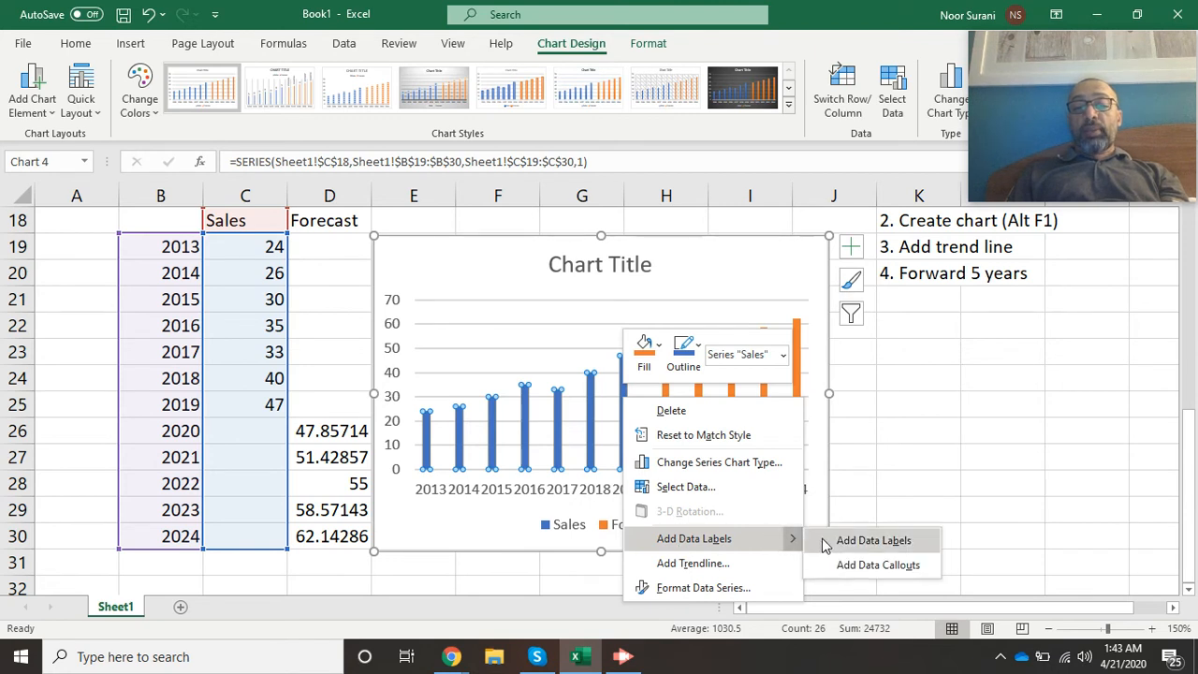
pyautogui.click(826, 541)
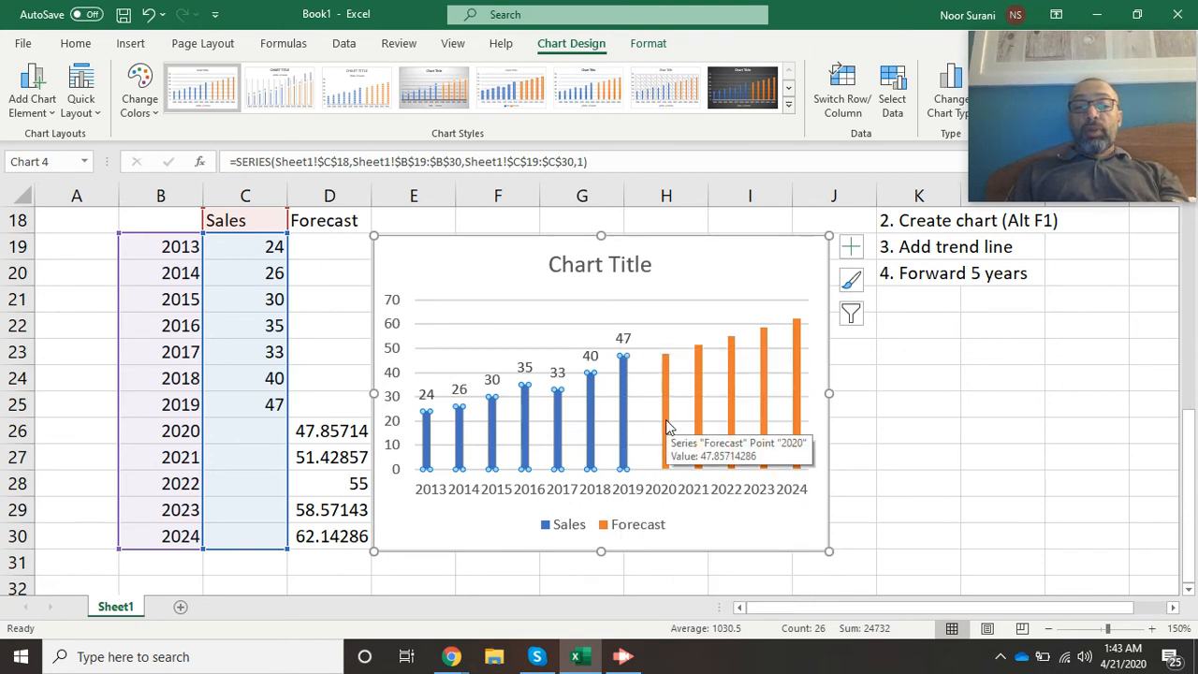
pyautogui.rightClick(666, 426)
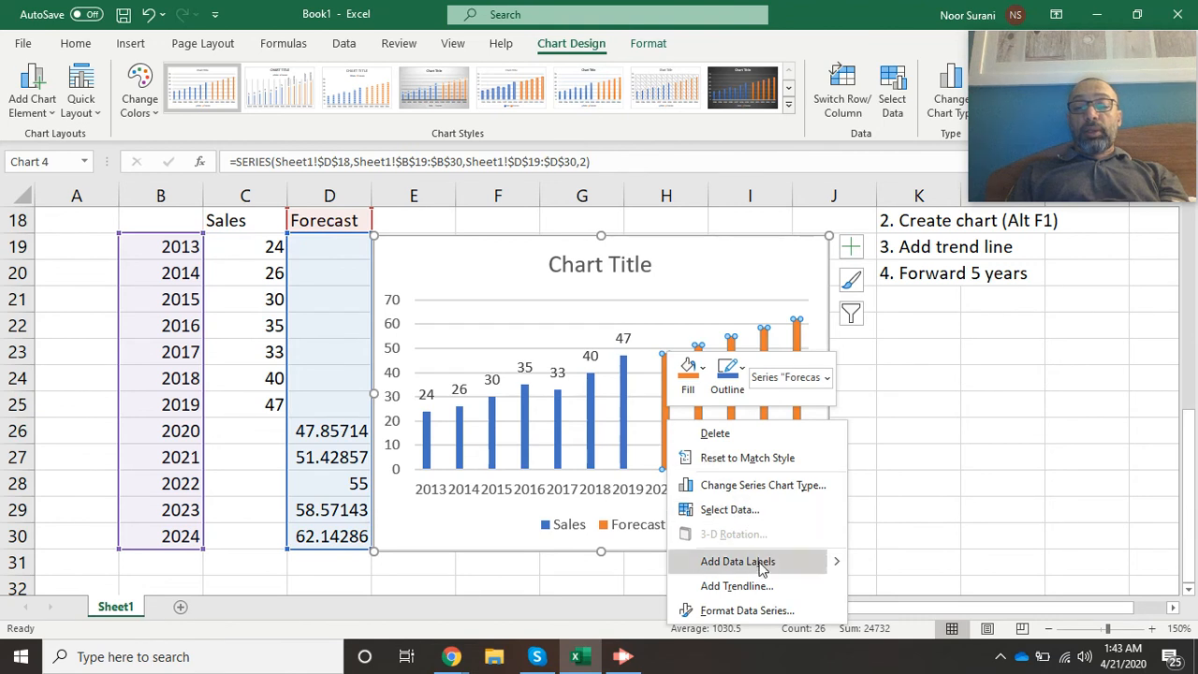
pyautogui.moveTo(837, 565)
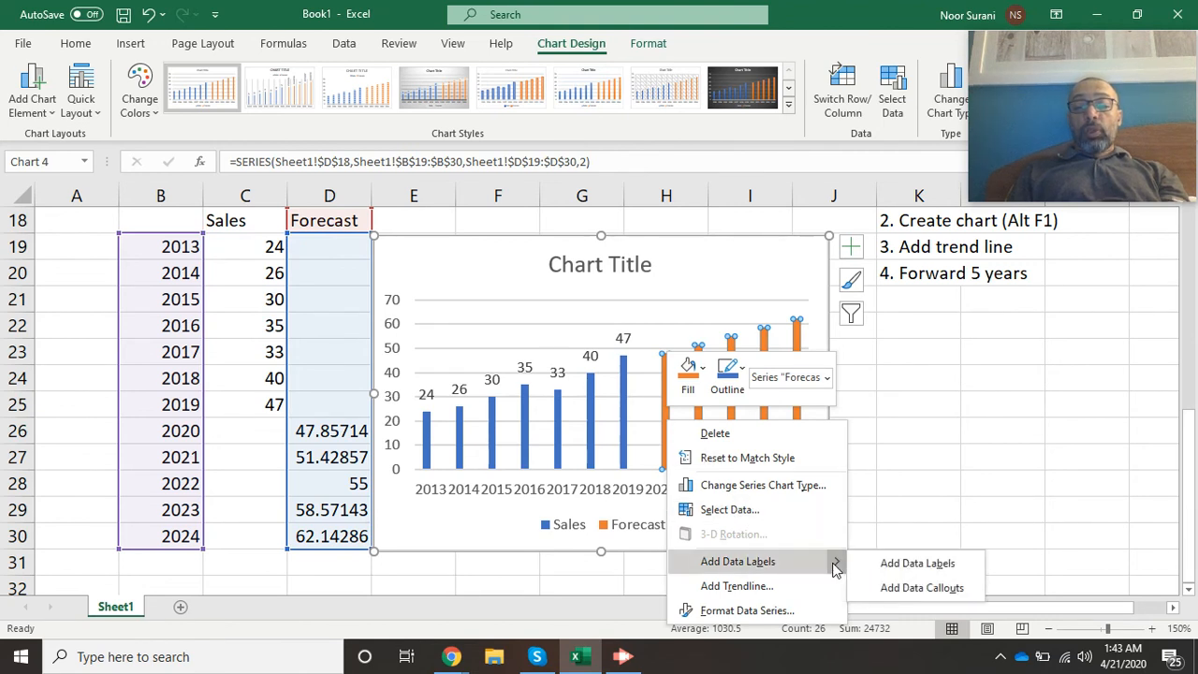
pyautogui.click(918, 563)
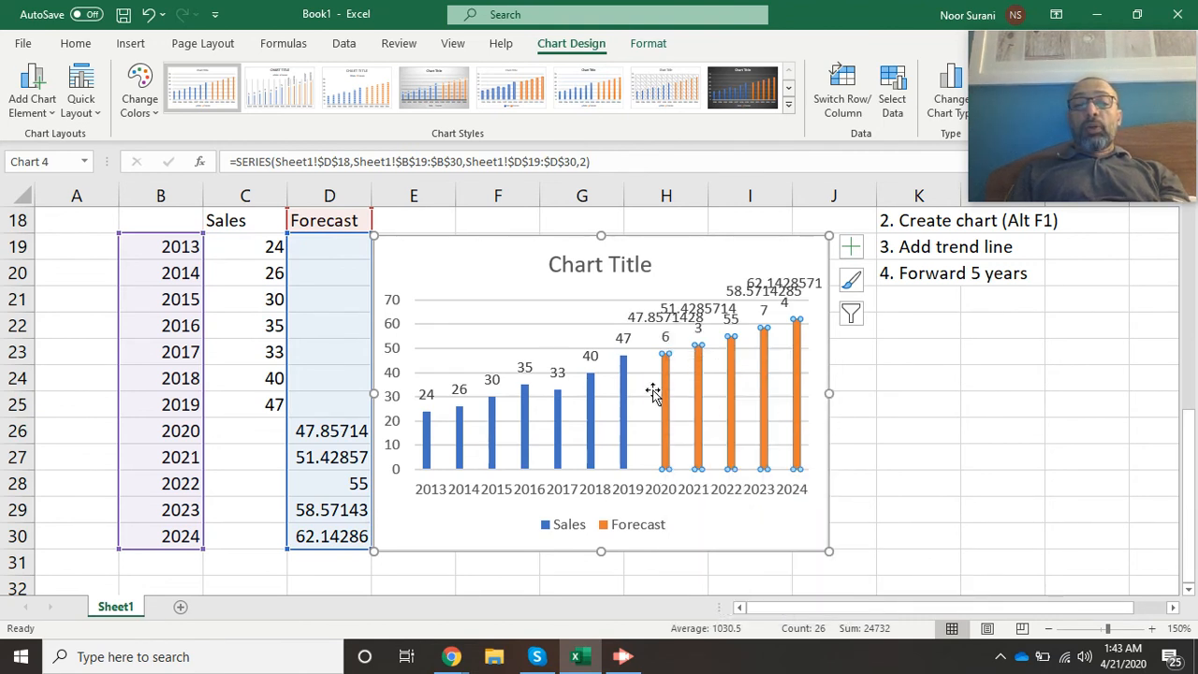
# Step: Format the forecast values D26:D30 in comma style with no decimal places
pyautogui.click(78, 47)
pyautogui.click(345, 463)
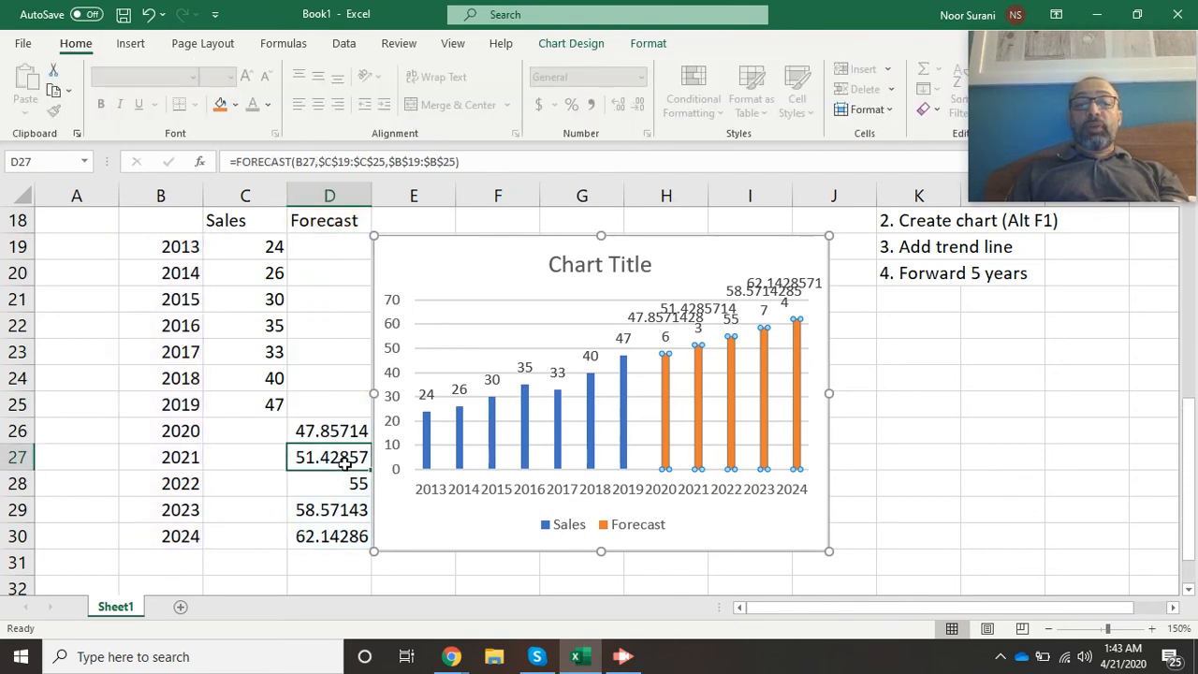
pyautogui.moveTo(320, 429); pyautogui.dragTo(323, 538)
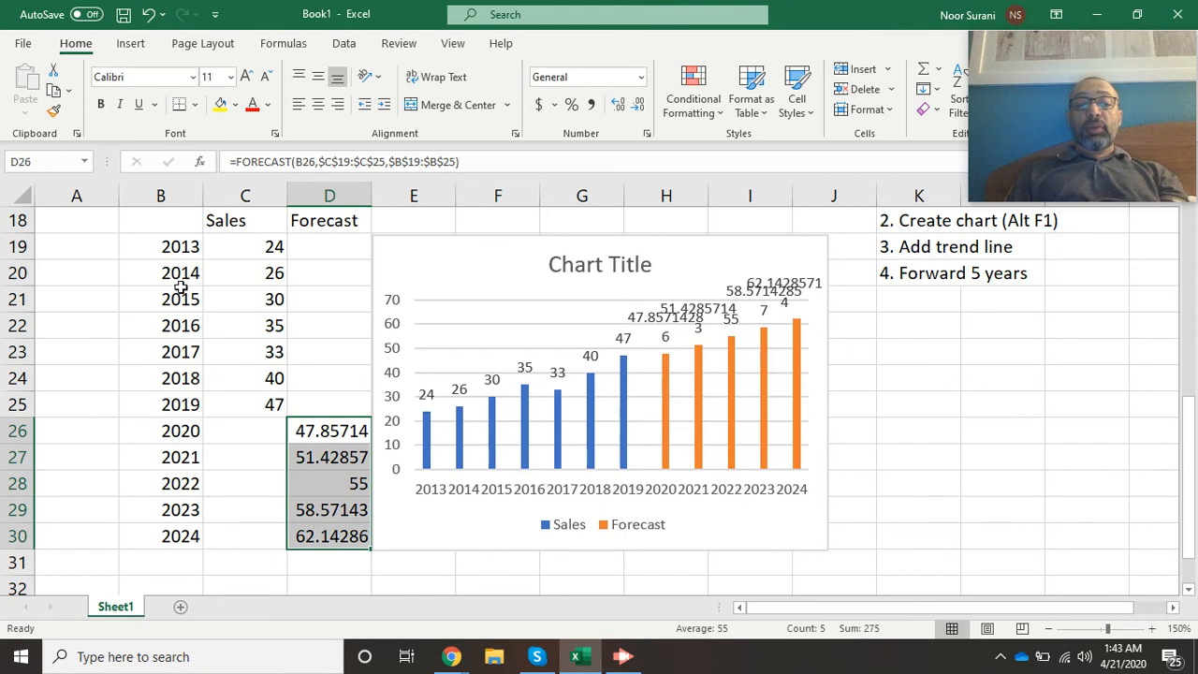
pyautogui.click(591, 104)
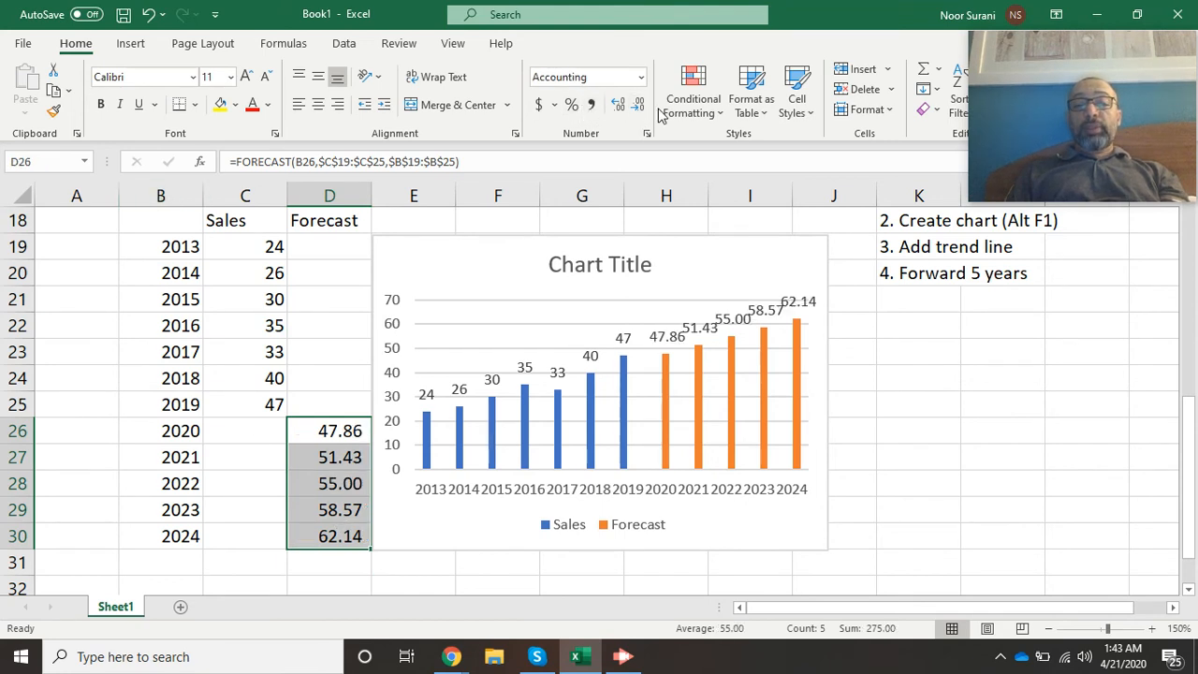
pyautogui.click(618, 104)
pyautogui.click(618, 104)
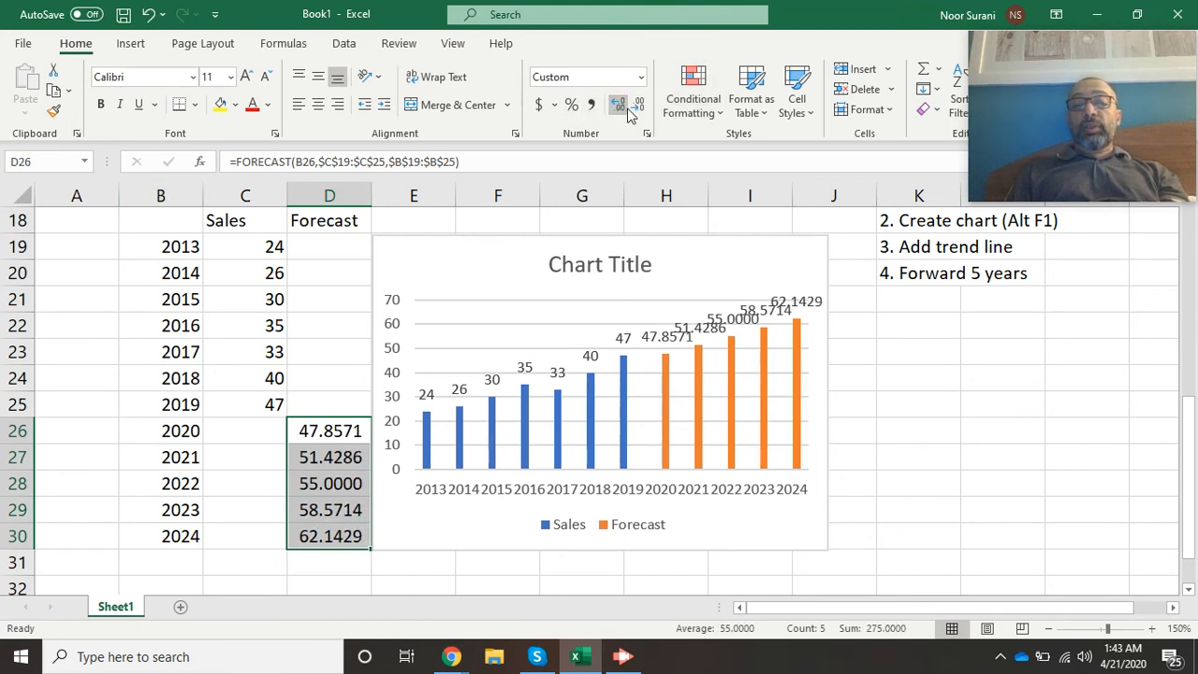
pyautogui.click(638, 104)
pyautogui.click(638, 104)
pyautogui.click(639, 104)
pyautogui.click(638, 104)
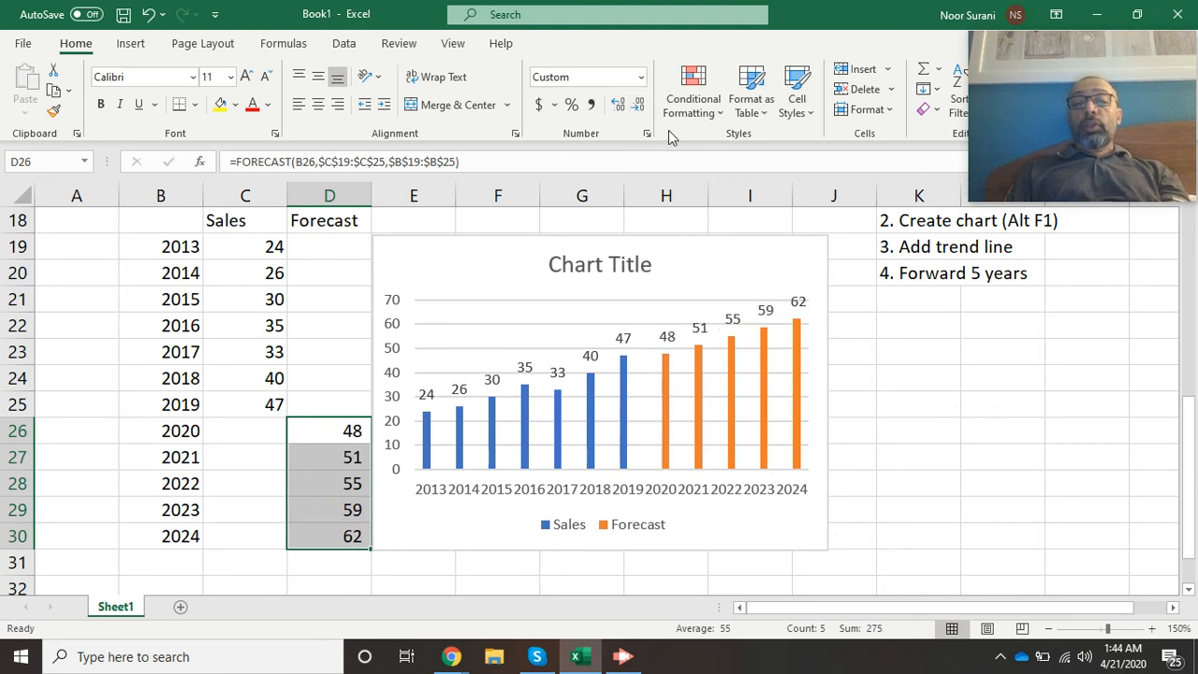
# Step: Clear the instruction notes in cells K18:K20 beside the new chart
pyautogui.click(925, 319)
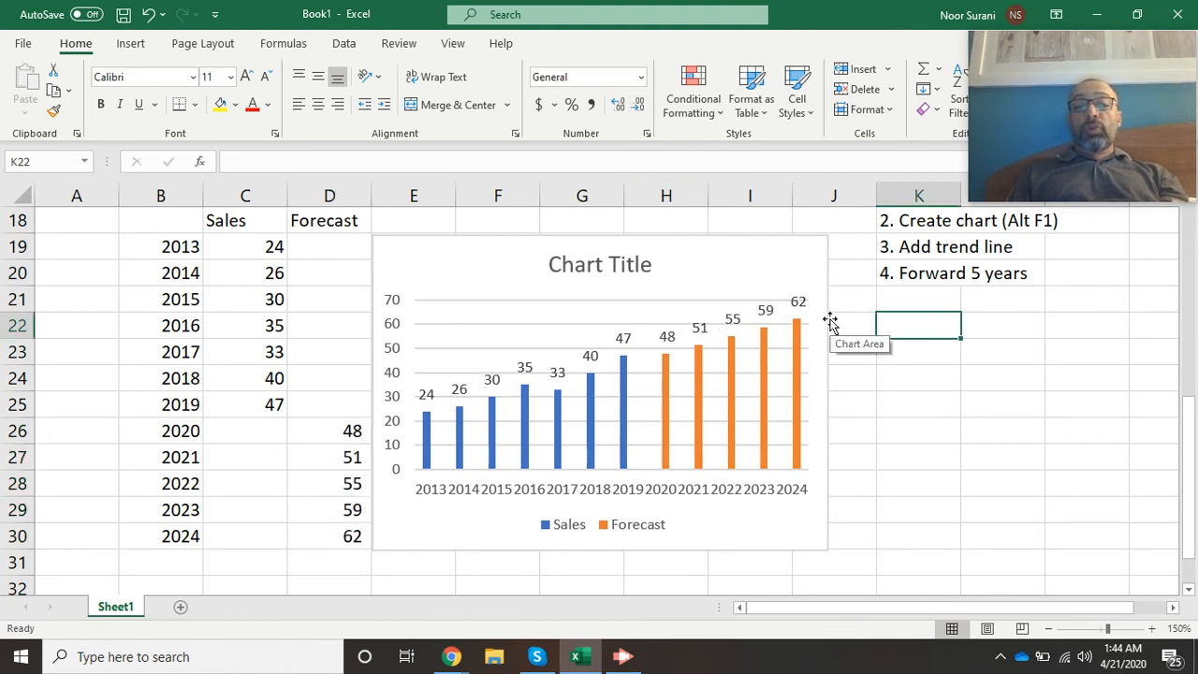
pyautogui.press('Up')
pyautogui.press('Up')
pyautogui.press('Up')
pyautogui.press('Up')
pyautogui.hotkey('shift', 'Down')
pyautogui.hotkey('shift', 'Down')
pyautogui.press('Delete')
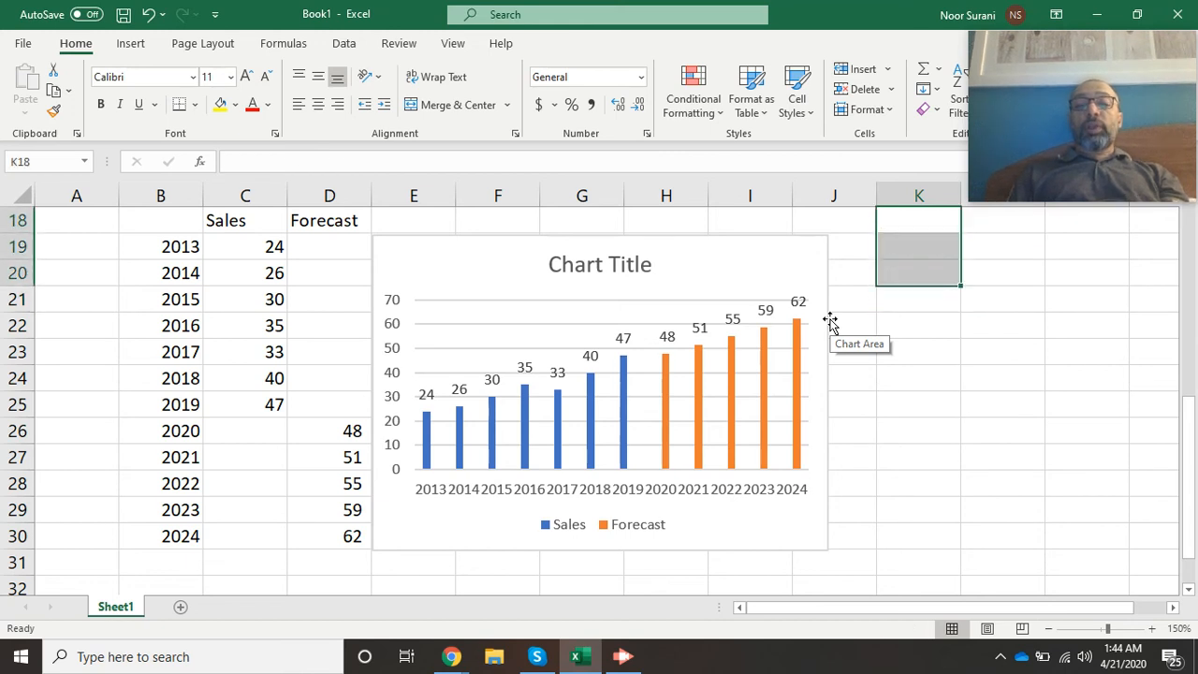
# Step: Enter the first instruction note "1. Add Data" in cell K18
pyautogui.press('Down')
pyautogui.press('Up')
pyautogui.write('1')
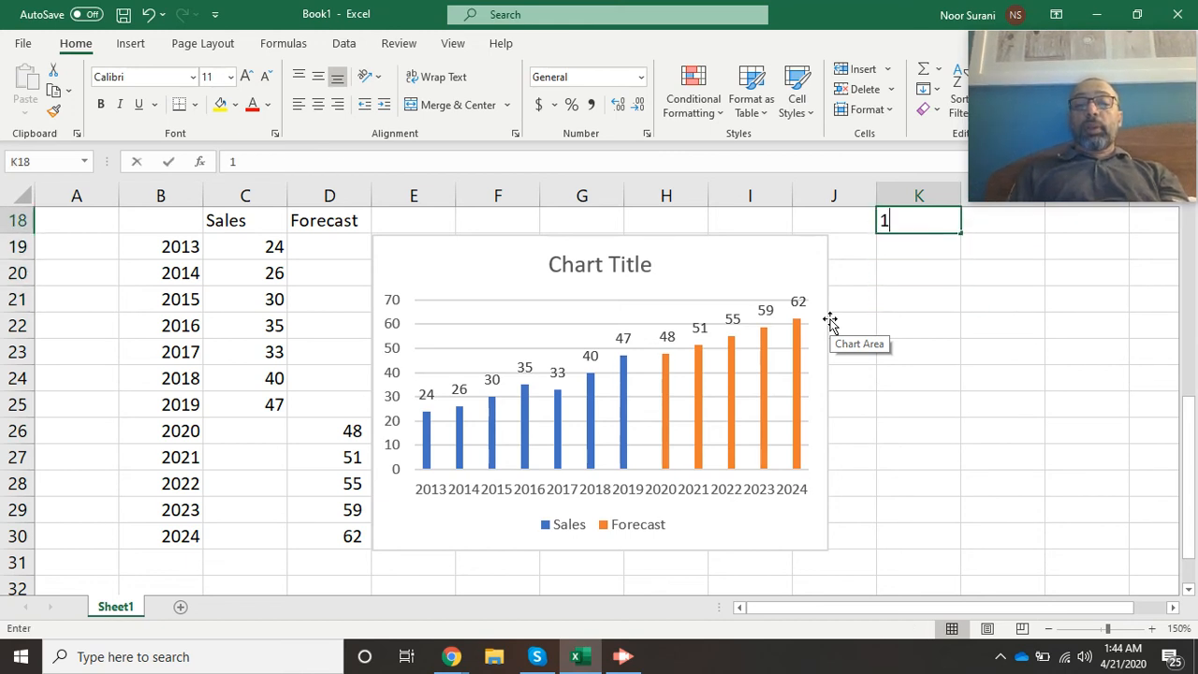
pyautogui.write('. Add ')
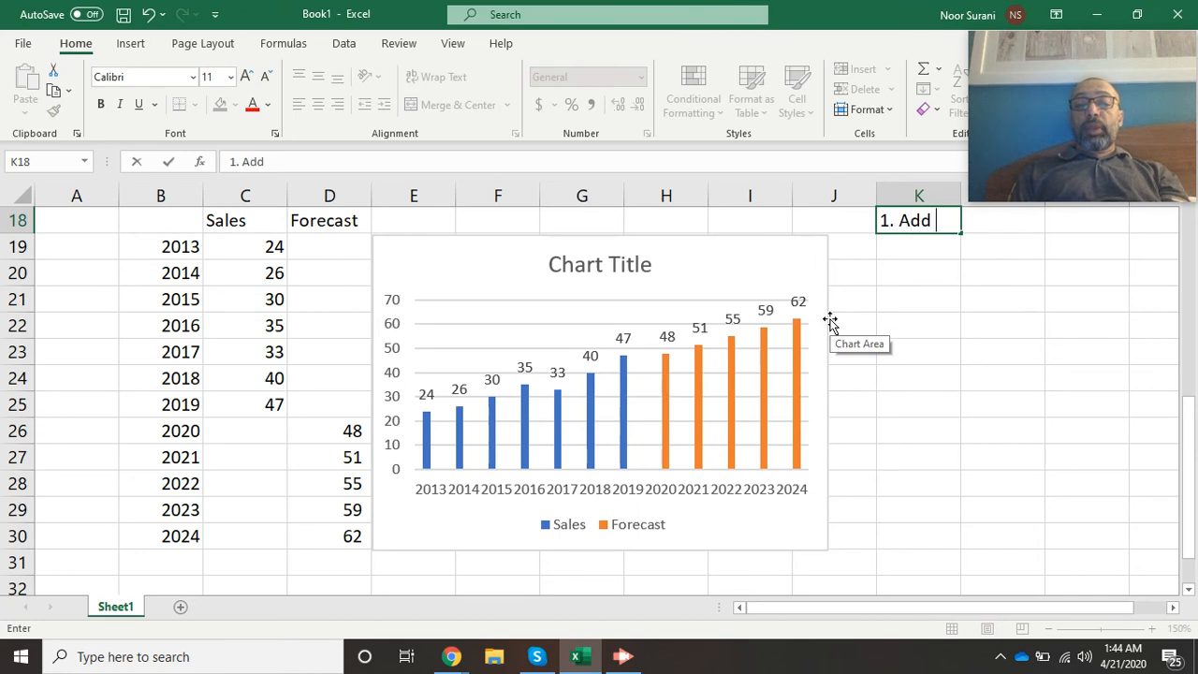
pyautogui.write('Data')
pyautogui.press('Return')
# Step: Enter the second instruction note "2. Create a column Forecast" in cell K19, correcting the spelling of Forecast
pyautogui.write('2.')
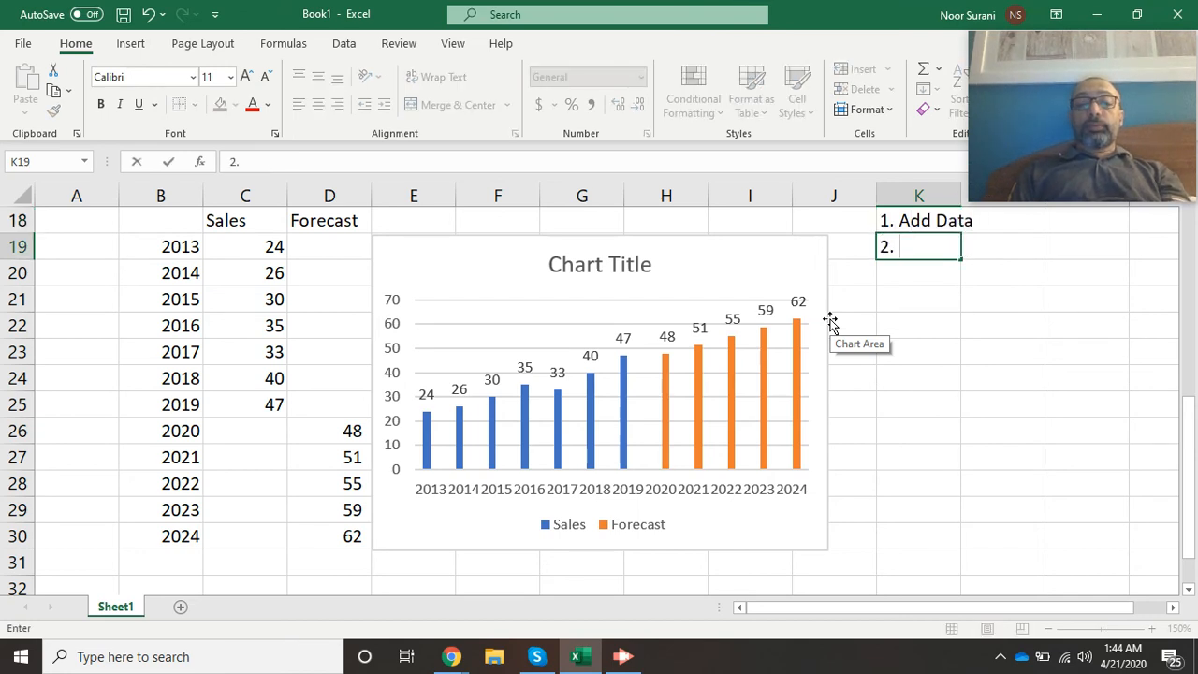
pyautogui.write(' Create a')
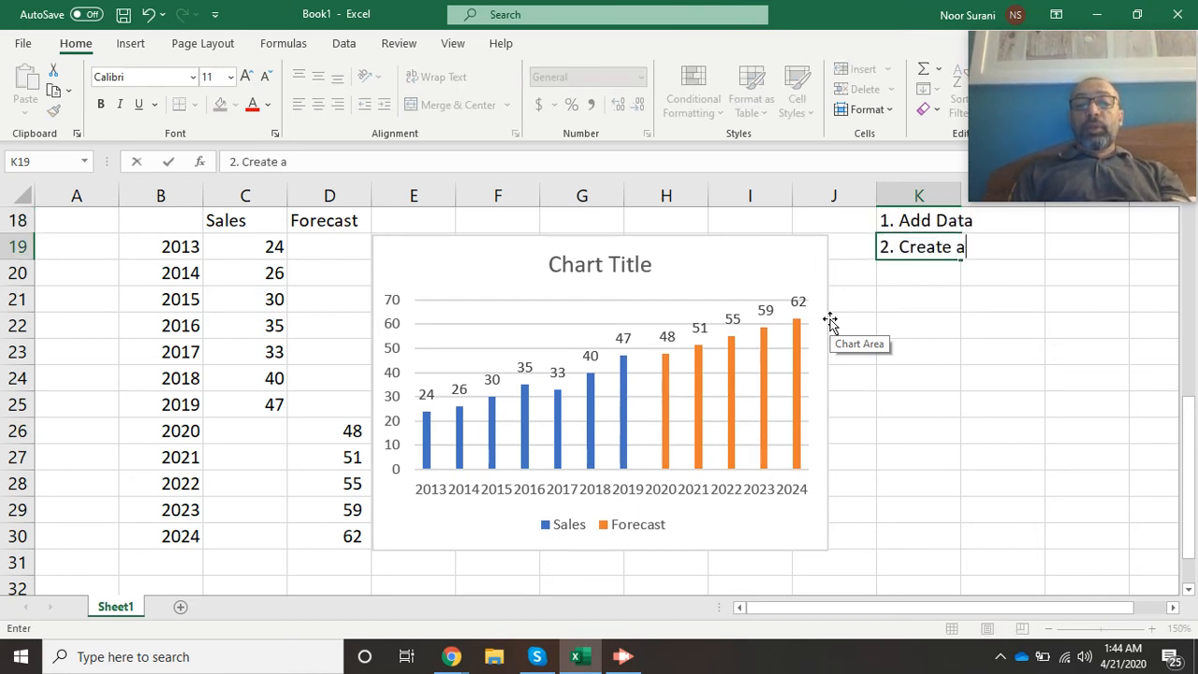
pyautogui.write(' column Fore')
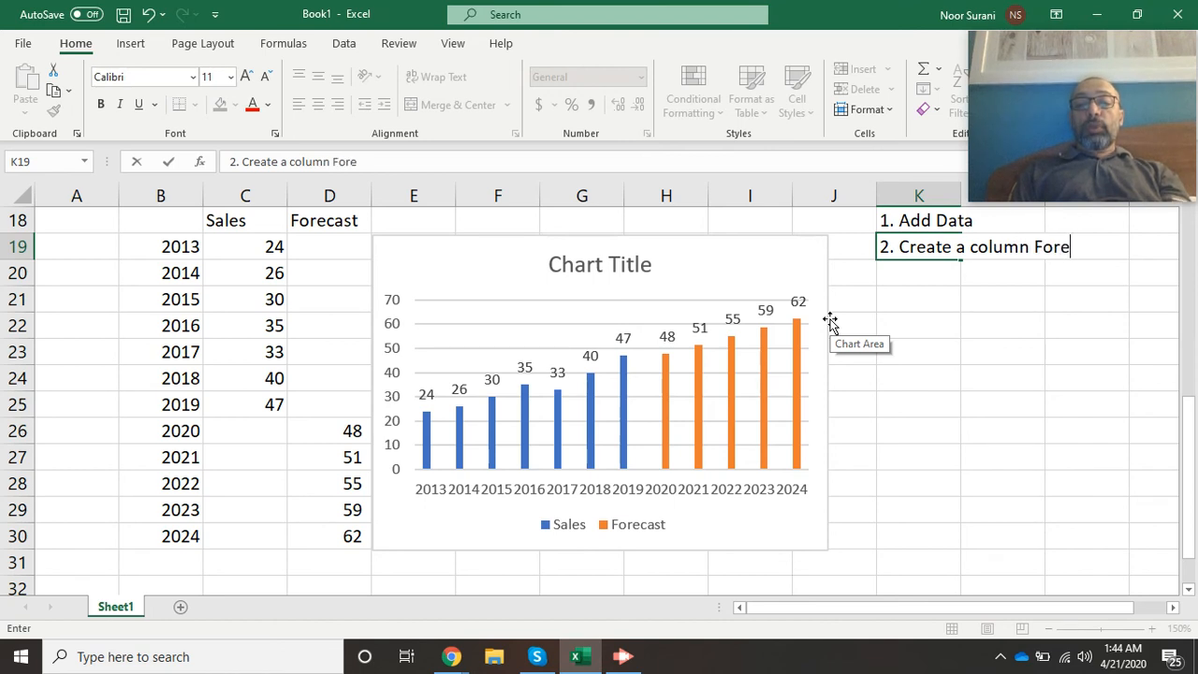
pyautogui.write('casat')
pyautogui.press('Return')
pyautogui.press('Up')
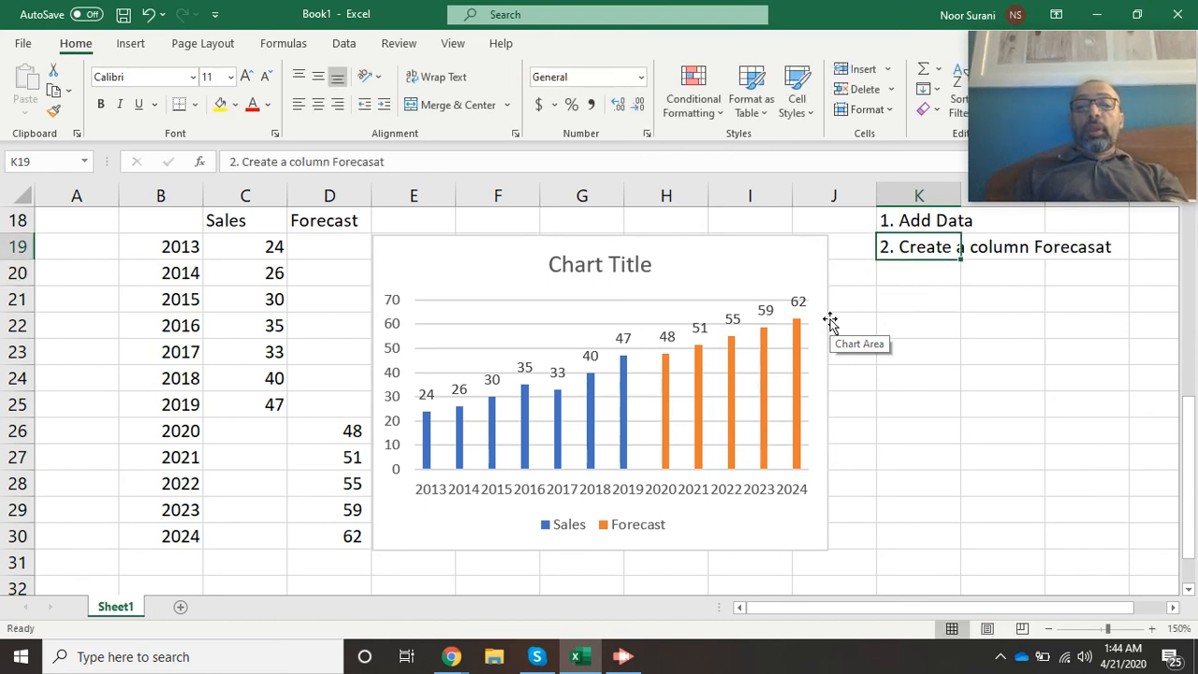
pyautogui.press('F2')
pyautogui.press('BackSpace')
pyautogui.press('BackSpace')
pyautogui.write('t')
pyautogui.press('Return')
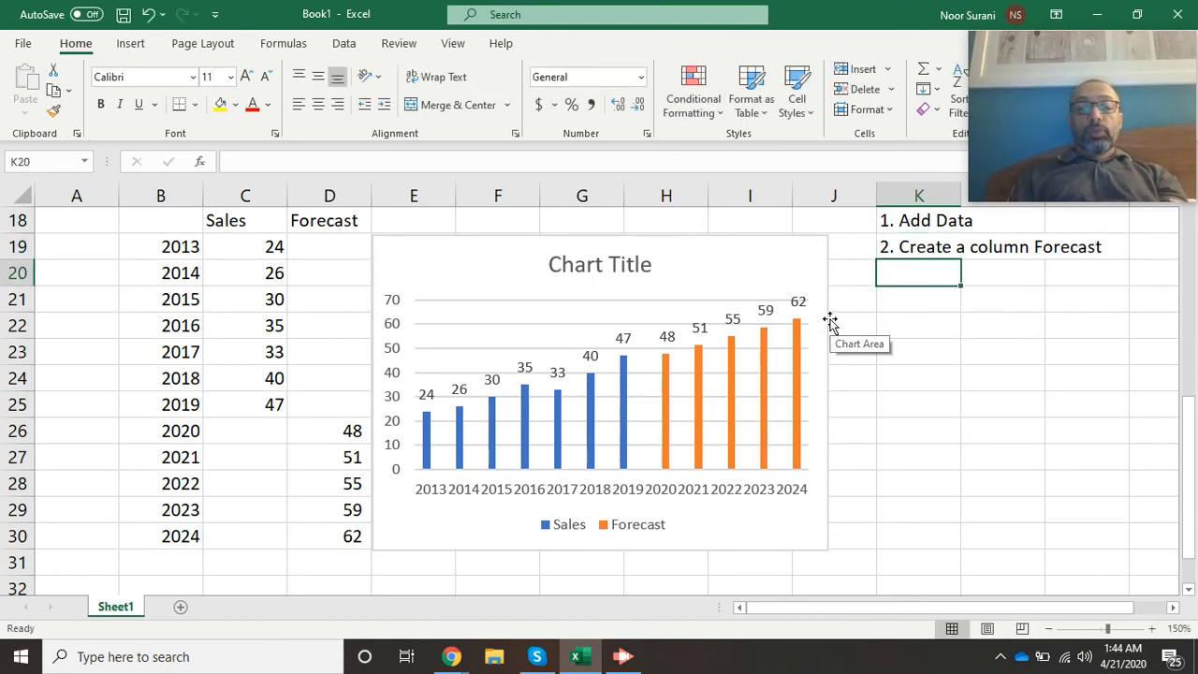
# Step: Enter the third instruction note "3. Function FORECAST(x, known_y, known_x)" in cell K20
pyautogui.write('3. Function ')
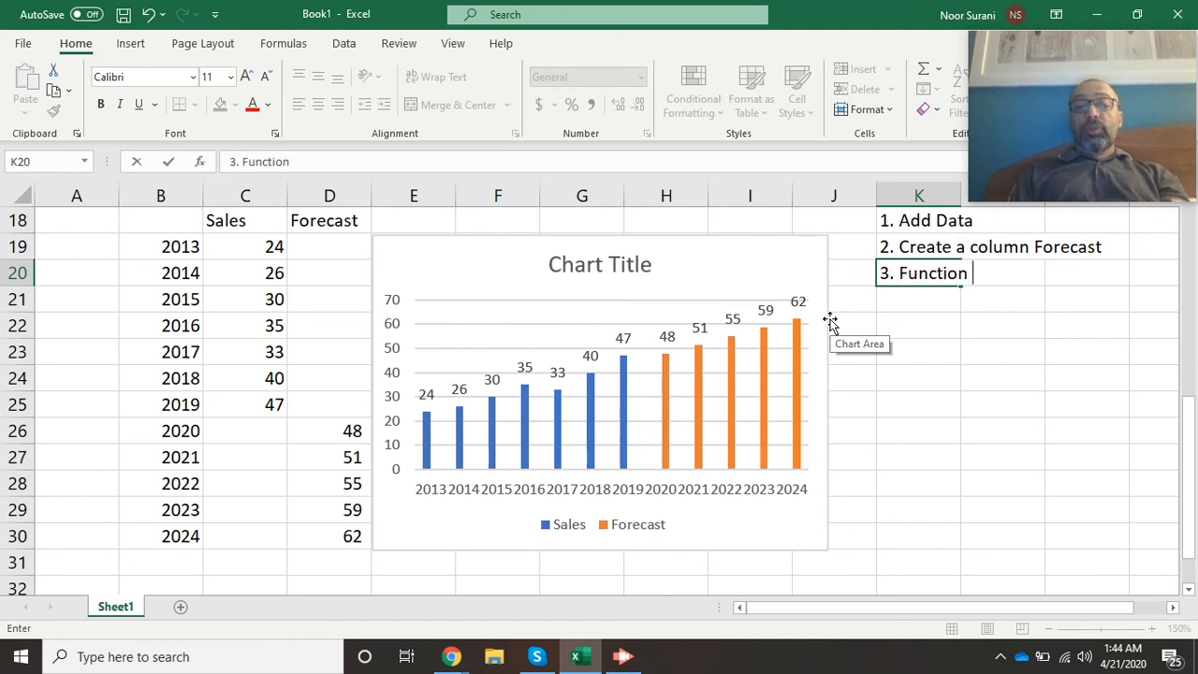
pyautogui.write('FORECAST(x,')
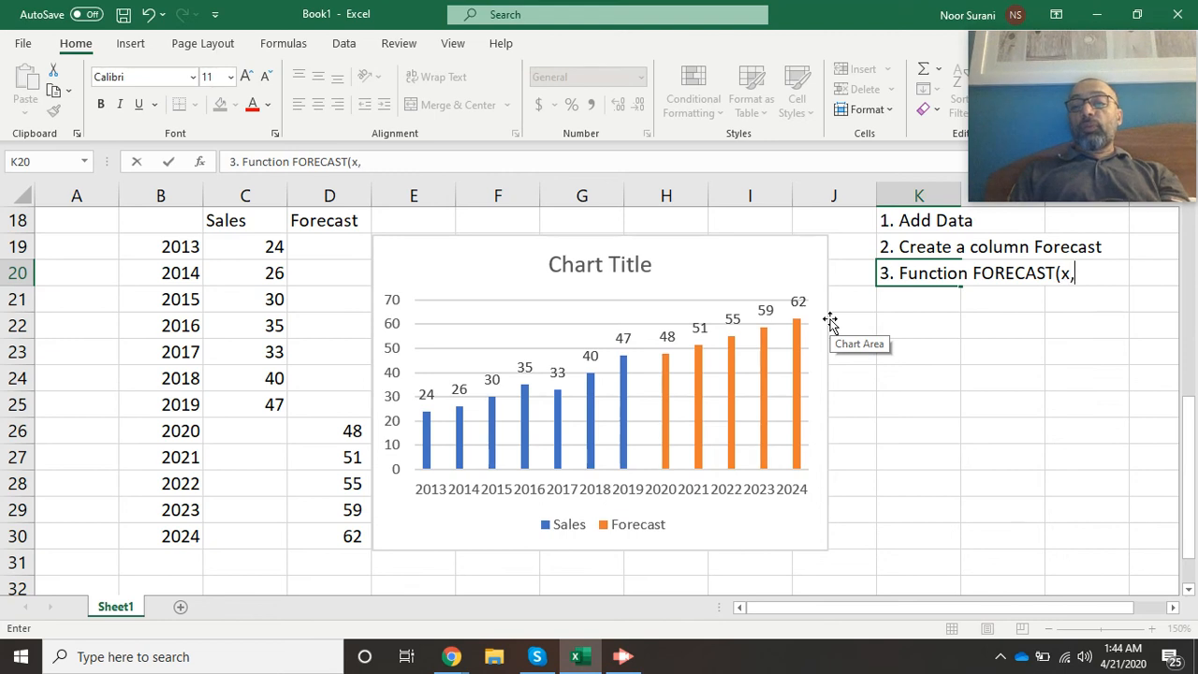
pyautogui.write(' known')
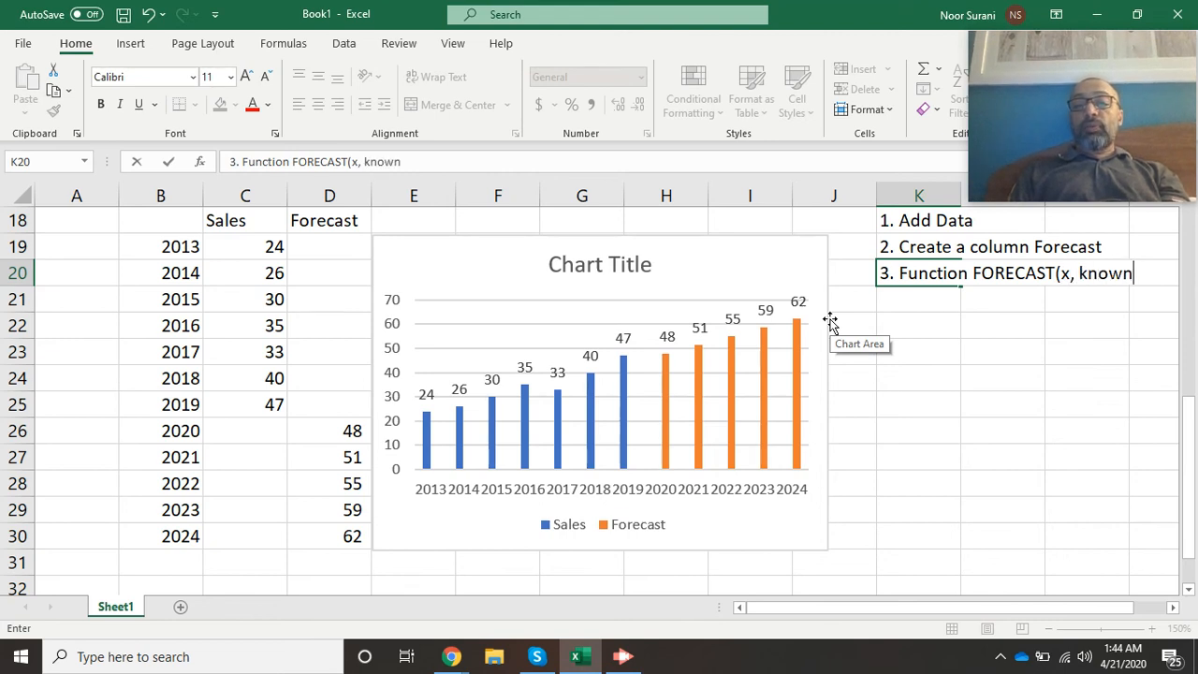
pyautogui.write('_y, ')
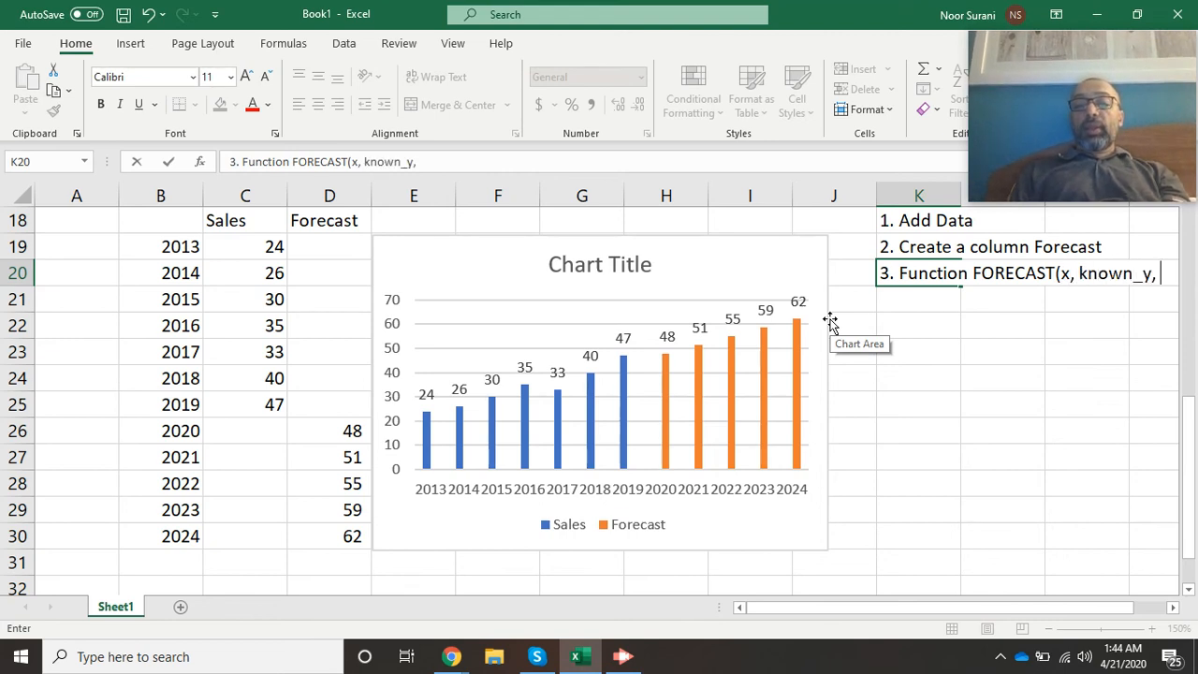
pyautogui.write('known_x')
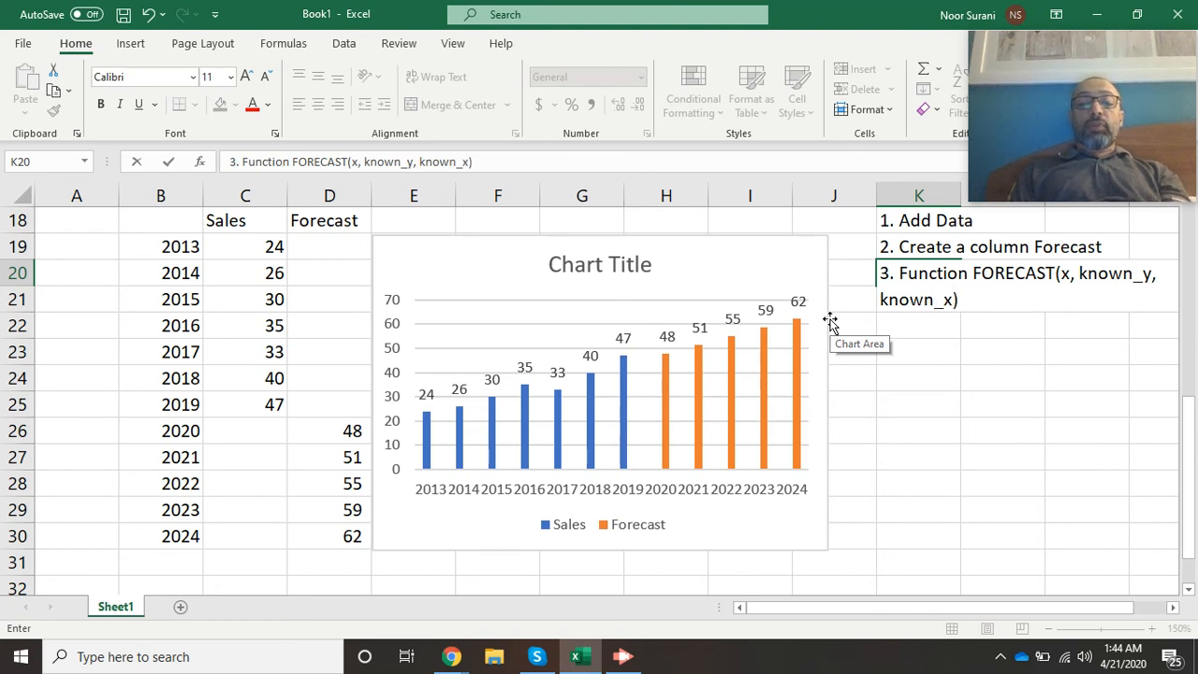
pyautogui.press('Return')
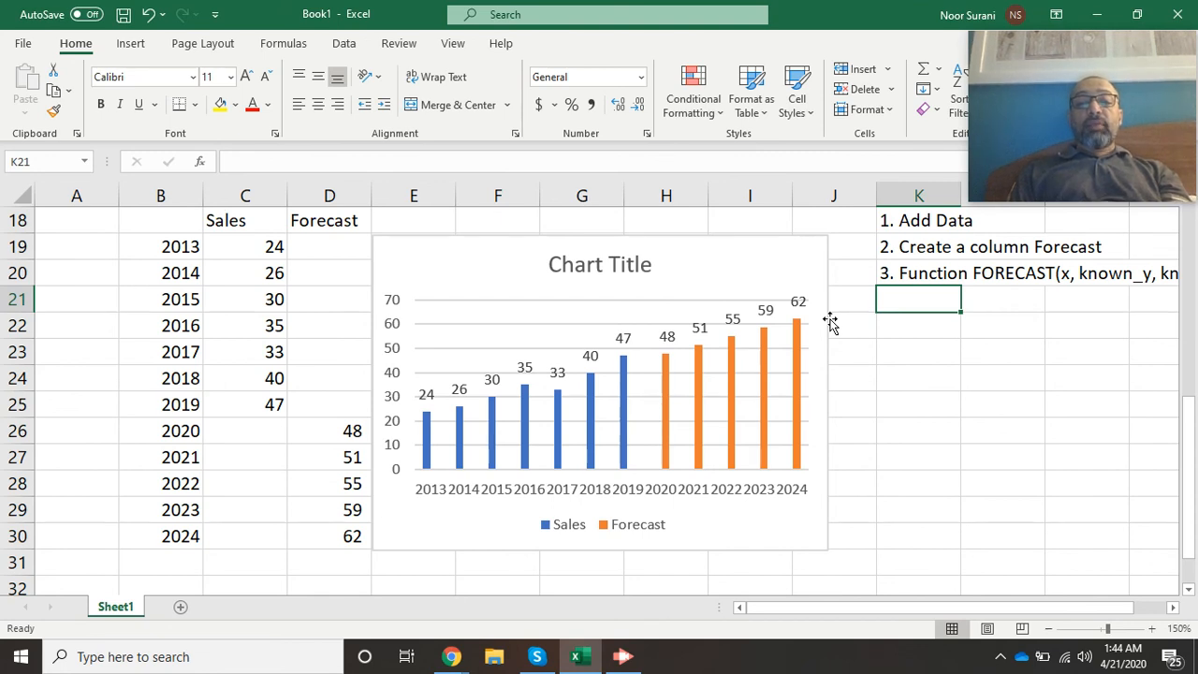
# Step: Enter the fourth instruction note "4. Select range" in cell K21
pyautogui.write('4')
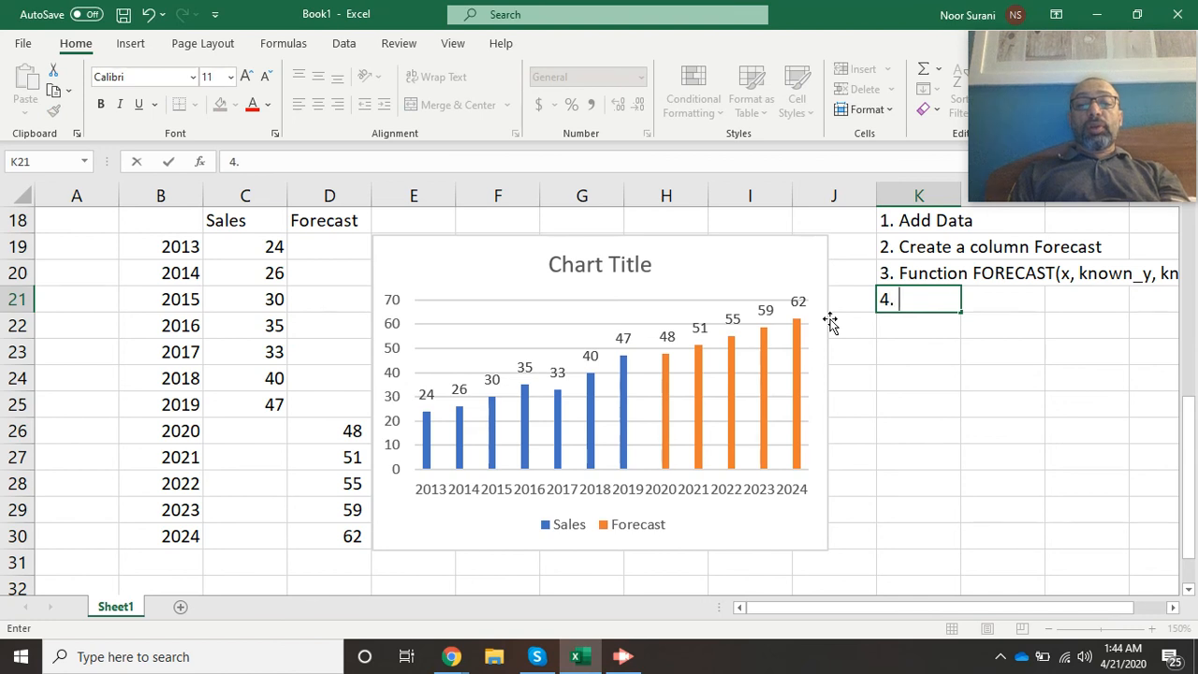
pyautogui.write('. sele')
pyautogui.press('BackSpace')
pyautogui.press('BackSpace')
pyautogui.press('BackSpace')
pyautogui.press('BackSpace')
pyautogui.write('Seelc')
pyautogui.press('BackSpace')
pyautogui.press('BackSpace')
pyautogui.press('BackSpace')
pyautogui.write('lec')
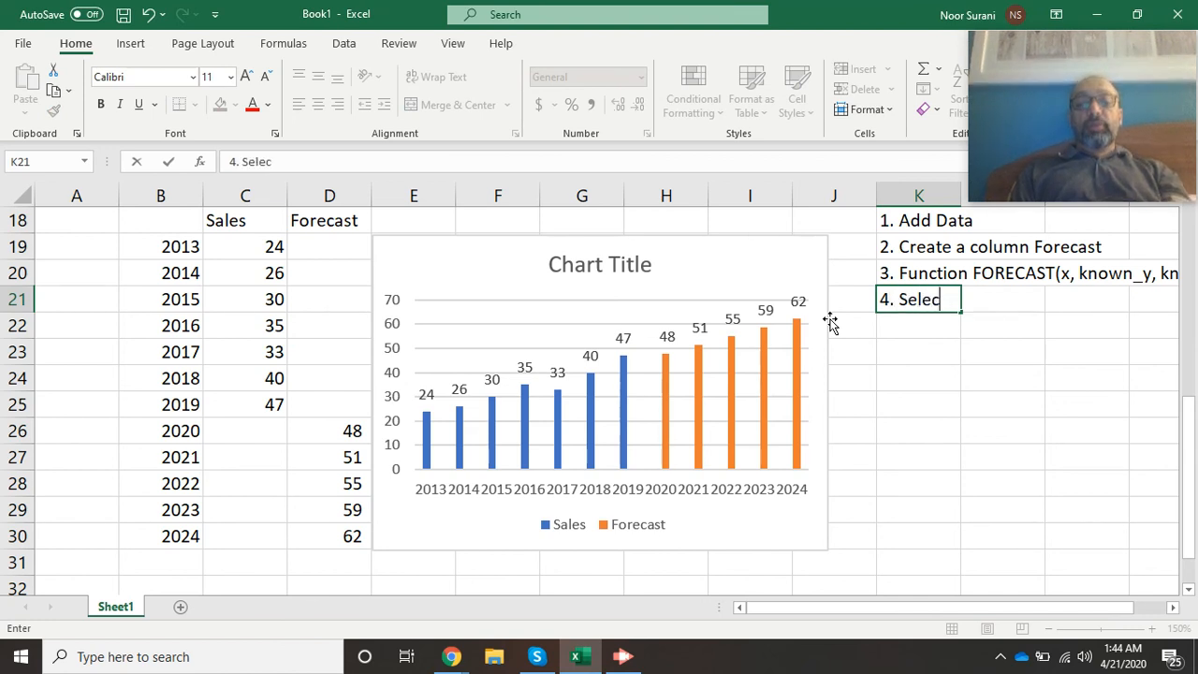
pyautogui.write('t range')
pyautogui.press('Return')
# Step: Enter the fifth instruction note "5. Alt F1" in cell K22
pyautogui.write('5')
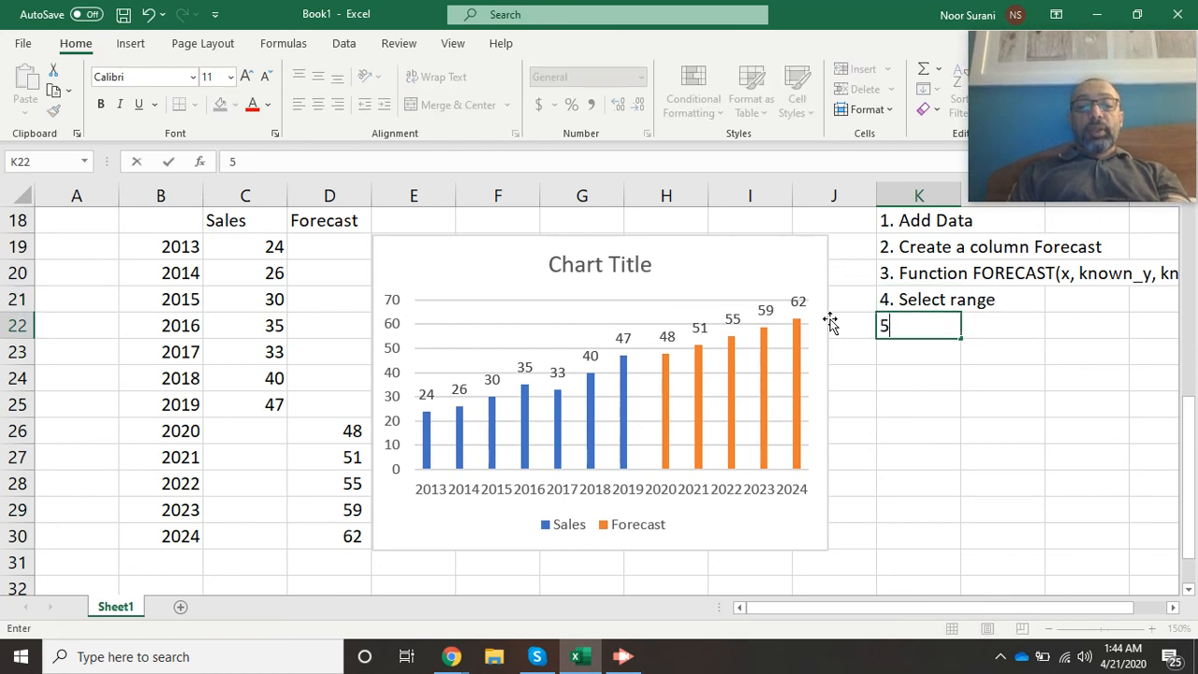
pyautogui.write('. Alt')
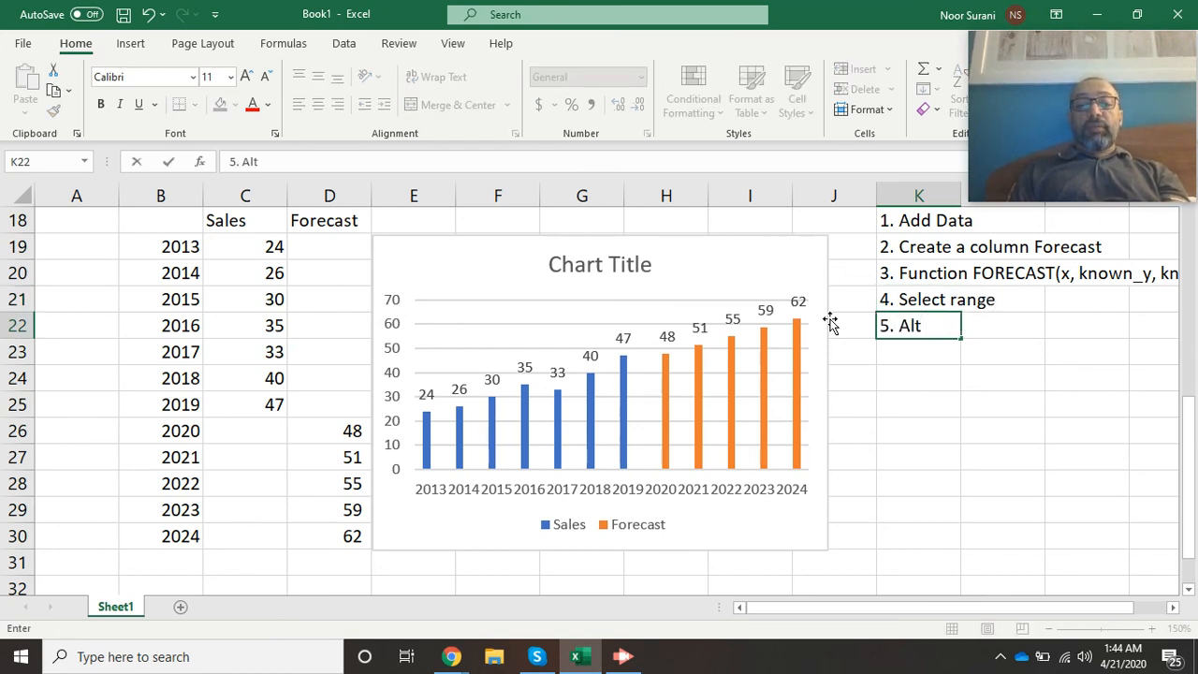
pyautogui.write(' F1')
pyautogui.press('Return')
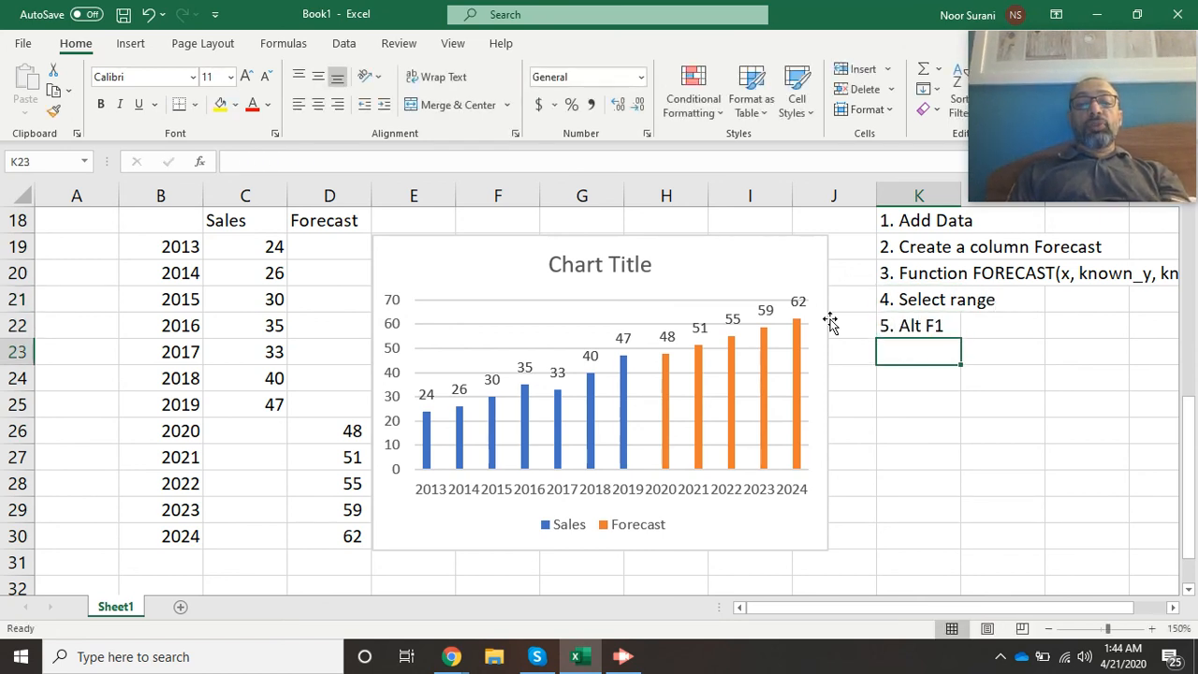